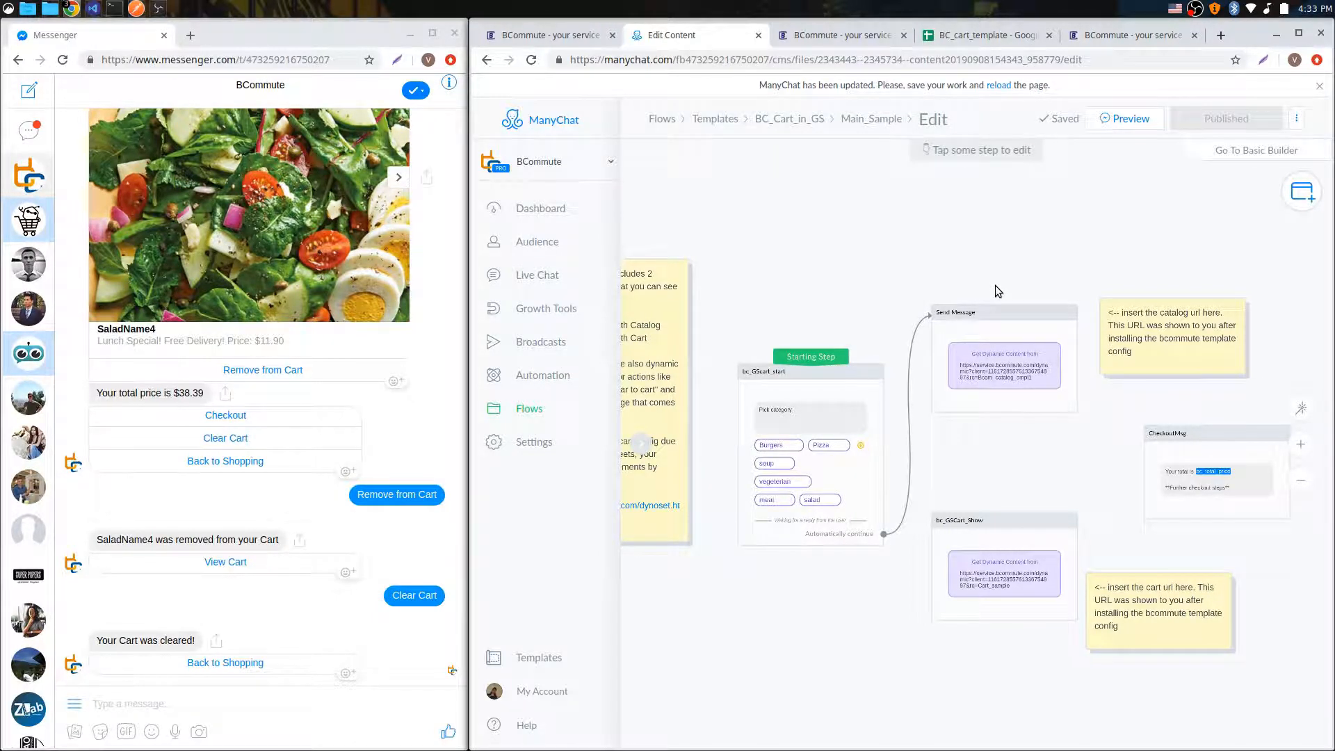
Step: Examine the BC_cart_template spreadsheet, including its Copy of BC_Catalog_Sample and Copy of BC_Cart sheets
scroll(997, 436, down, 1)
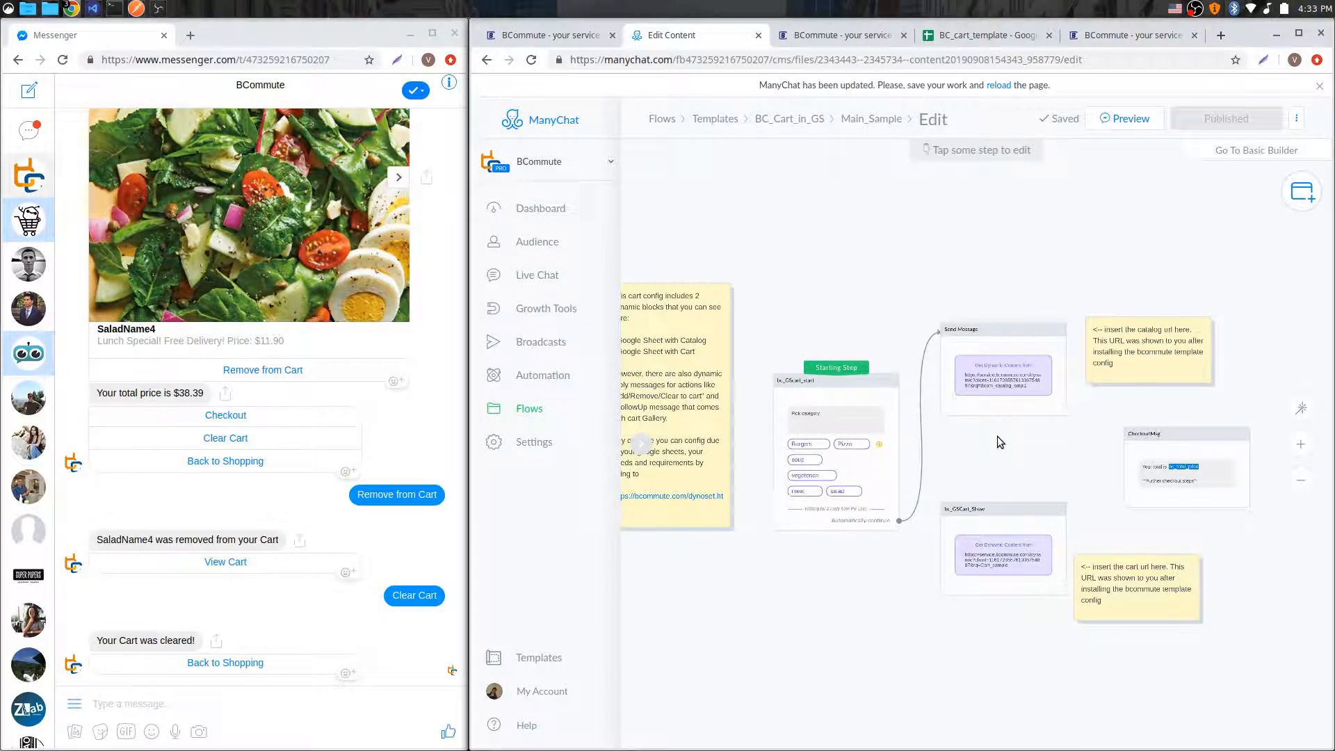
click(984, 35)
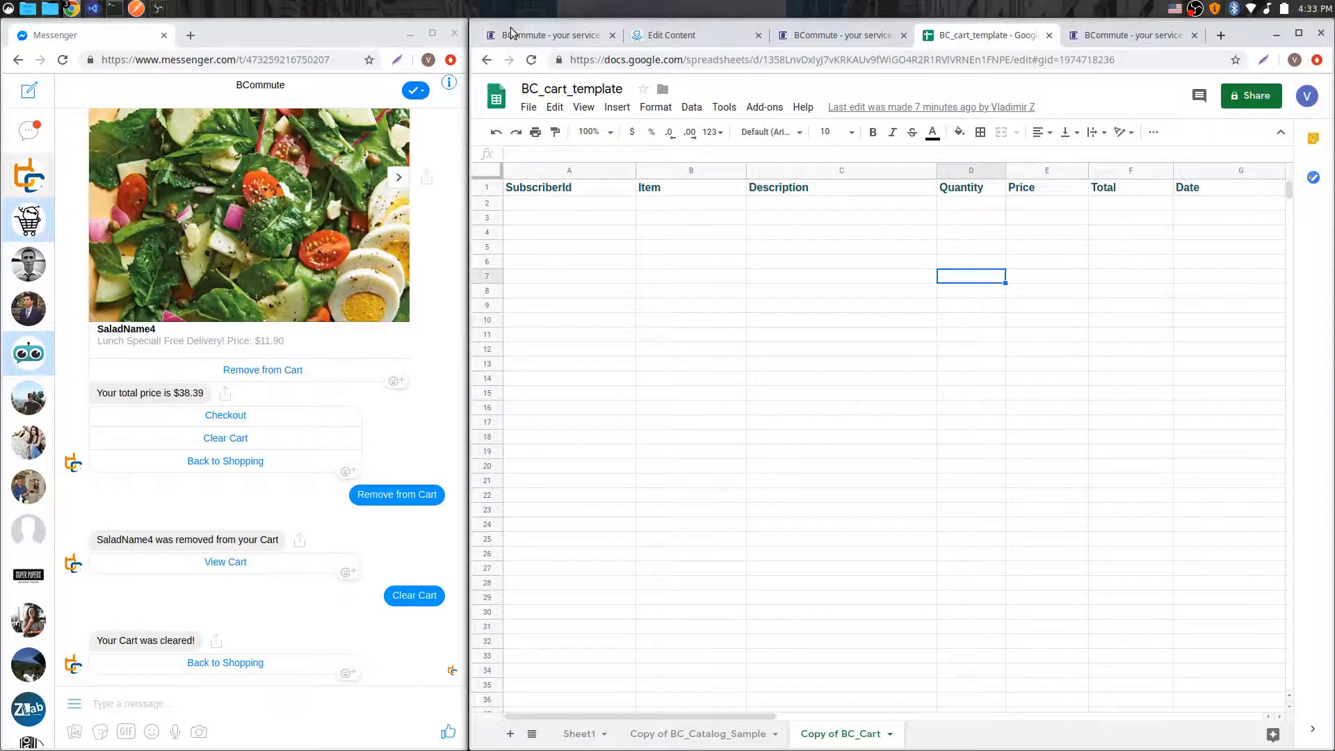
drag(523, 89, 634, 92)
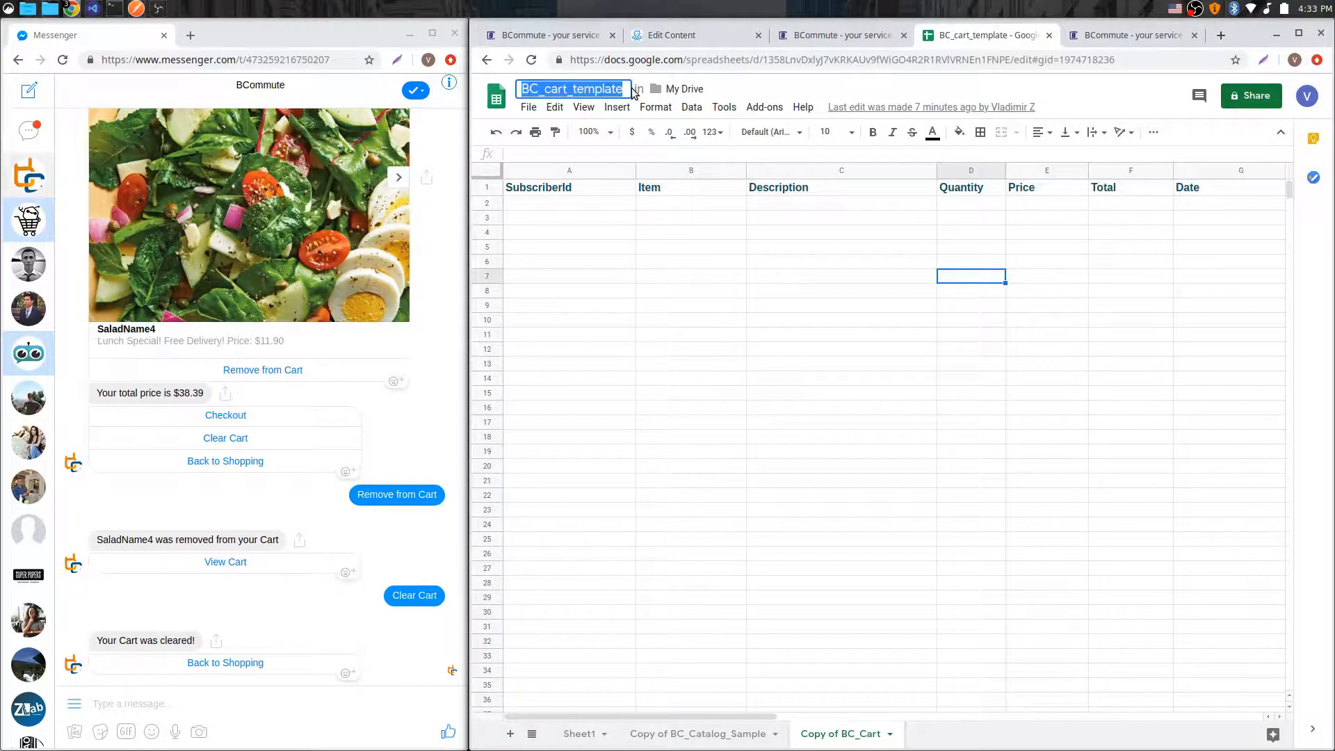
click(744, 437)
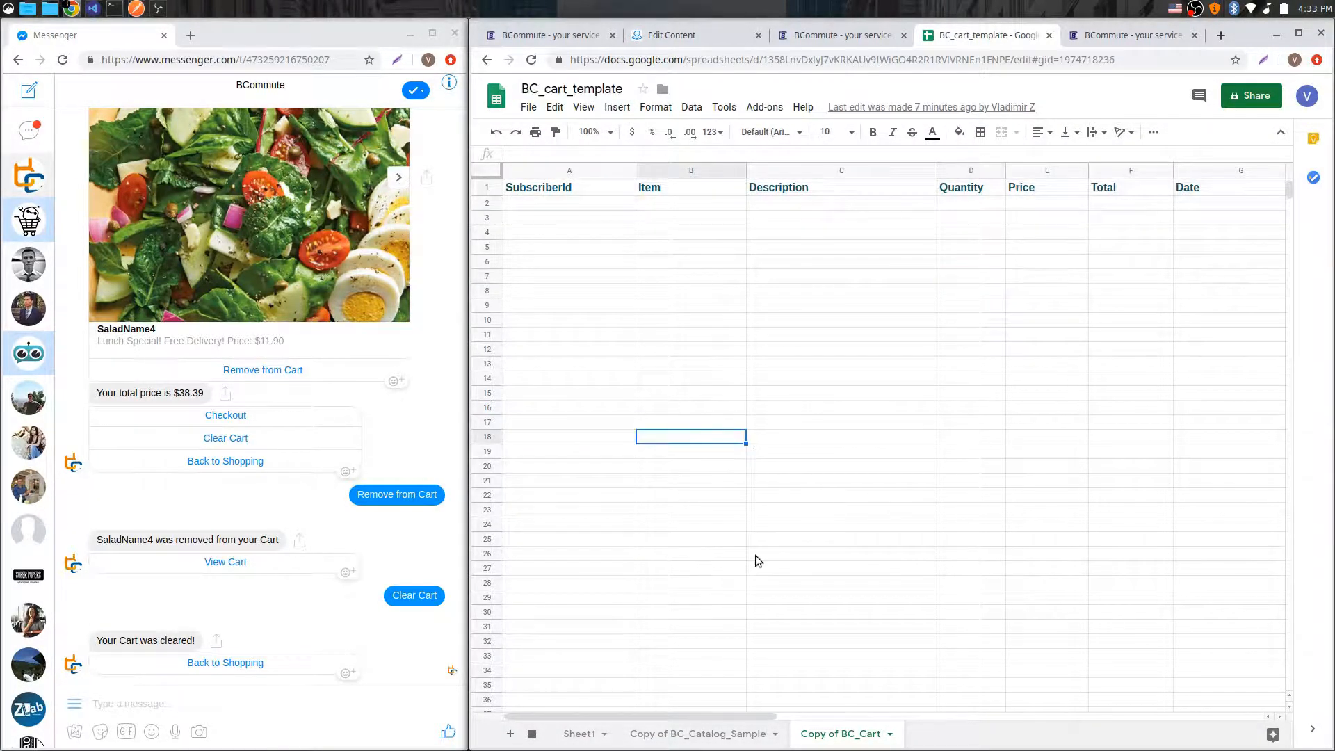
click(711, 734)
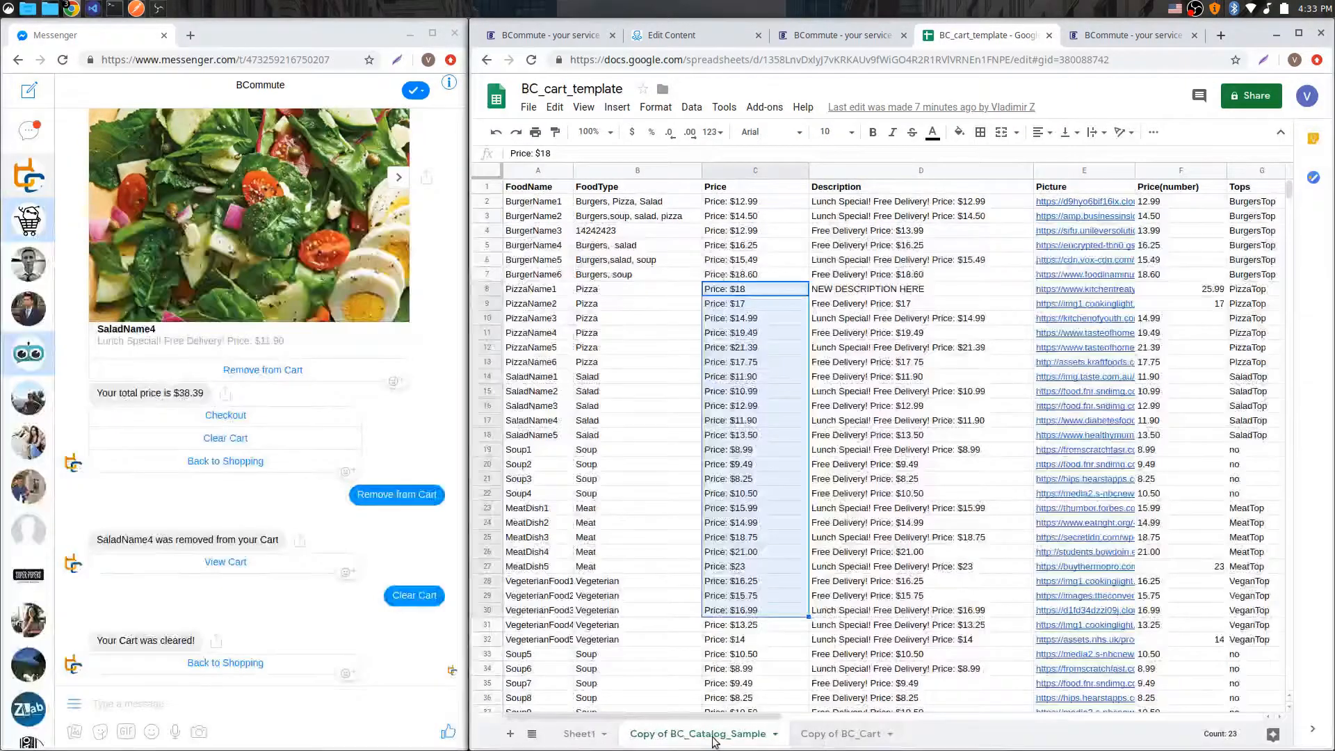
scroll(722, 338, down, 3)
scroll(721, 339, down, 2)
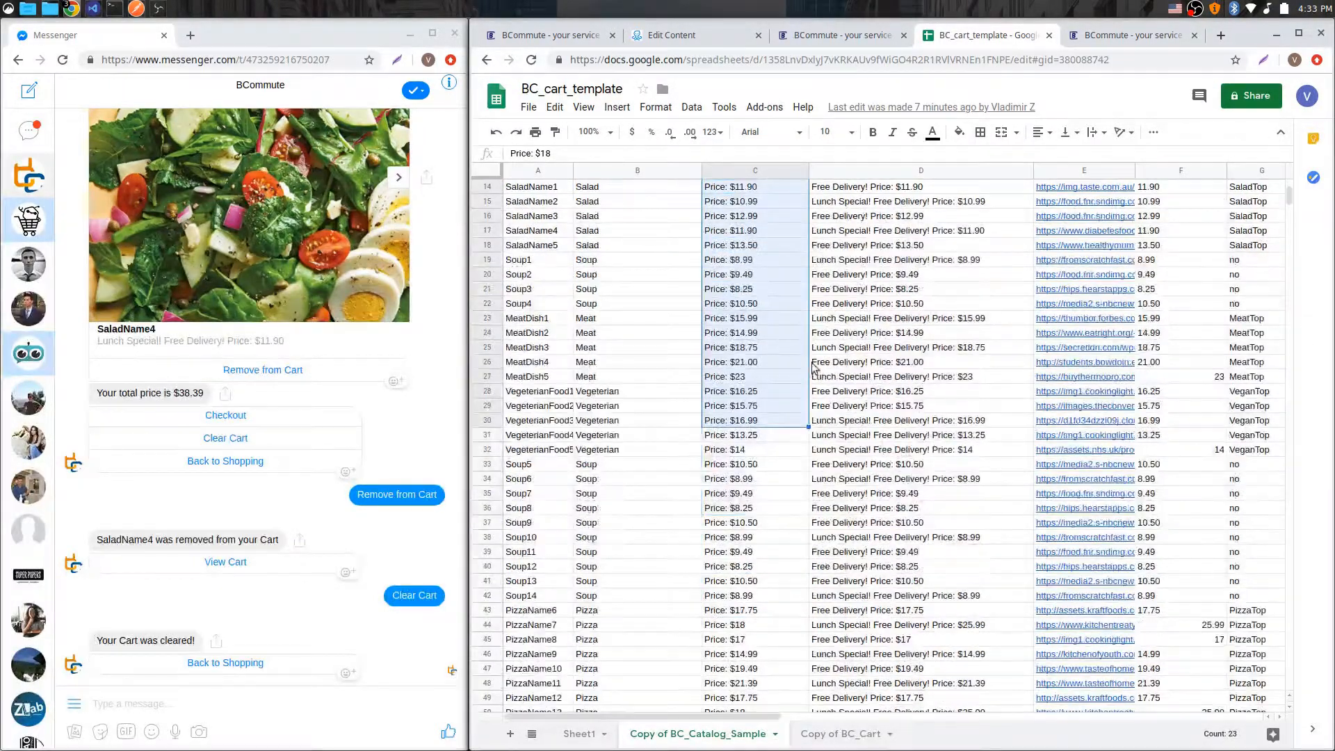
click(835, 735)
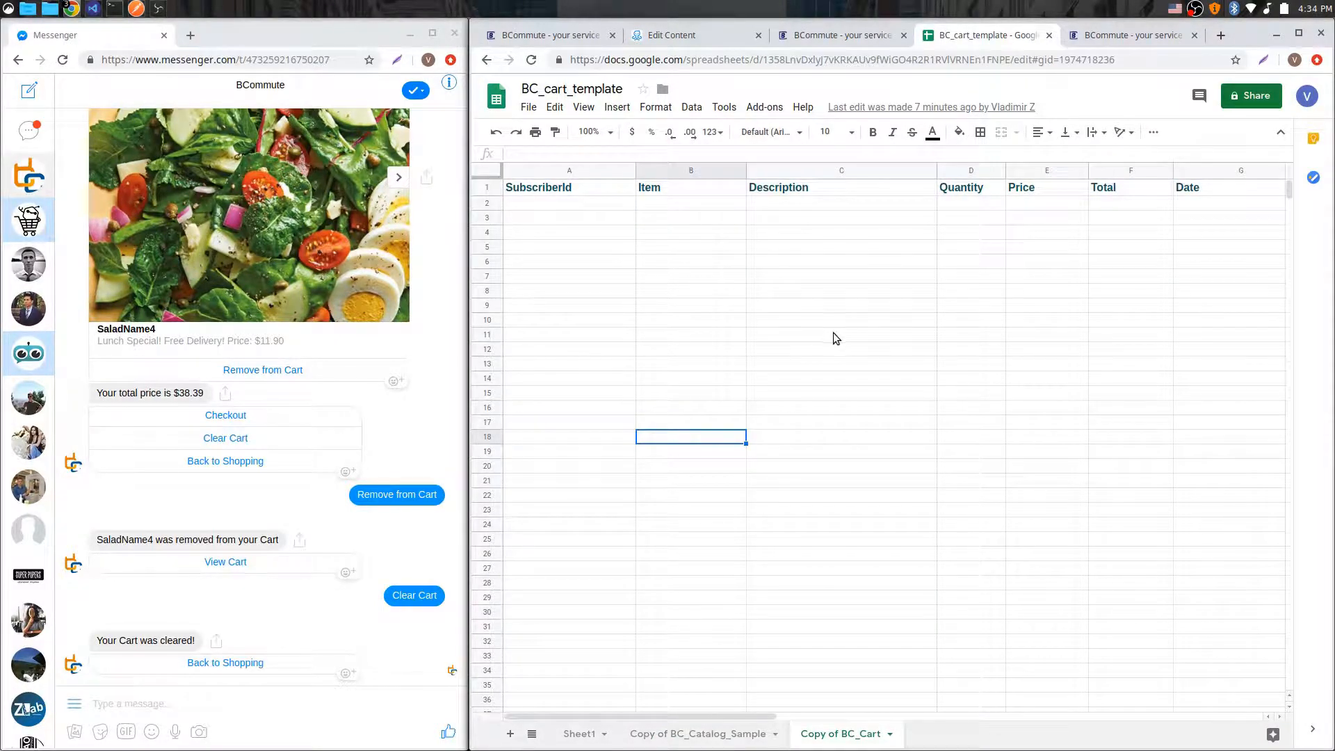
Step: Browse the saved dynamic content requests on the BCommute setup page, then return to the ManyChat flow
click(829, 37)
scroll(1000, 188, up, 9)
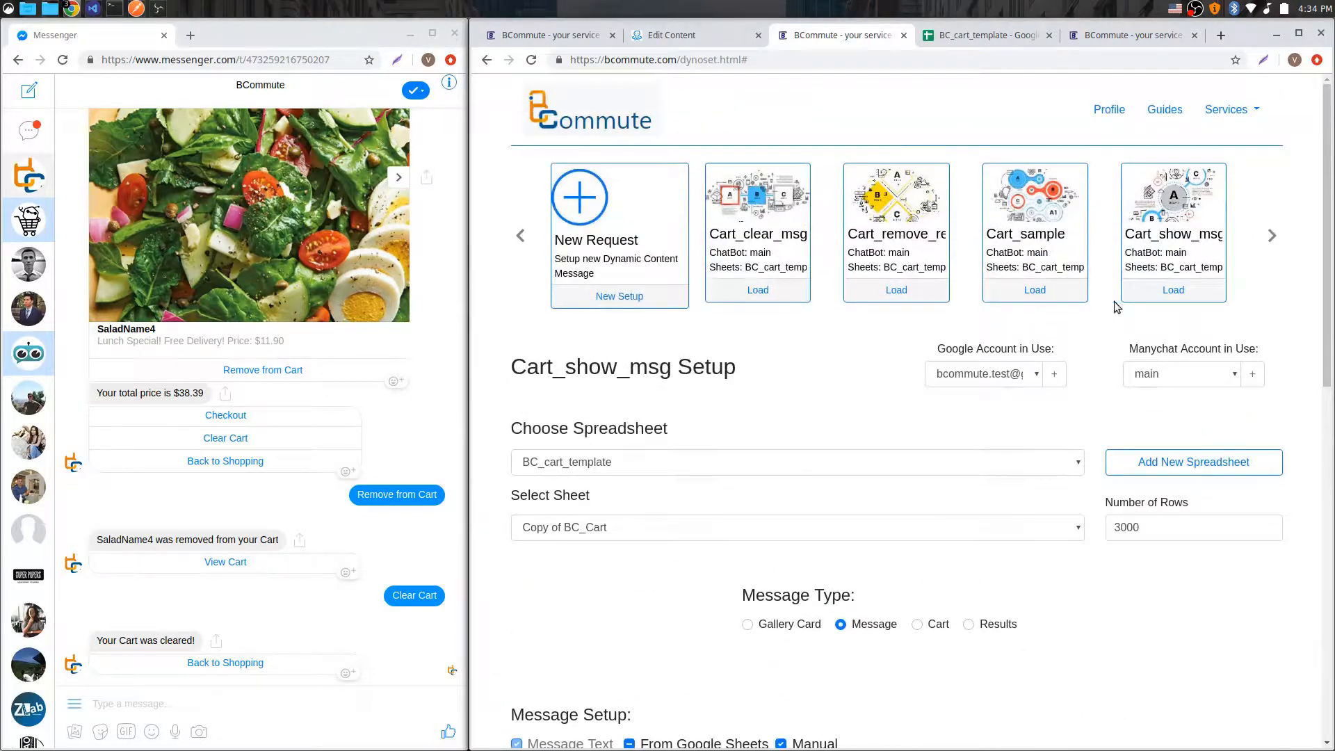
click(1272, 235)
click(522, 237)
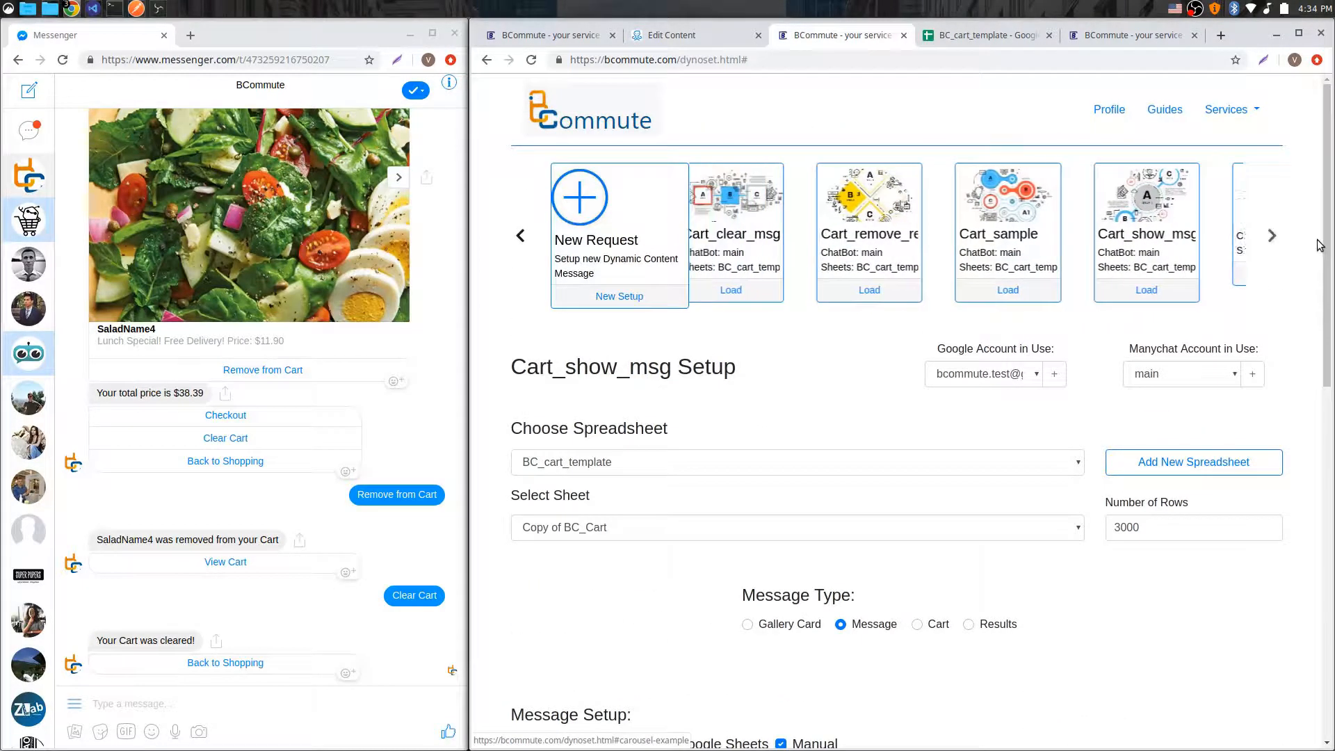
click(521, 237)
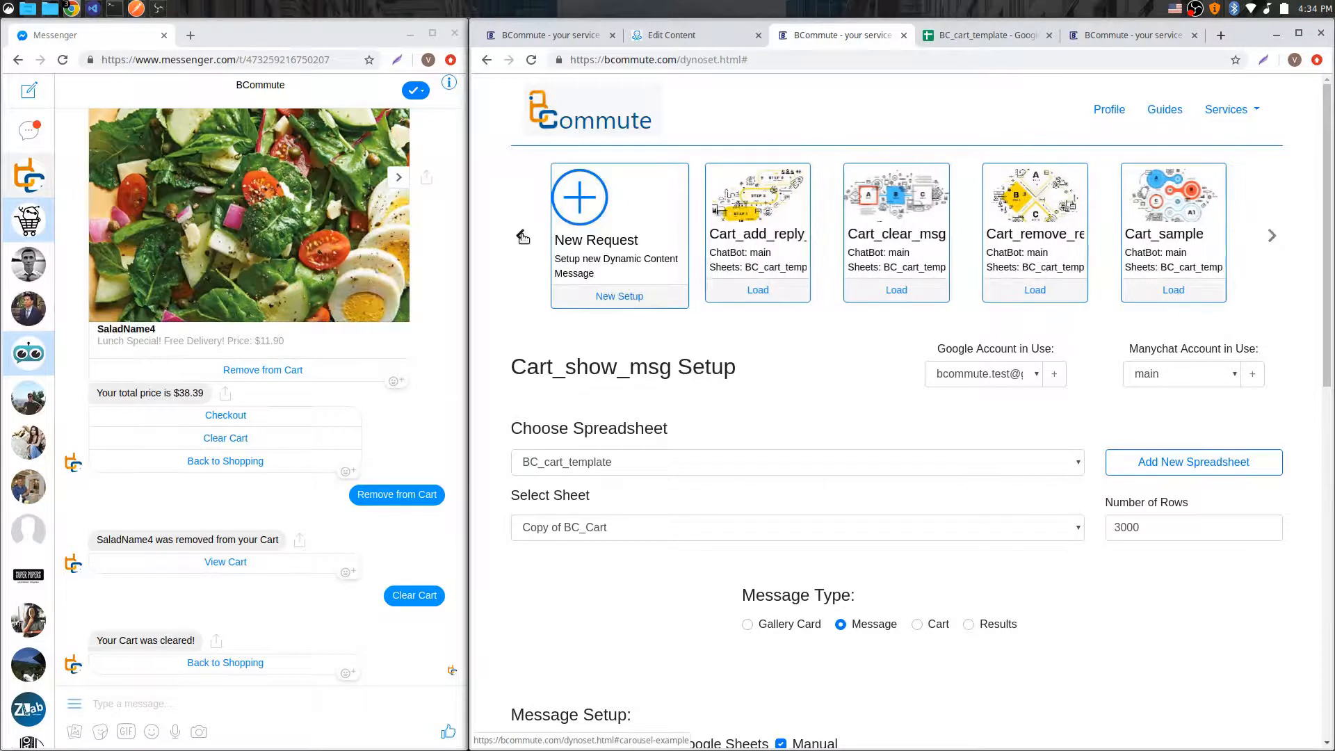
click(521, 237)
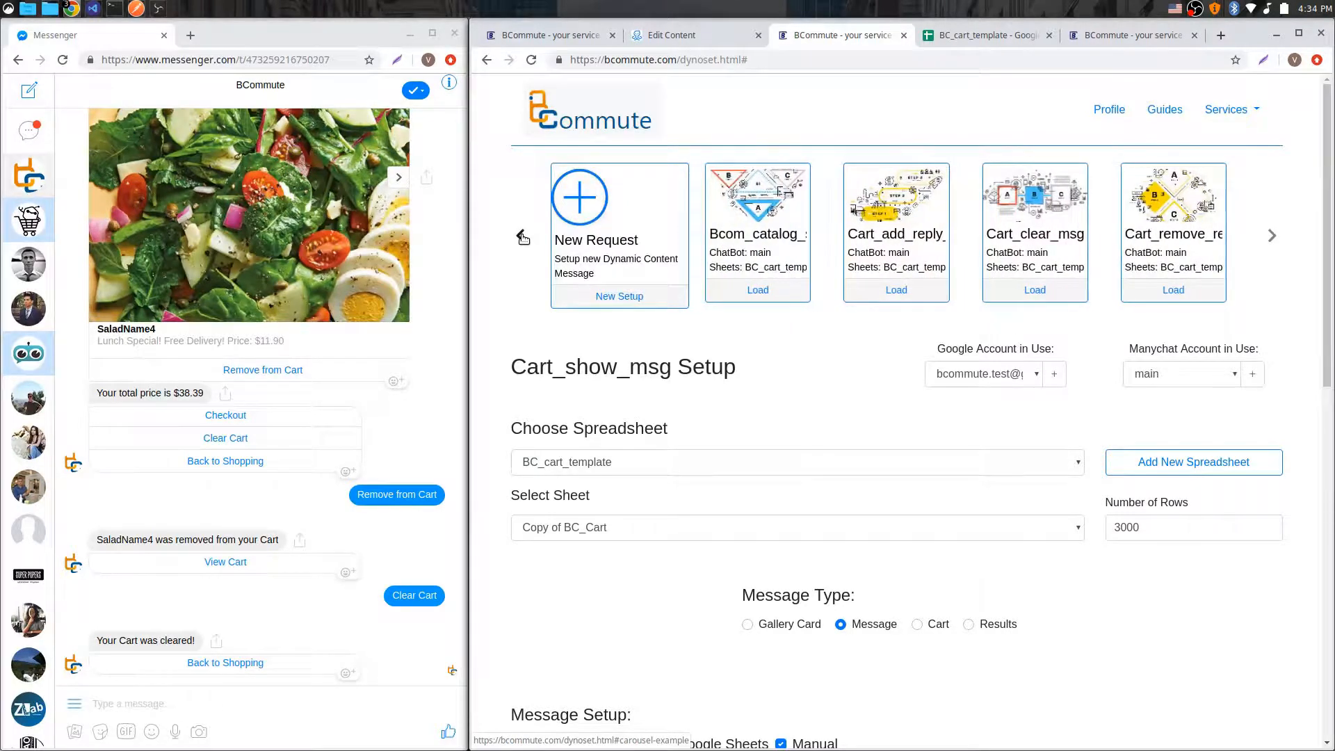
click(698, 39)
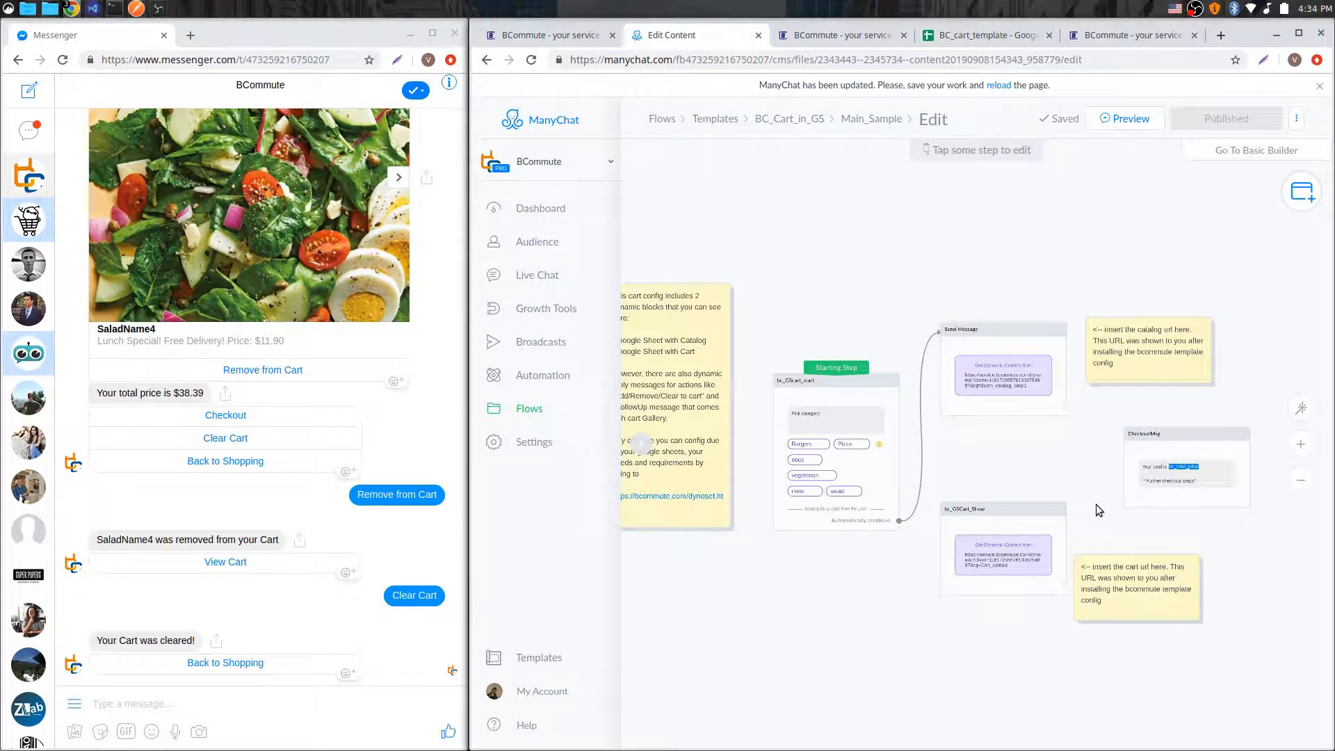
Step: Open the bc_GScart_start starting step and its category user input settings
scroll(1096, 503, up, 1)
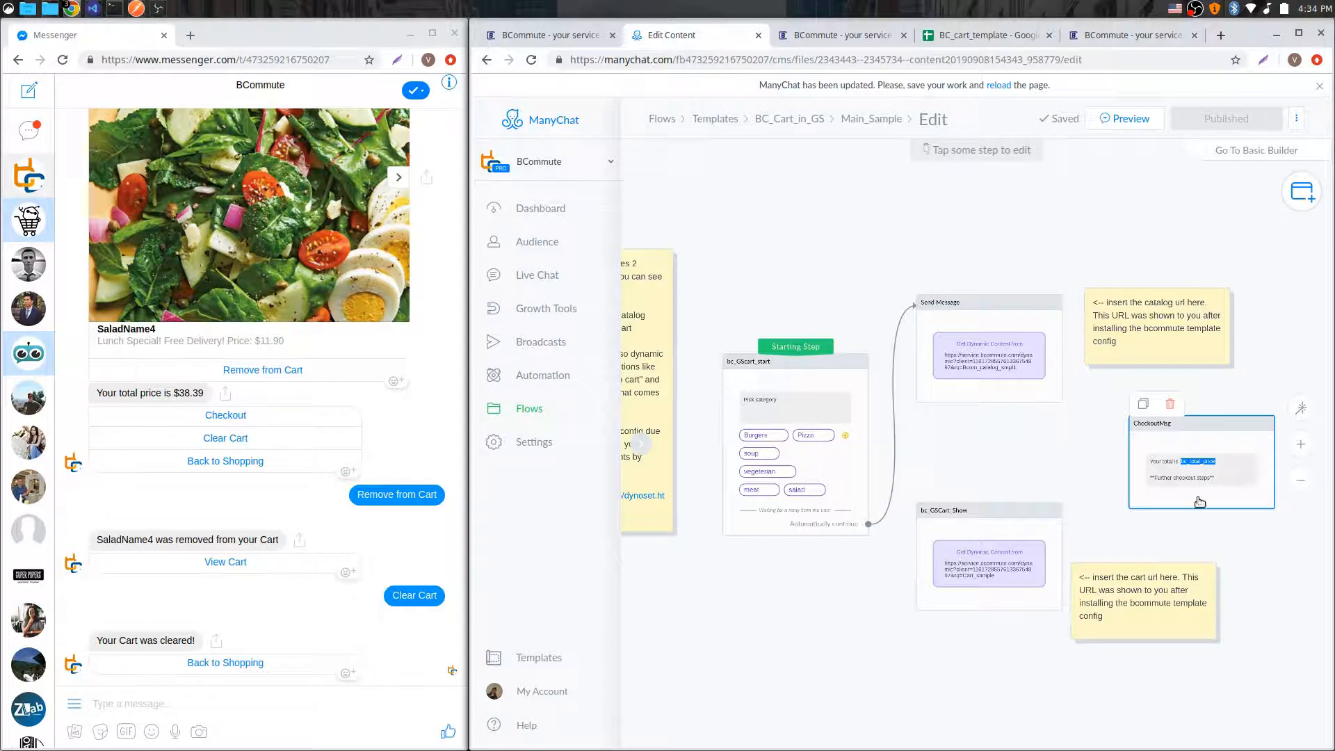
scroll(1154, 473, down, 1)
drag(1064, 601, 874, 578)
scroll(904, 562, up, 2)
scroll(903, 565, down, 1)
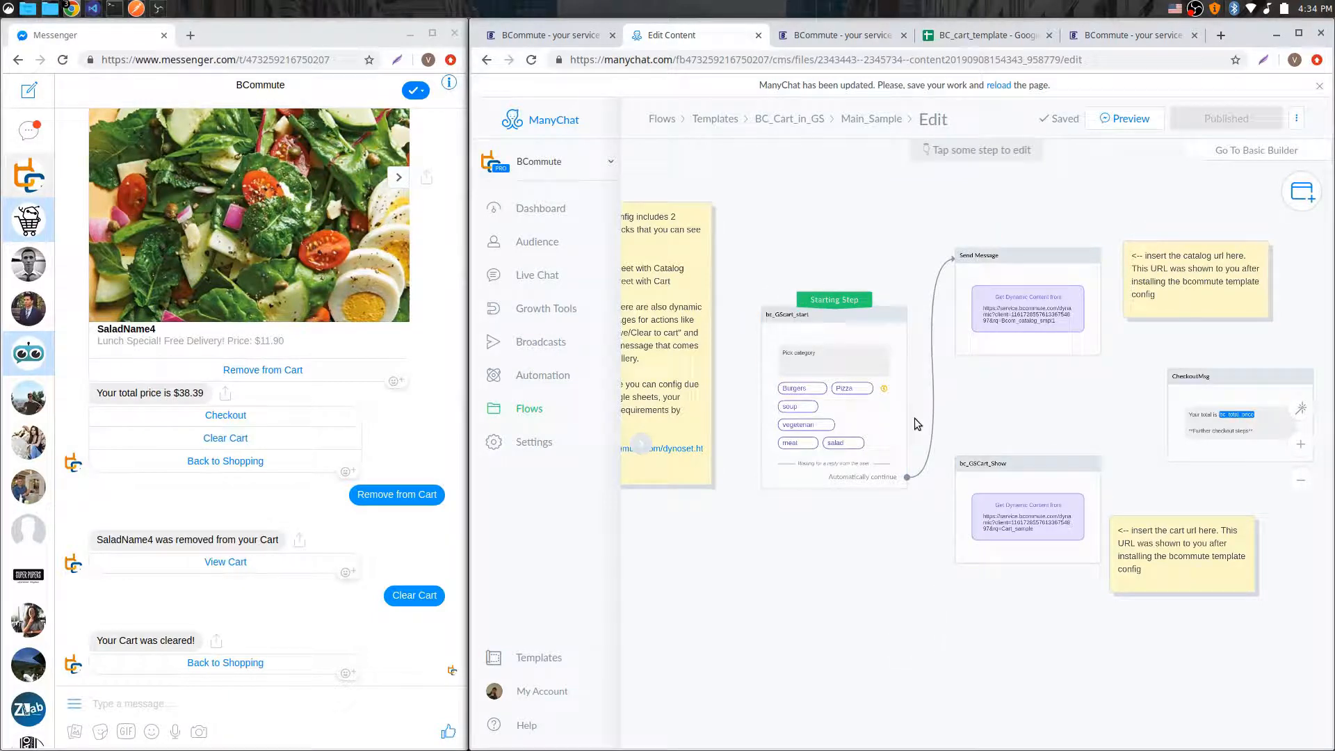
click(857, 344)
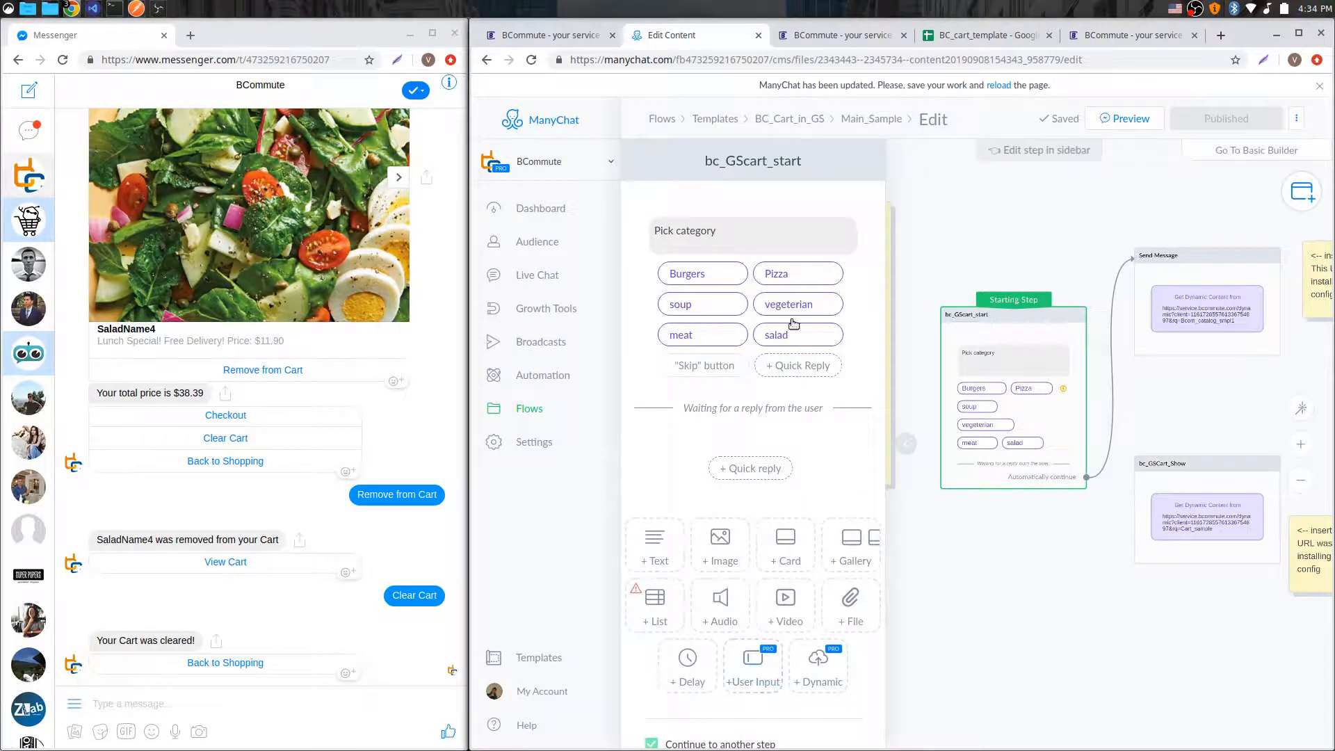
click(785, 244)
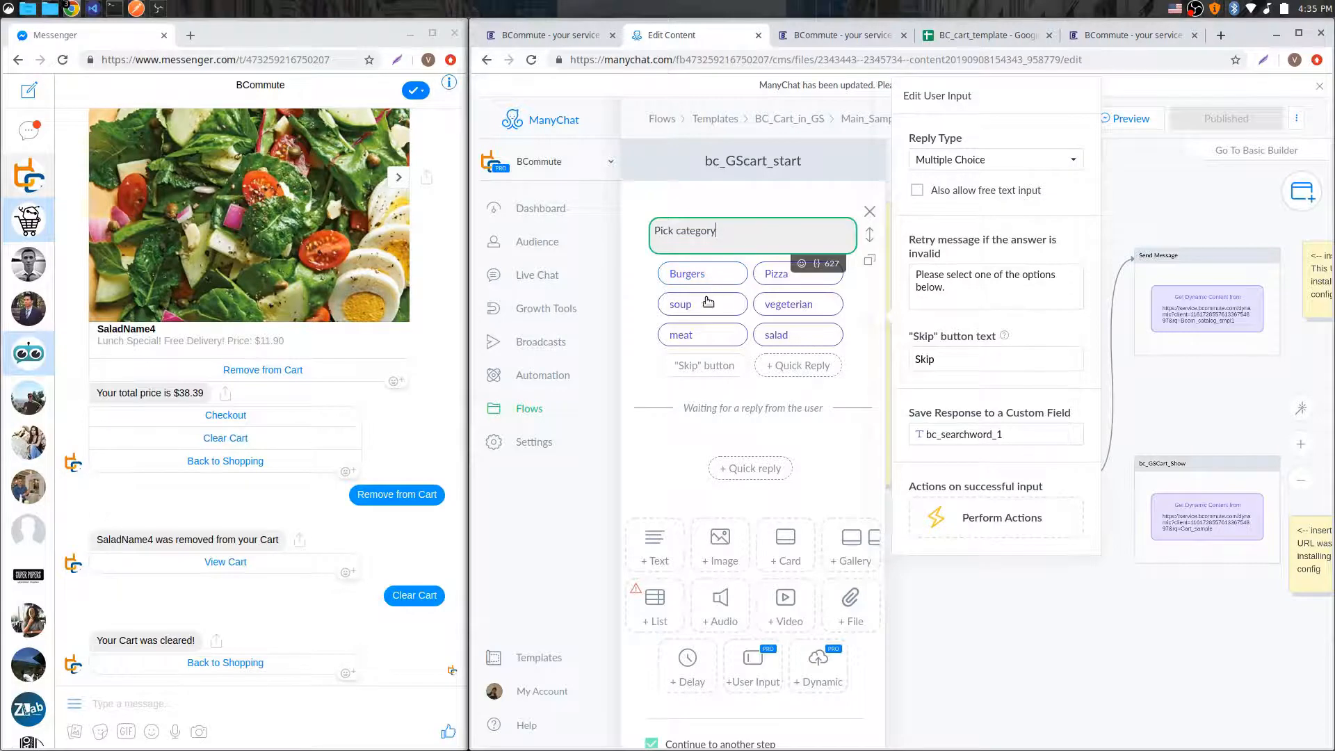
Step: Review the FoodType categories in the catalog sheet before returning to the flow editor
click(1000, 44)
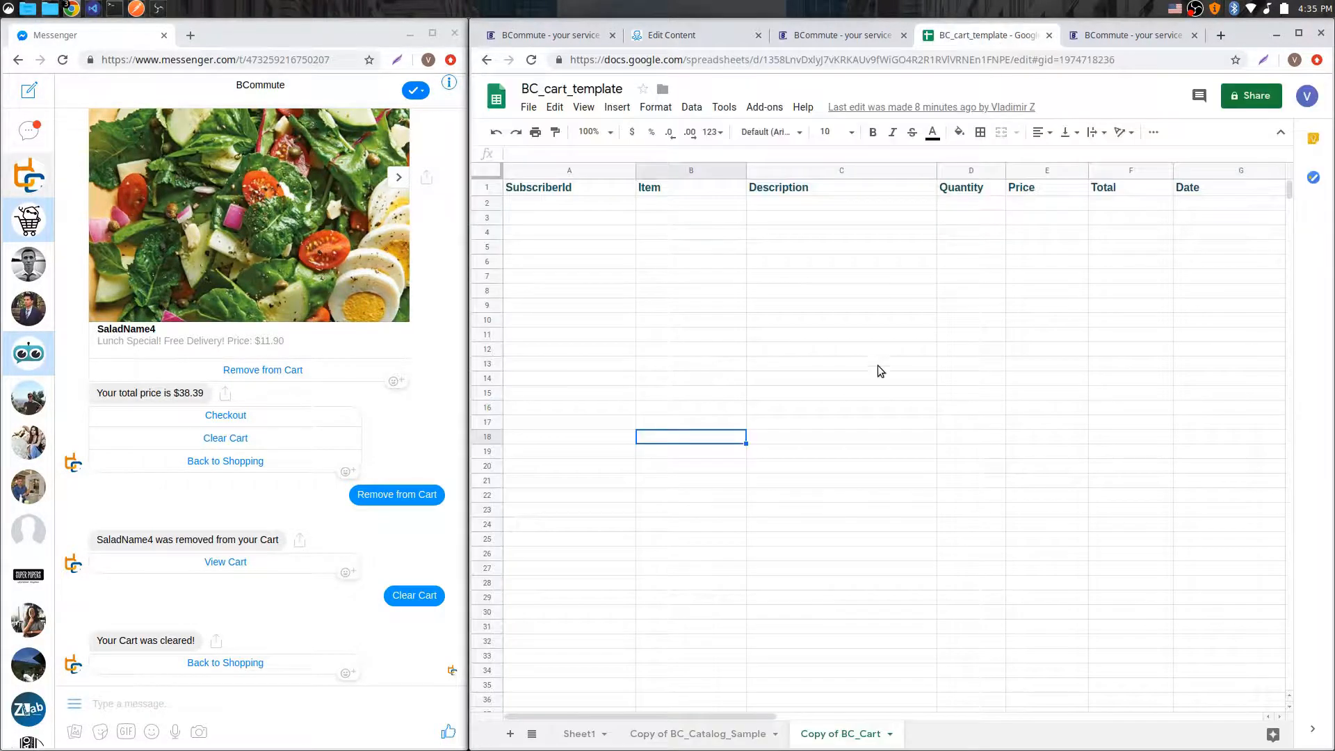
click(669, 736)
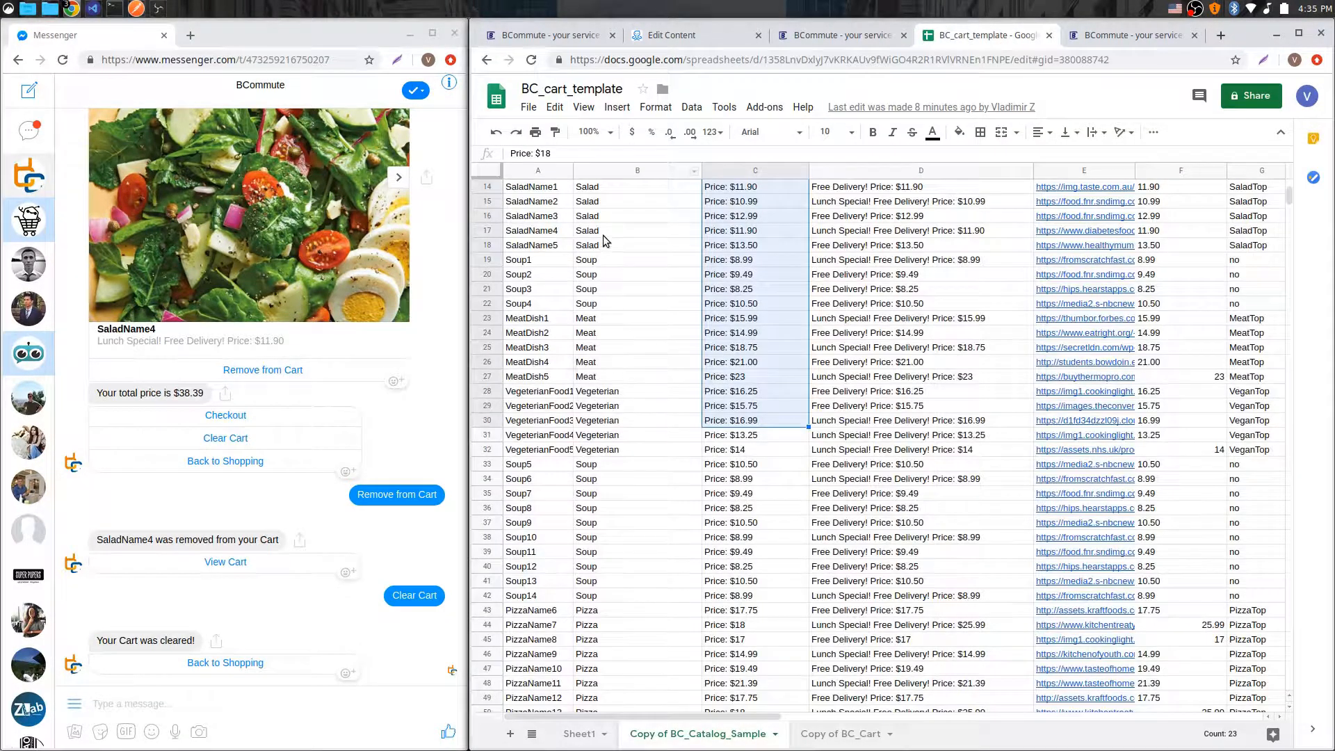
drag(603, 235, 604, 611)
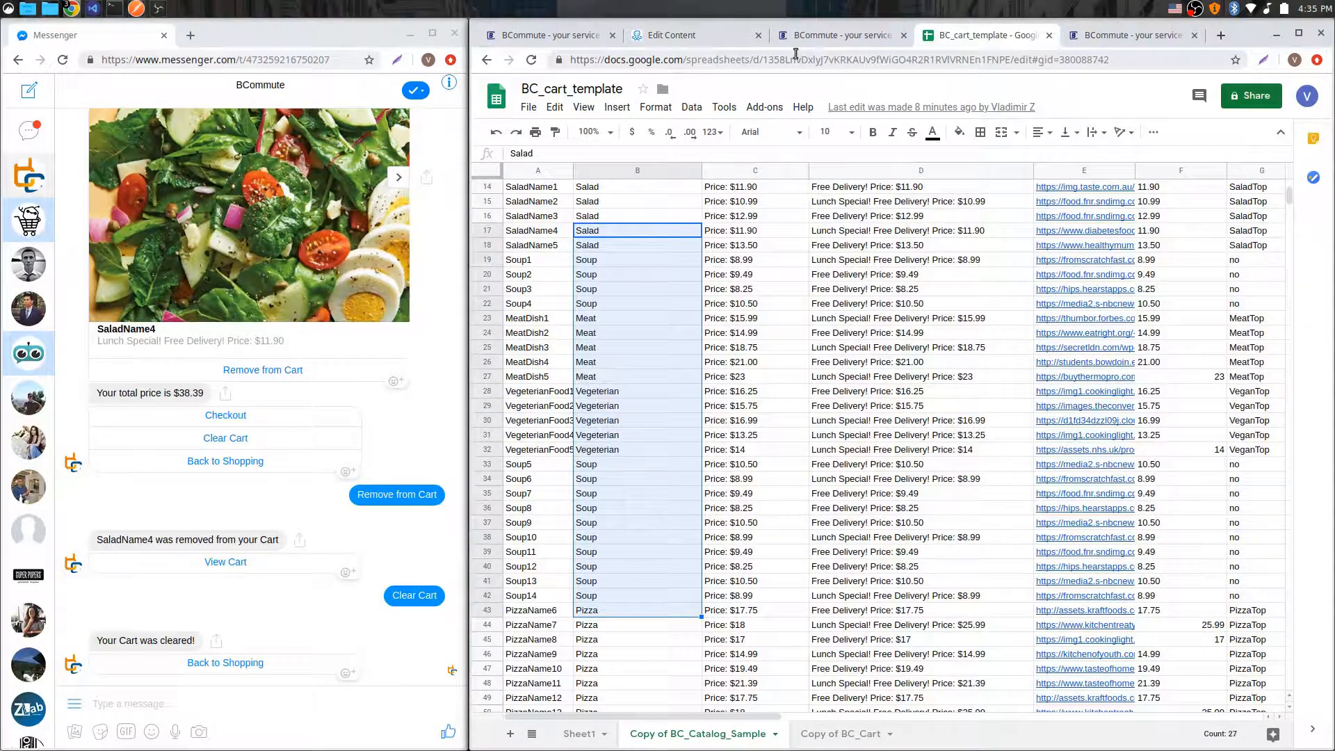
click(671, 36)
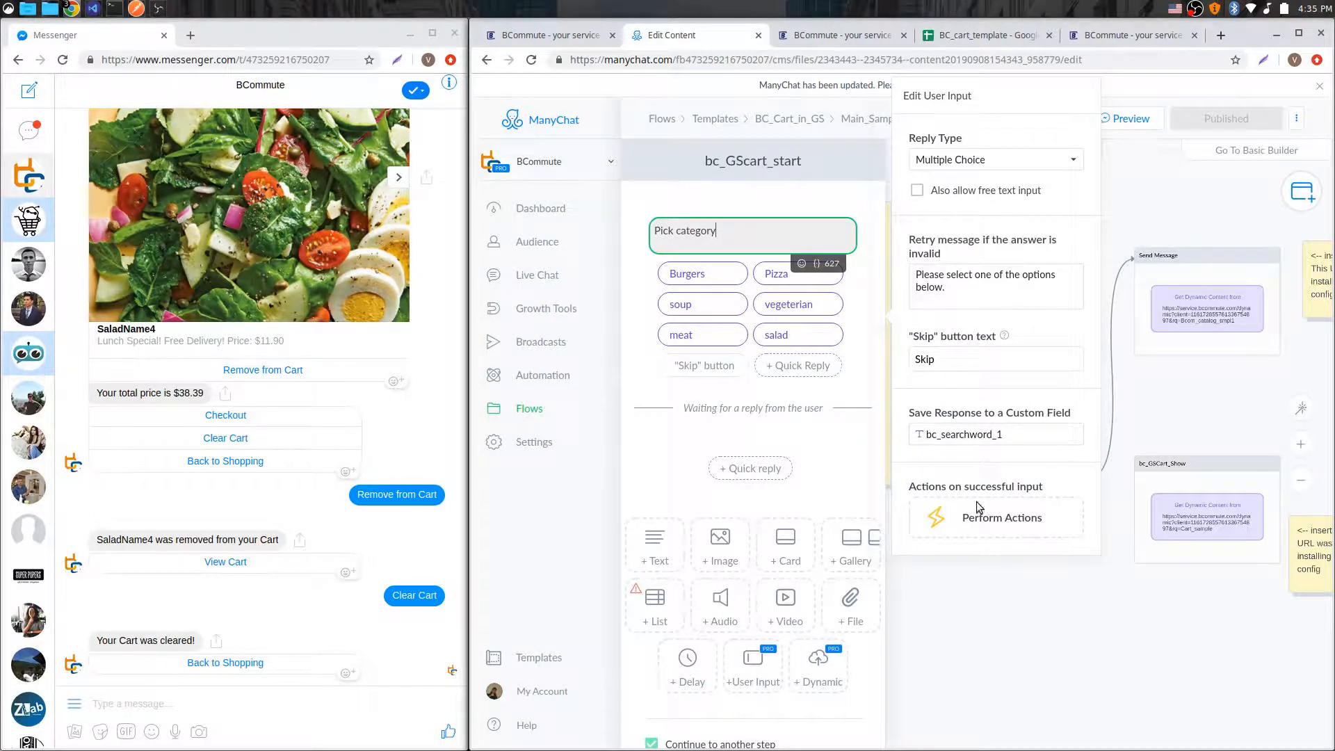
Step: Preview the flow in Messenger and answer the category prompt with meat
click(1109, 629)
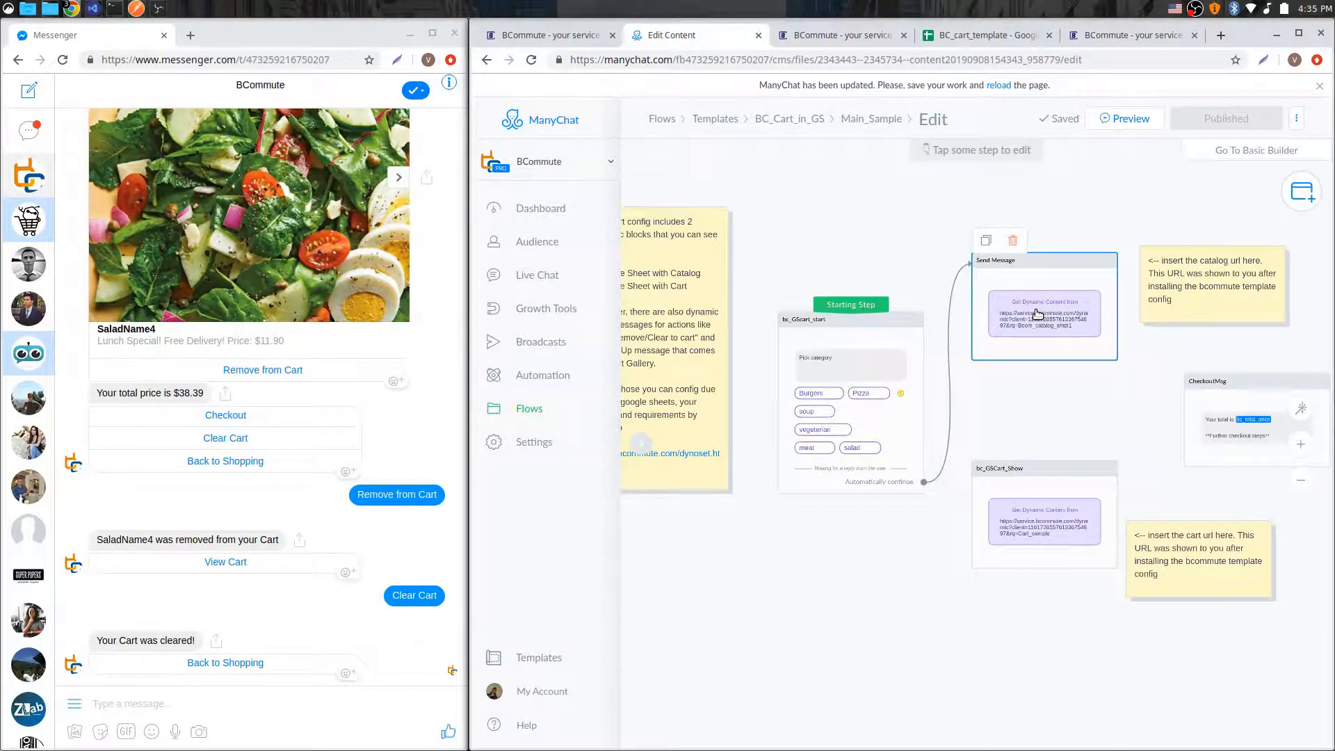
click(1124, 118)
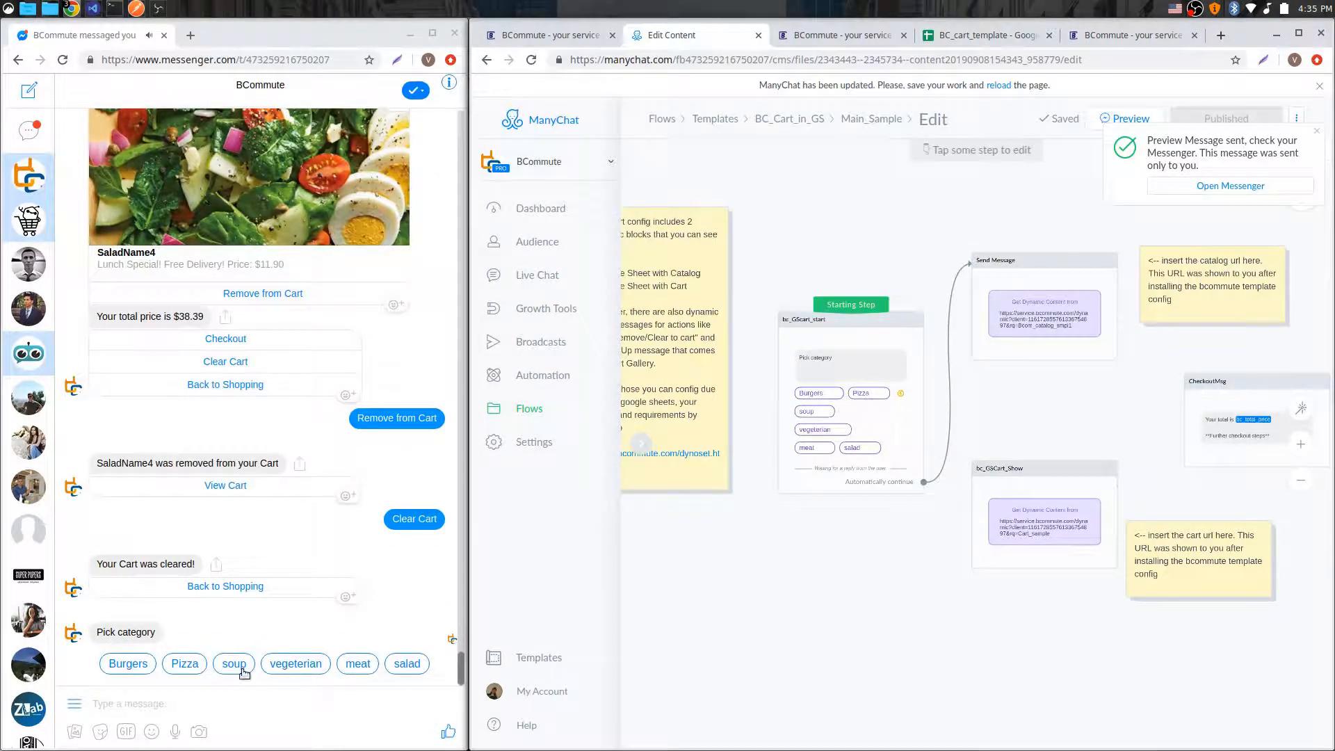
click(358, 665)
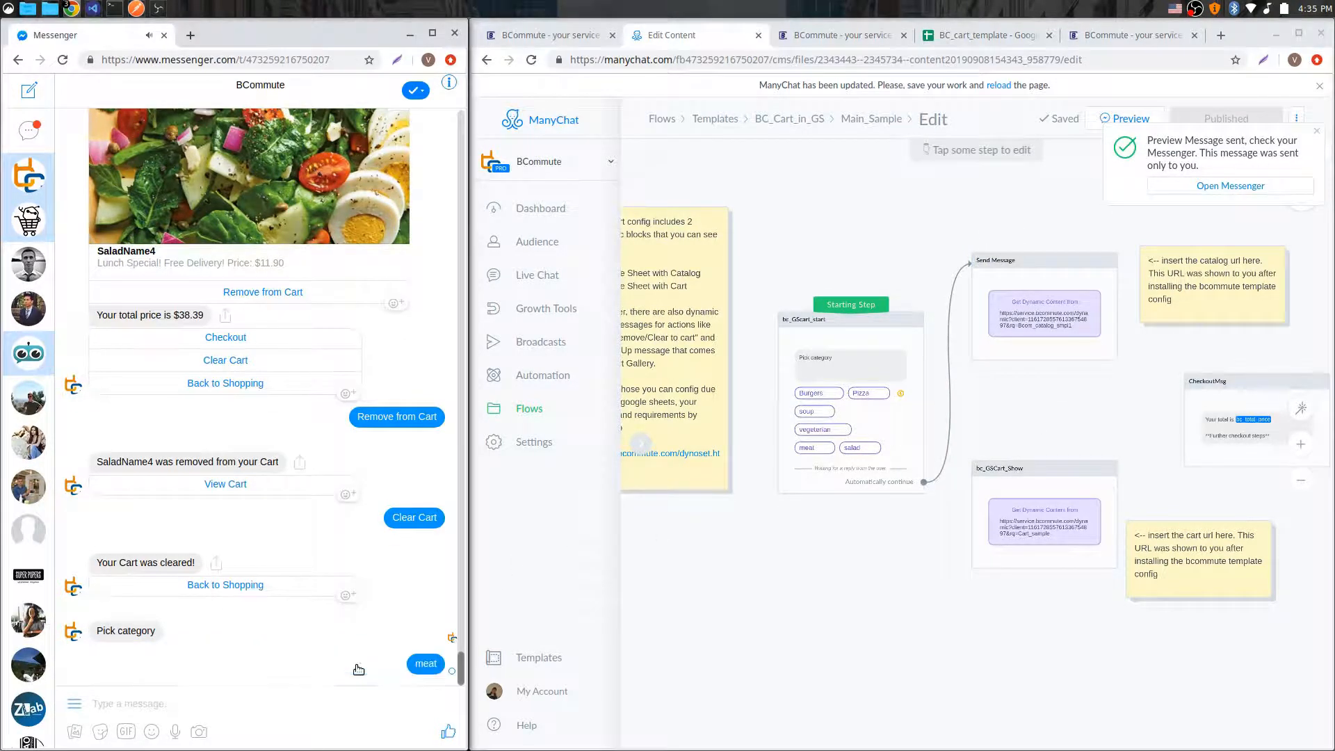
Step: Compare the meat rows of the catalog sheet with the meat gallery cards in Messenger
click(984, 34)
scroll(662, 452, down, 2)
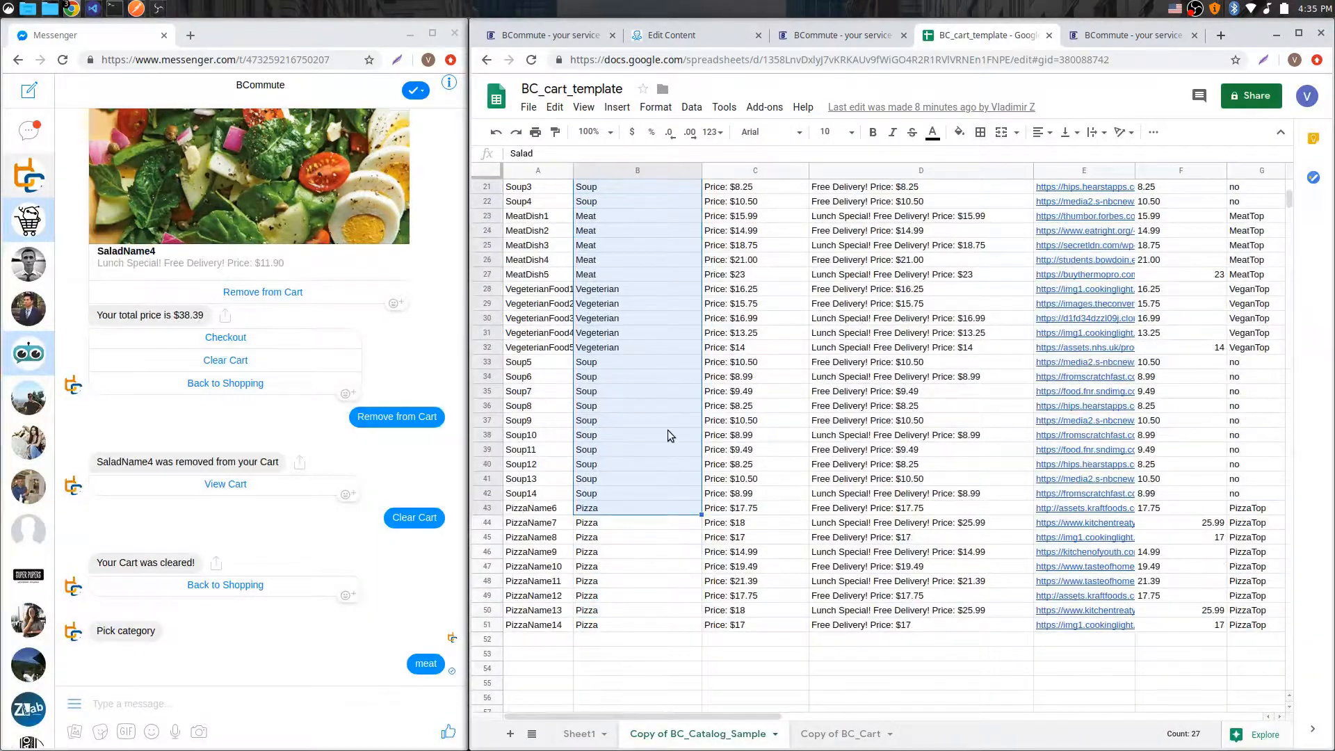
scroll(667, 430, up, 3)
click(628, 407)
drag(600, 380, 524, 438)
click(681, 438)
click(400, 460)
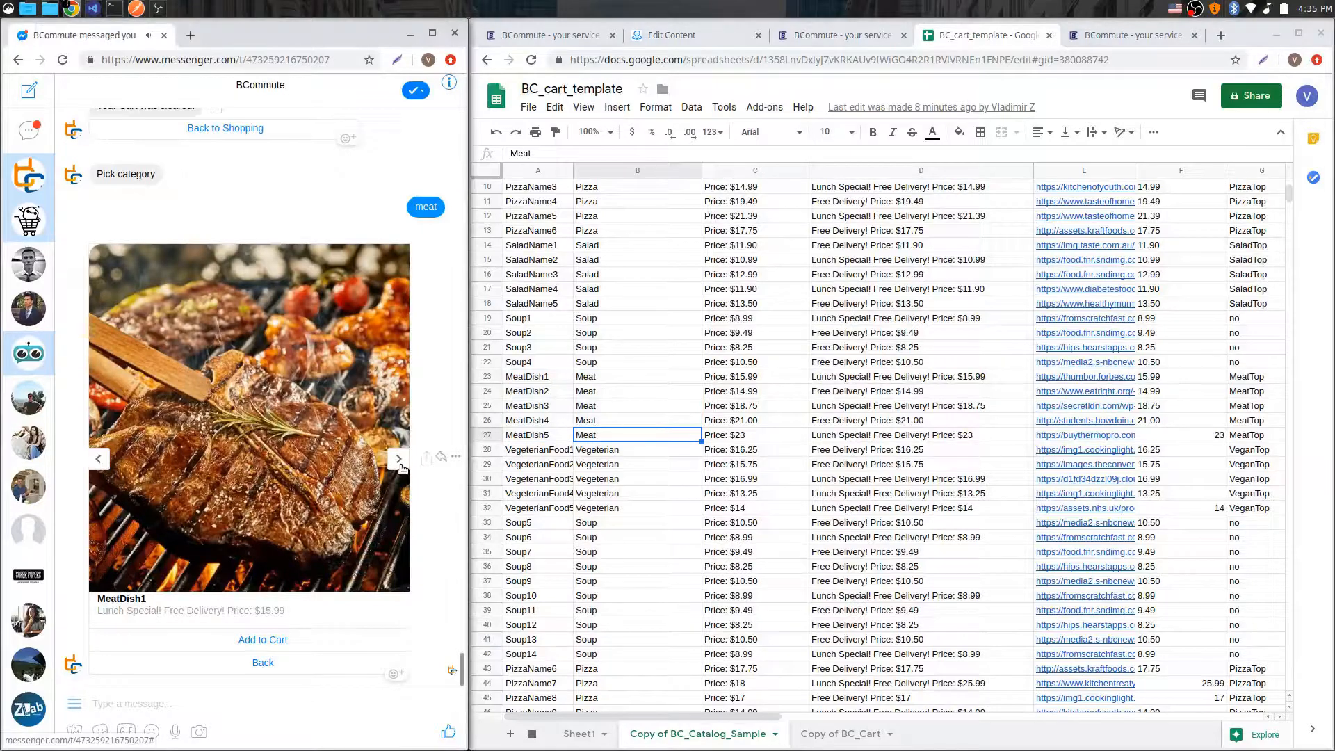
click(399, 460)
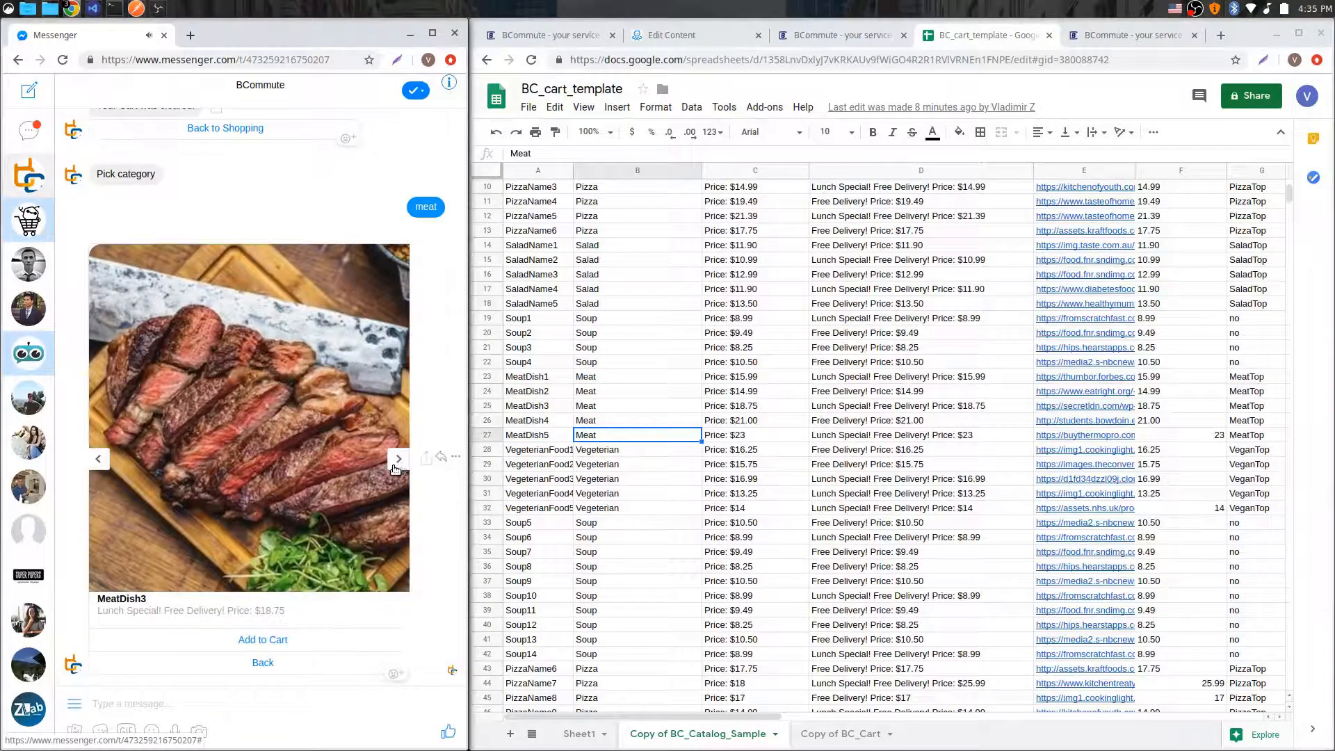
Step: Load the Bcom_catalog_smpl1 request and review its gallery card and button settings
click(831, 35)
click(771, 296)
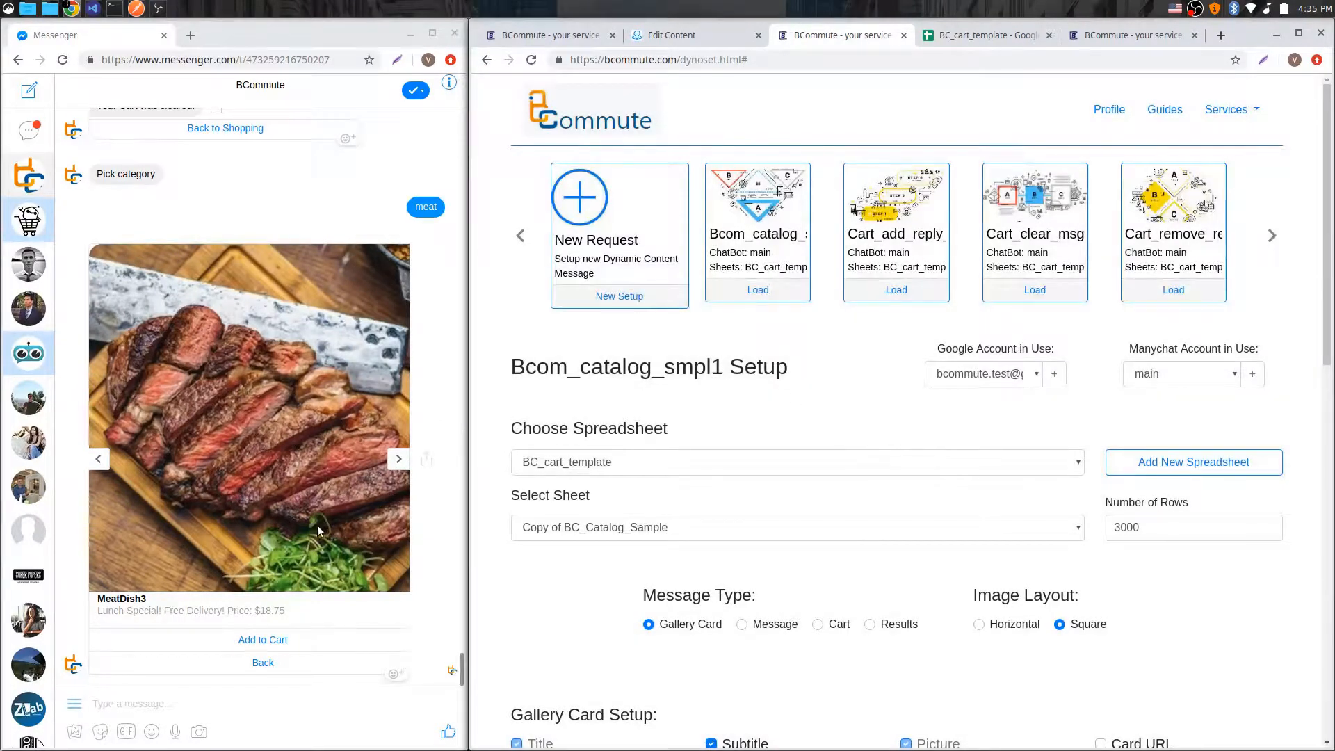
scroll(895, 339, down, 2)
scroll(896, 339, down, 1)
scroll(924, 286, down, 4)
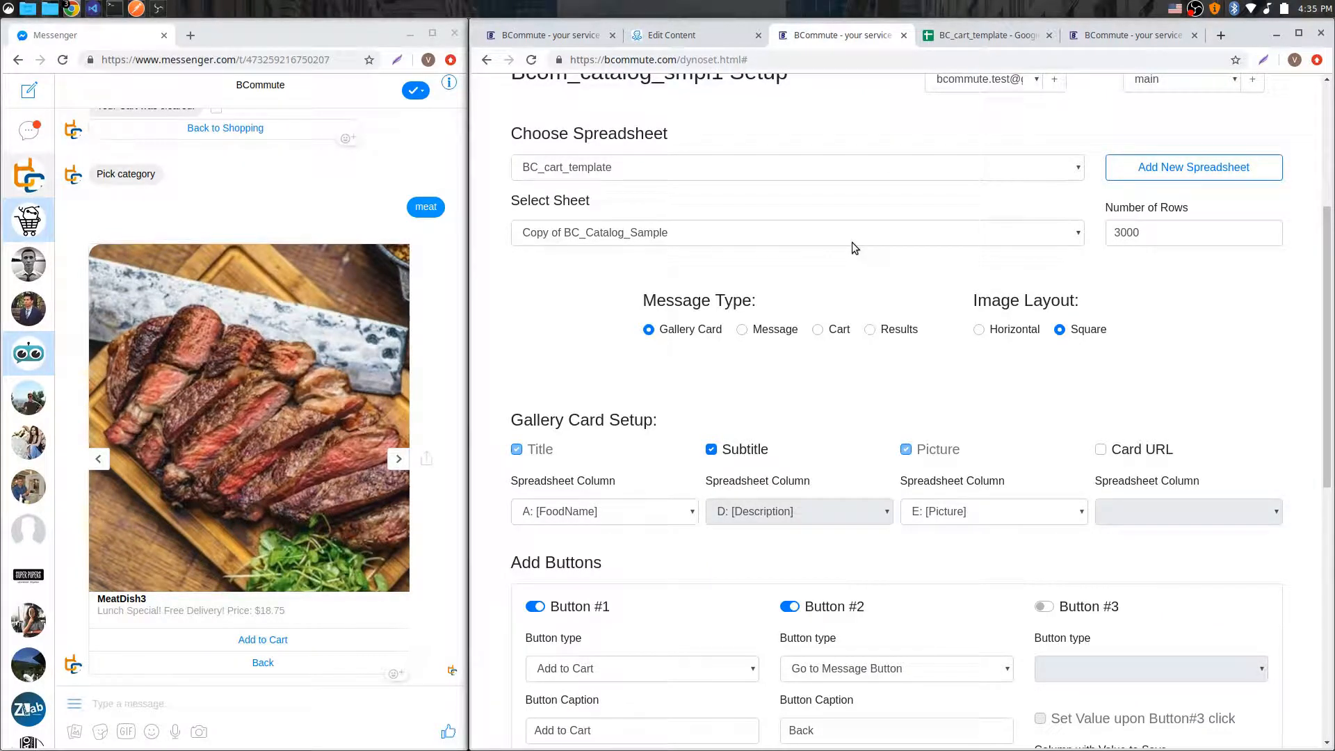
scroll(800, 250, down, 2)
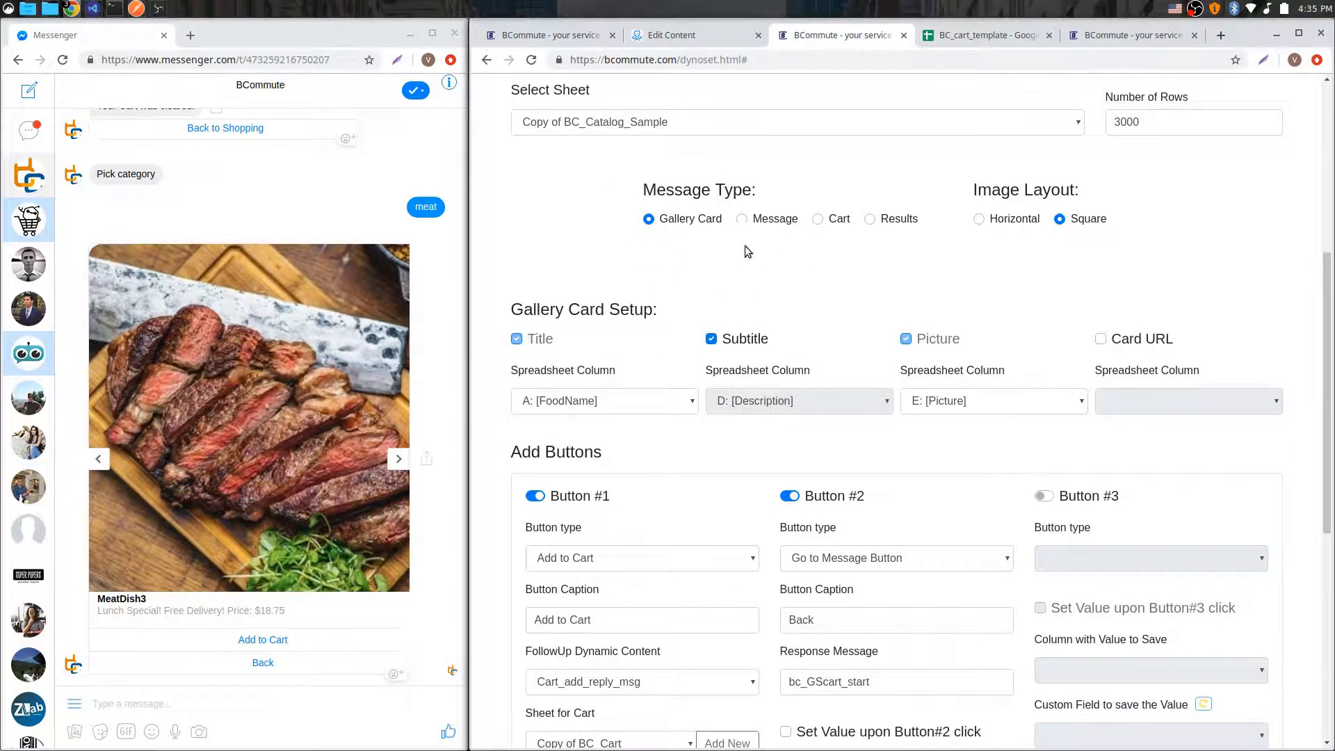
scroll(532, 327, down, 2)
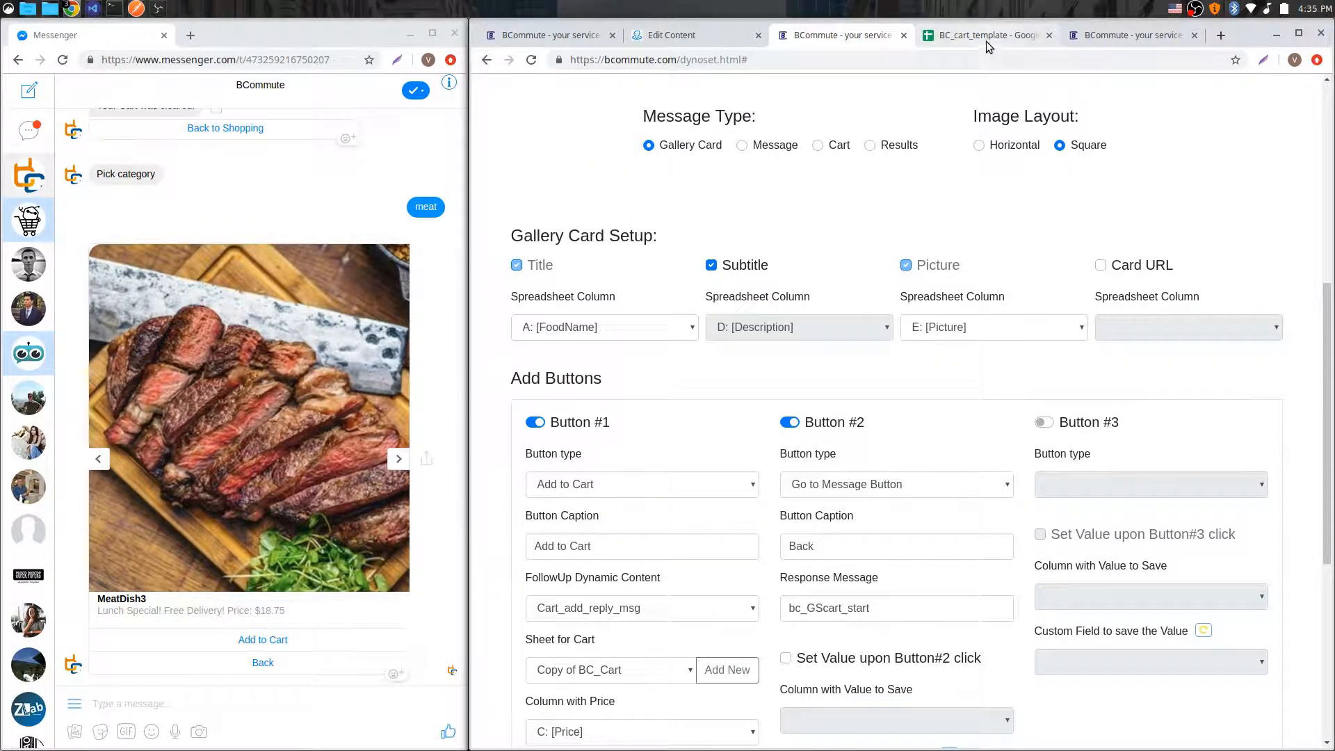
Step: Highlight the meat items' names, descriptions and picture links in the catalog sheet
click(931, 36)
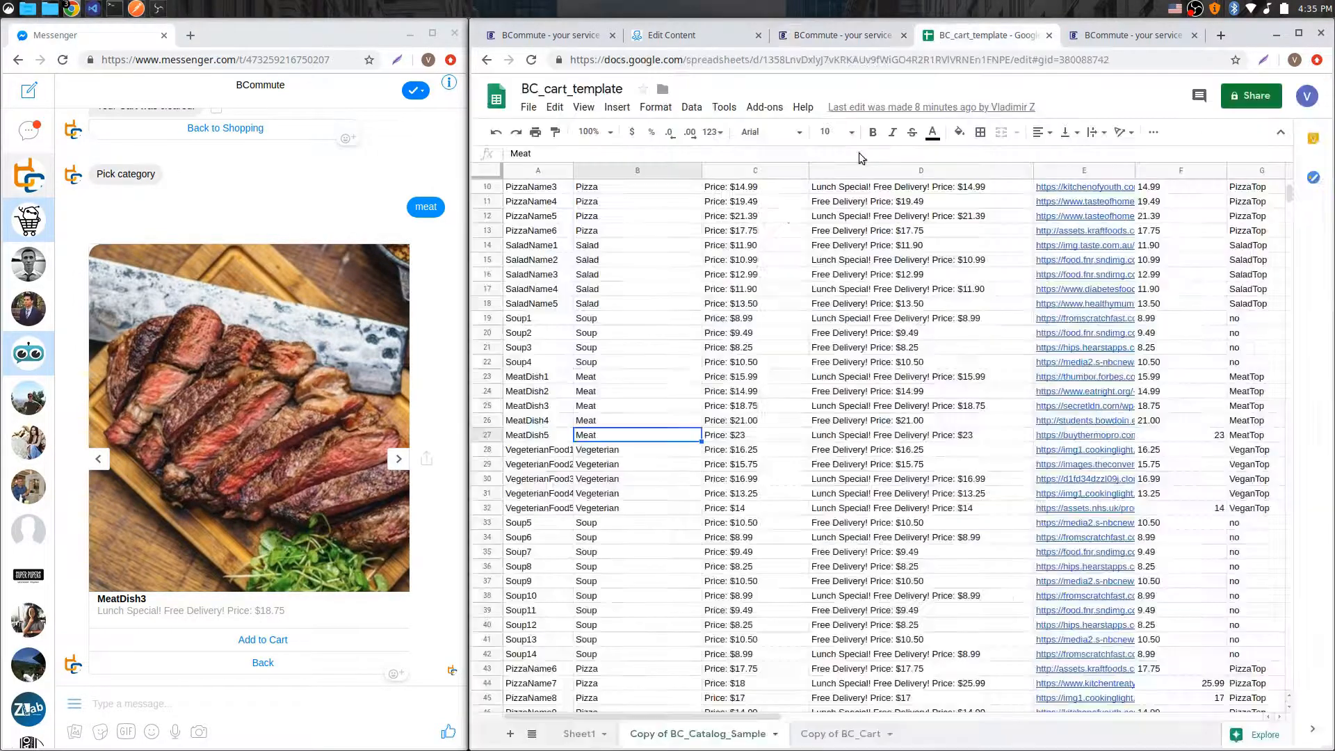
drag(522, 231, 535, 472)
click(533, 467)
drag(520, 392, 527, 434)
drag(879, 379, 882, 436)
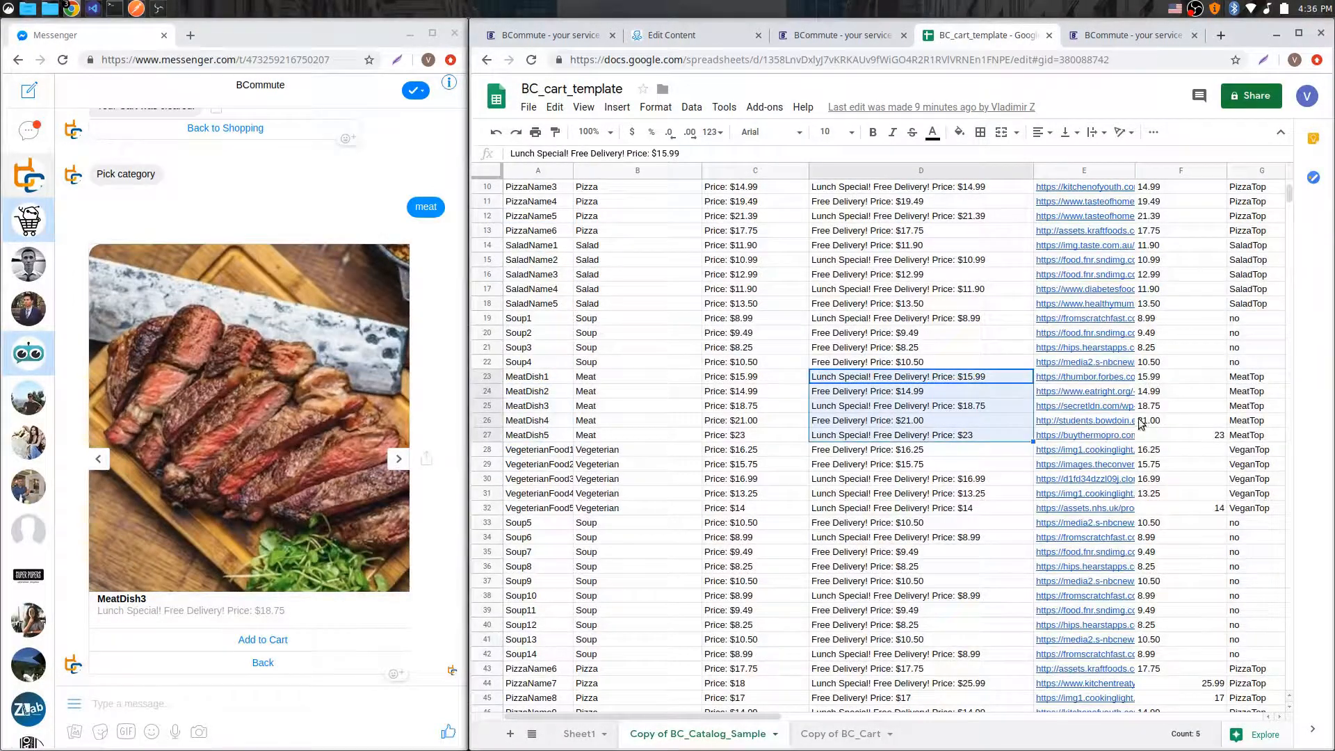
drag(1095, 392, 1103, 436)
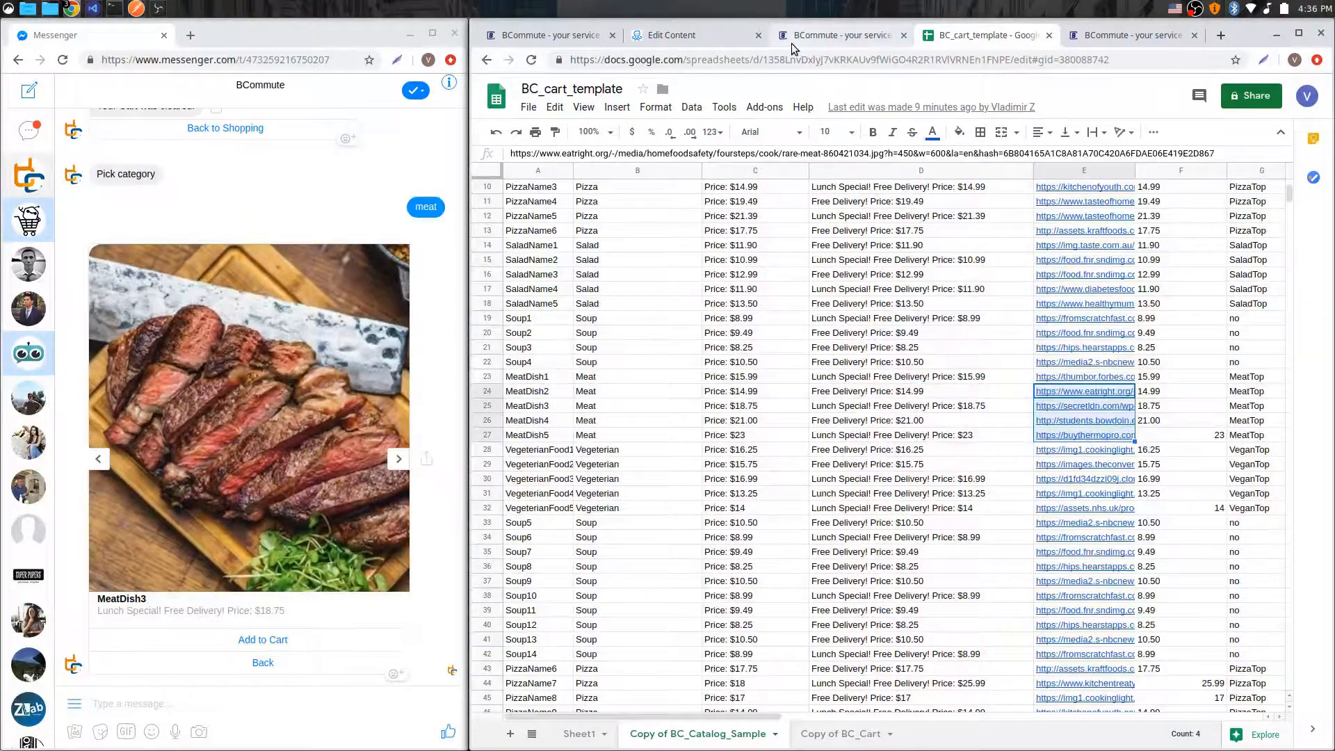
Step: Select Button #2's bc_GScart_start response message in the catalog request settings
click(838, 36)
scroll(946, 417, down, 4)
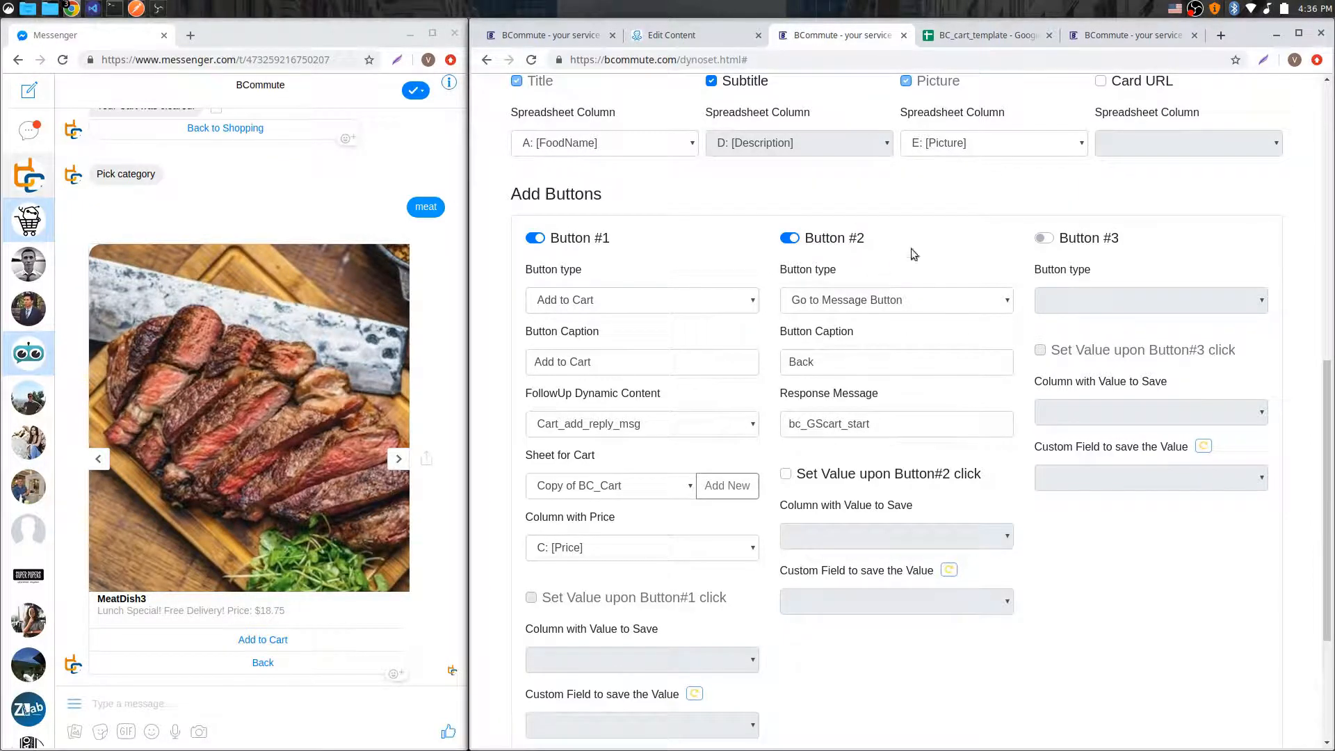
drag(793, 425, 879, 426)
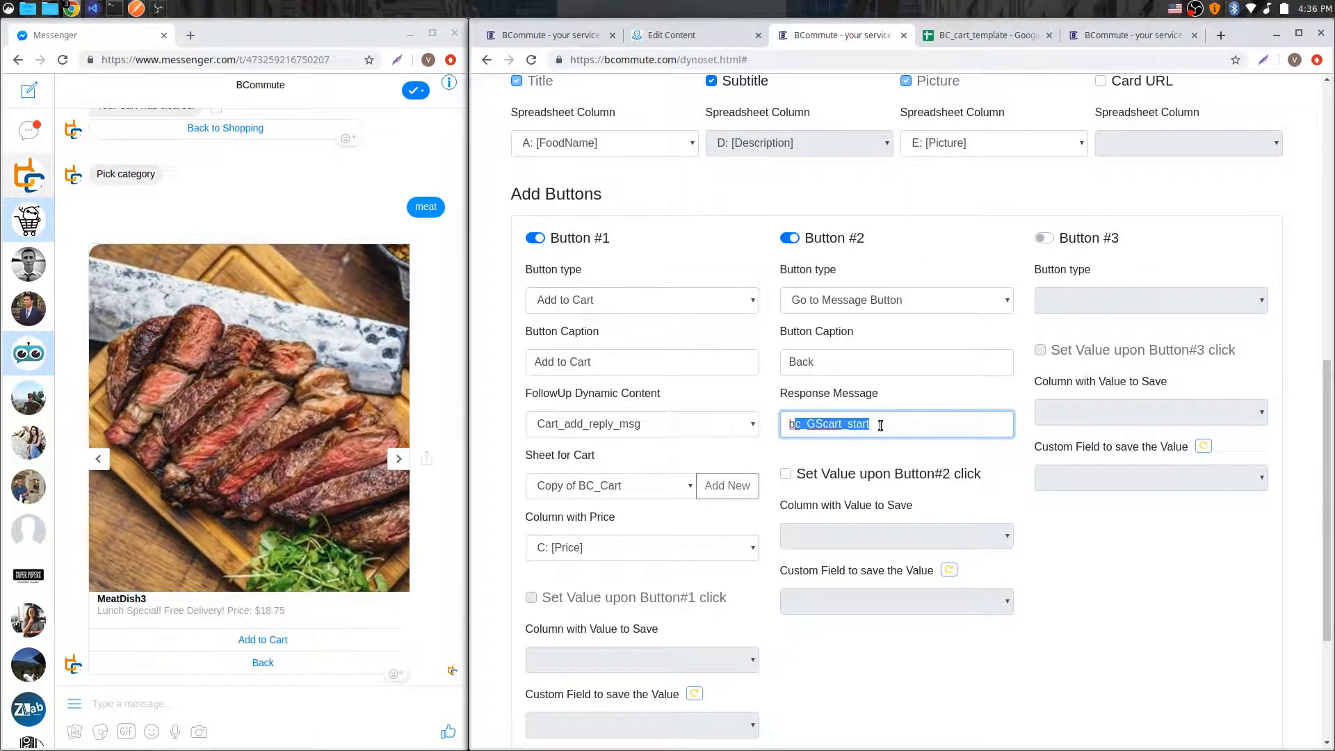
Step: Inspect the bc_GScart_start flow in the ManyChat editor that Button #2's response message leads to
click(879, 426)
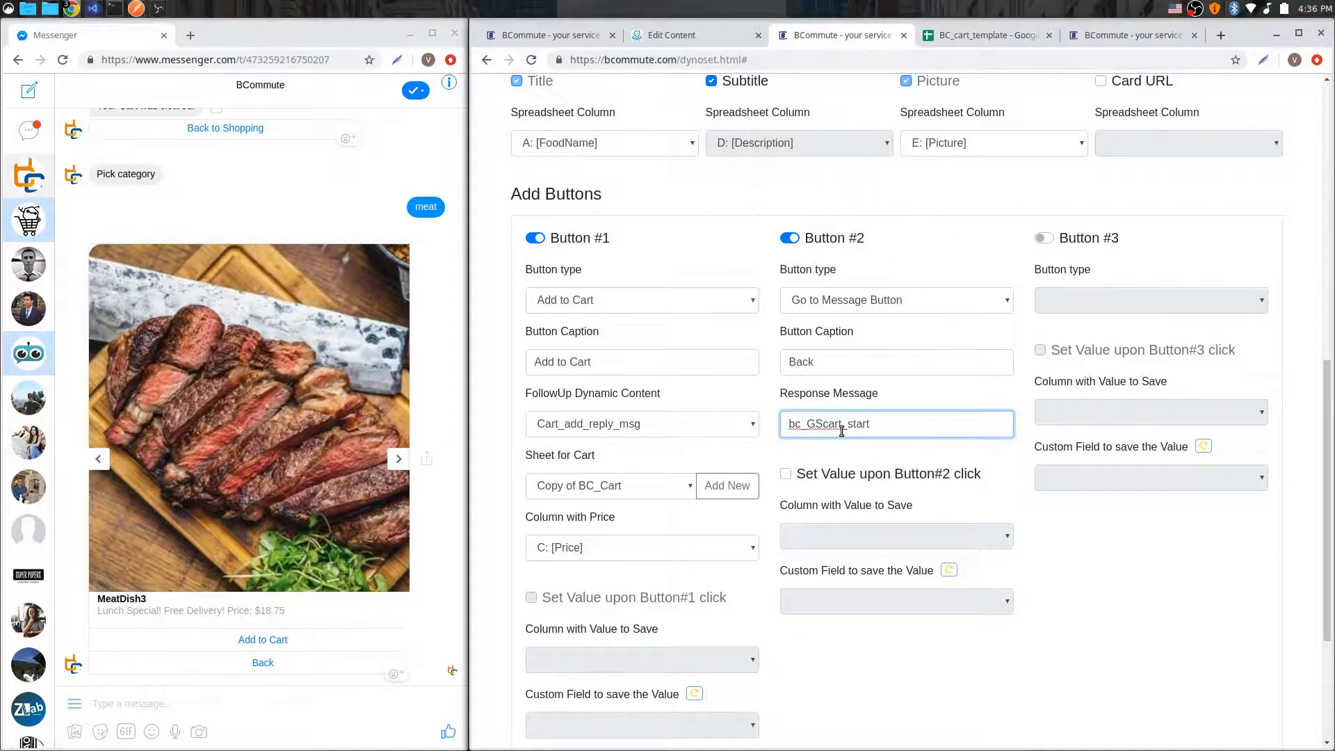
click(978, 43)
click(685, 42)
click(860, 335)
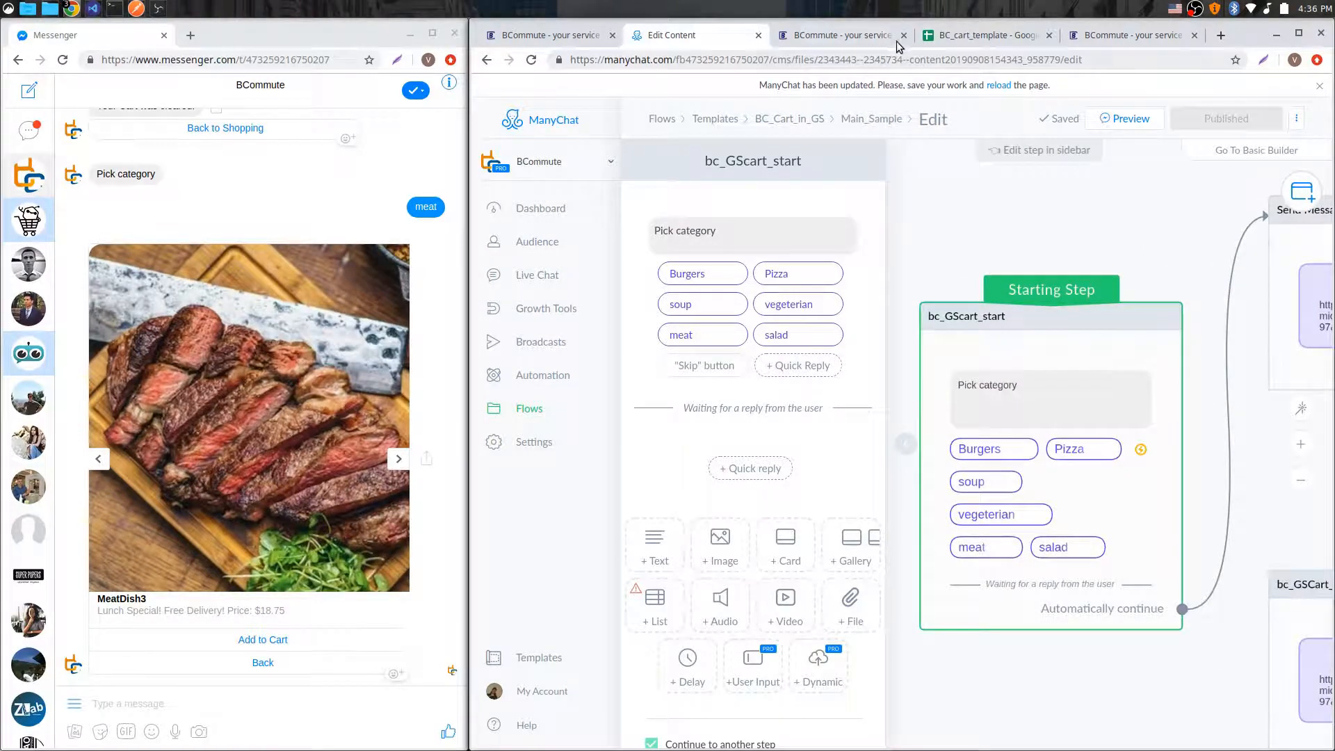
click(845, 36)
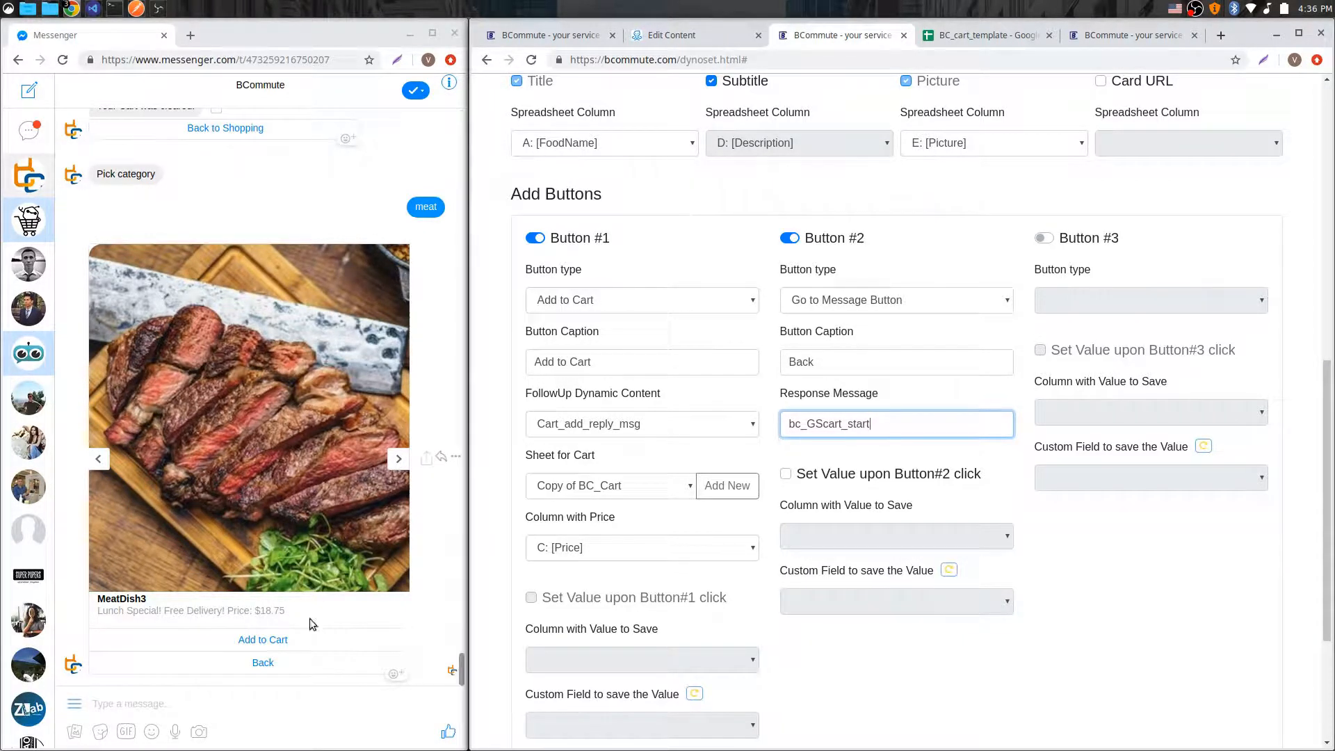
Step: Examine the column headers of the Copy of BC_Cart sheet that stores the cart
click(979, 42)
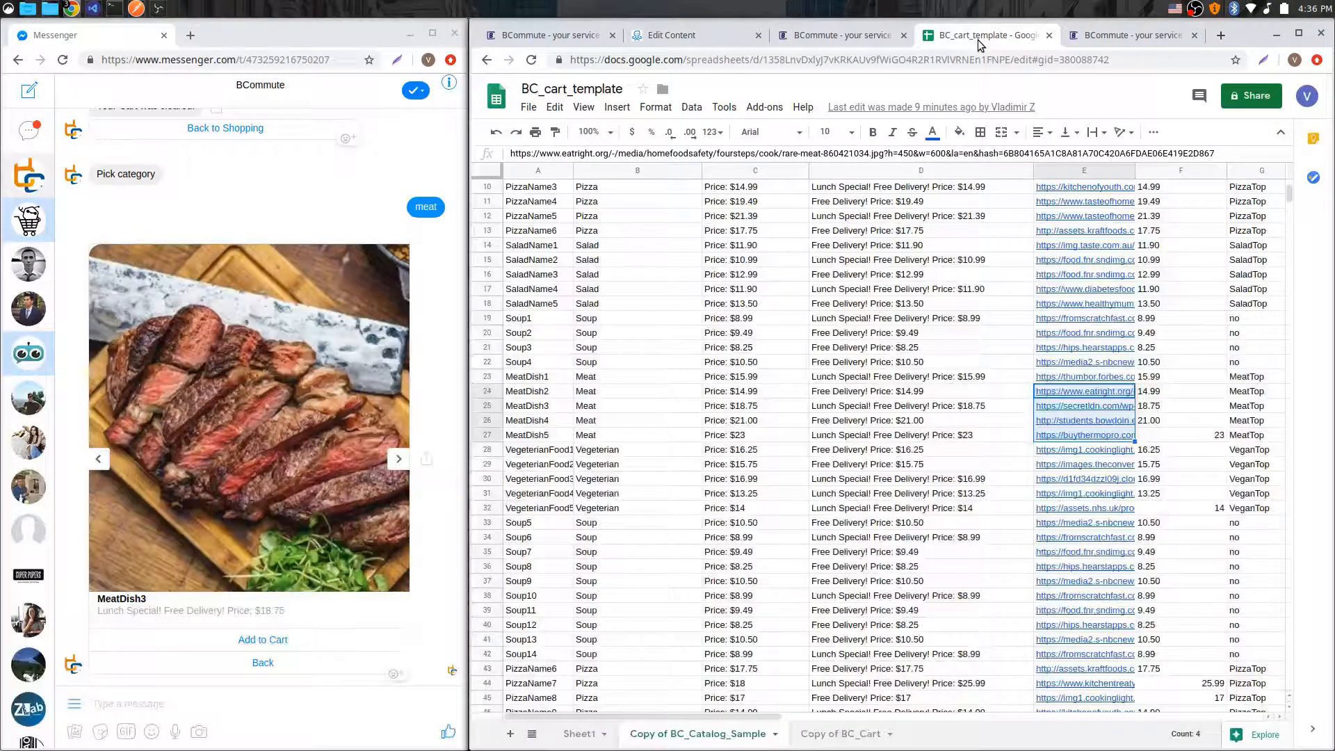
click(840, 733)
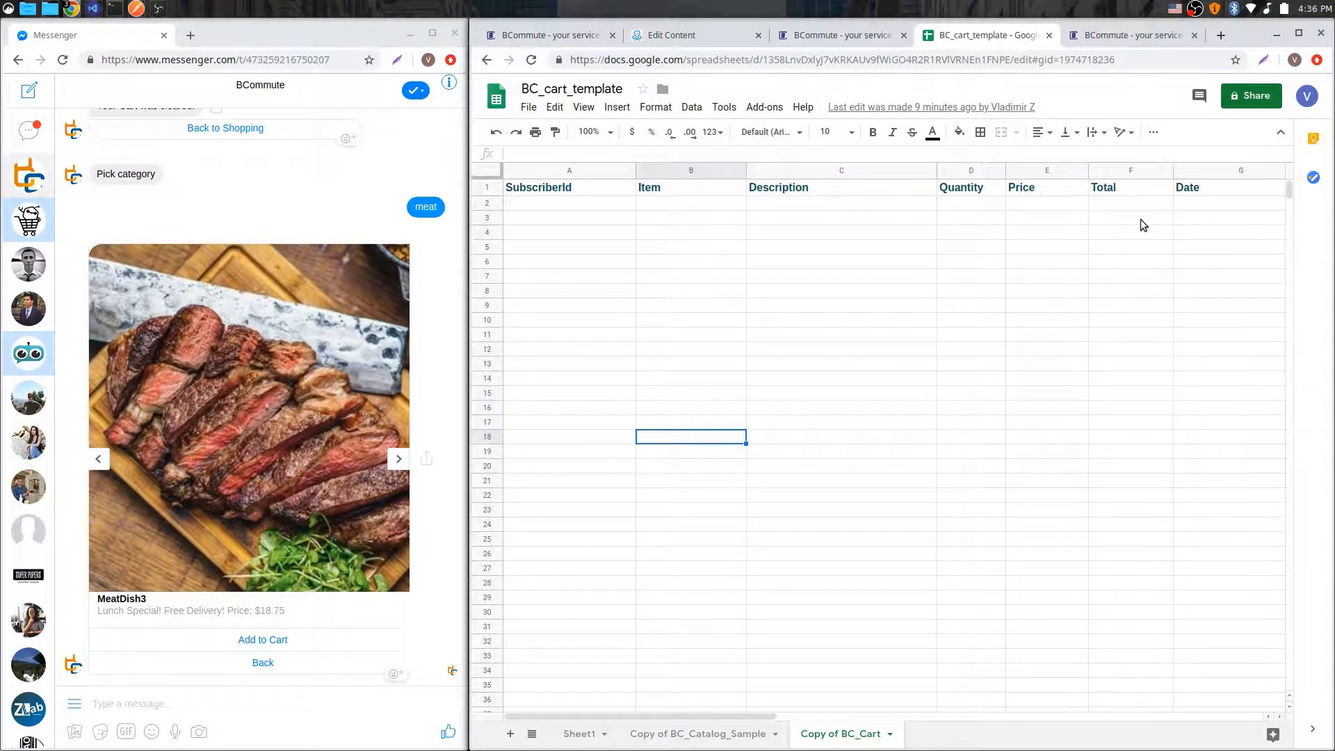
click(850, 36)
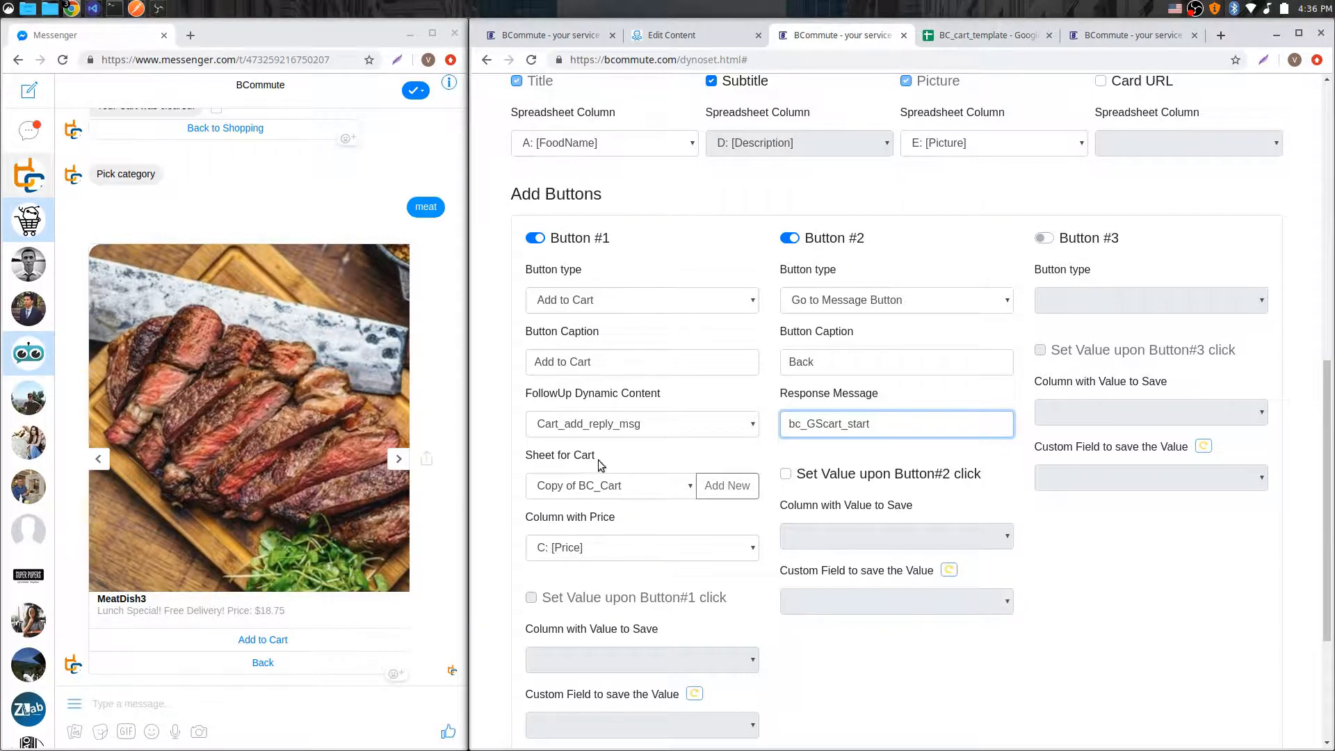
click(949, 35)
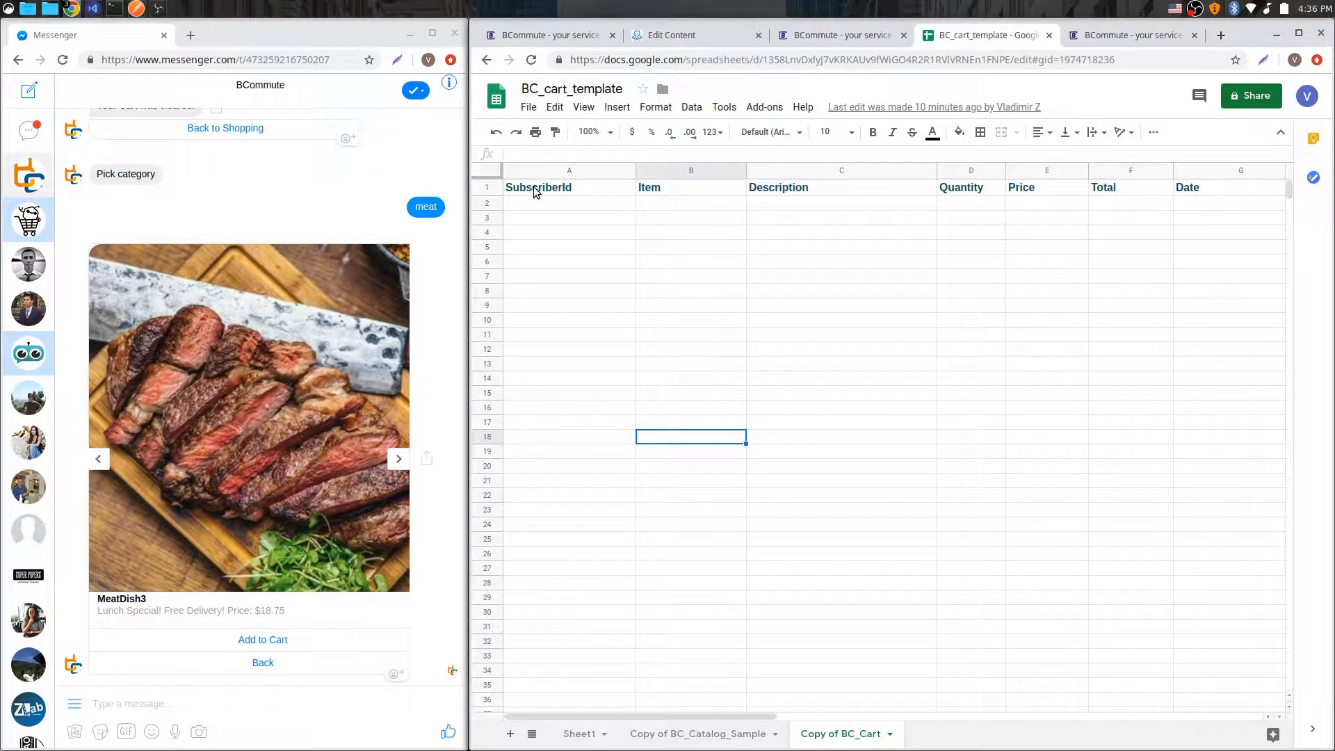
drag(536, 192, 1242, 190)
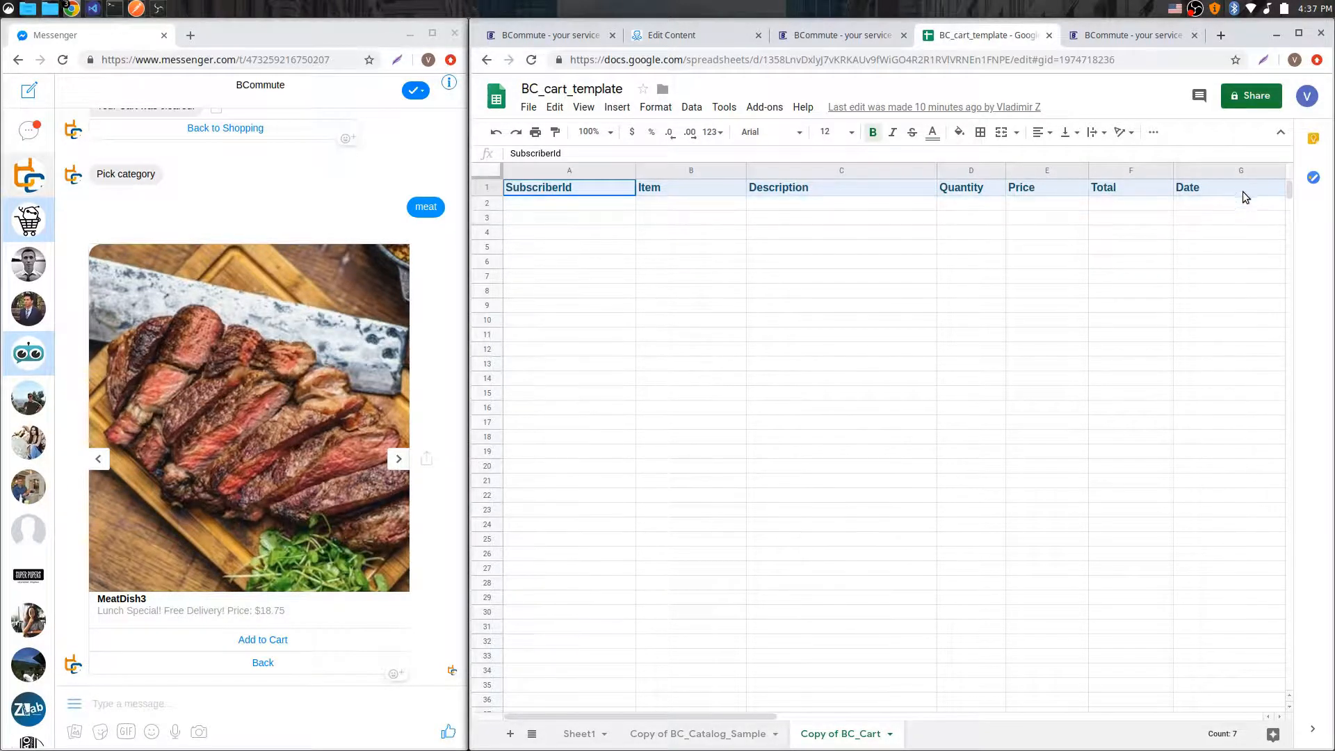
click(1121, 275)
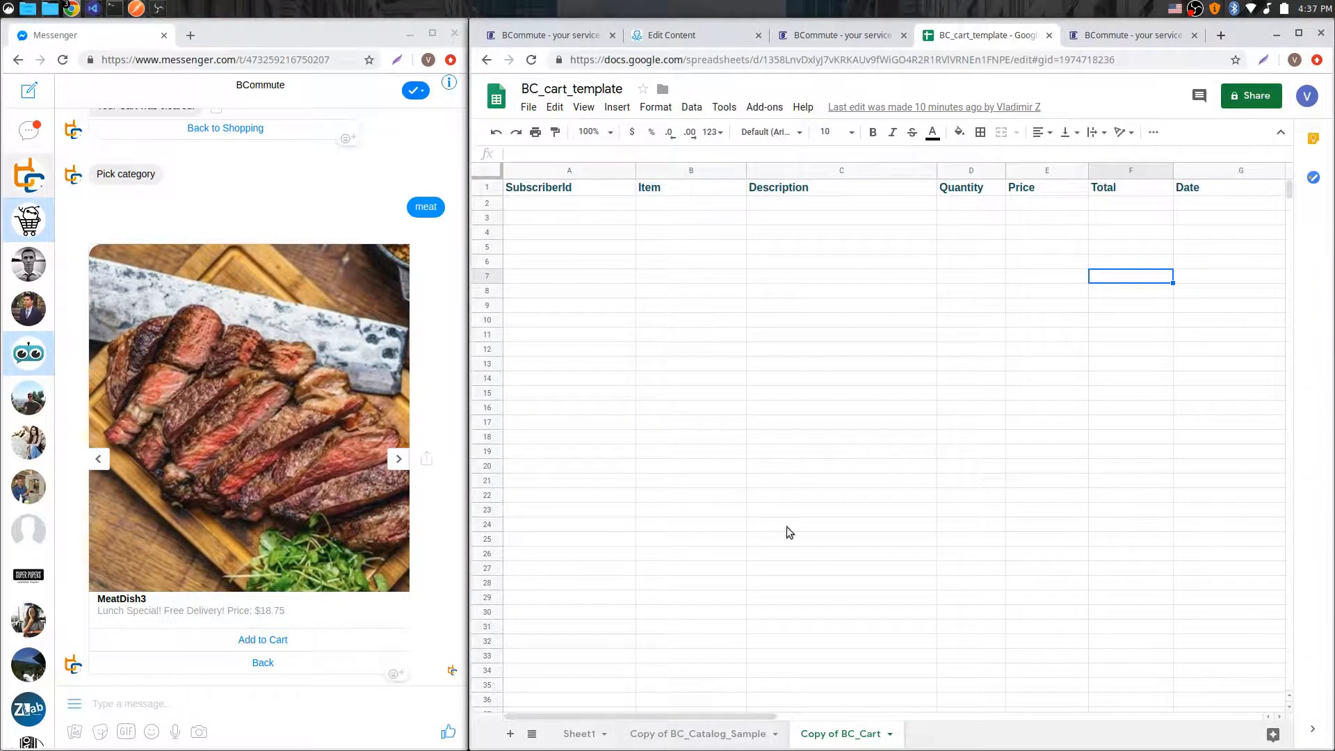
Step: Compare the catalog sheet's price column with Button #1's price column and follow-up dynamic content settings
click(824, 36)
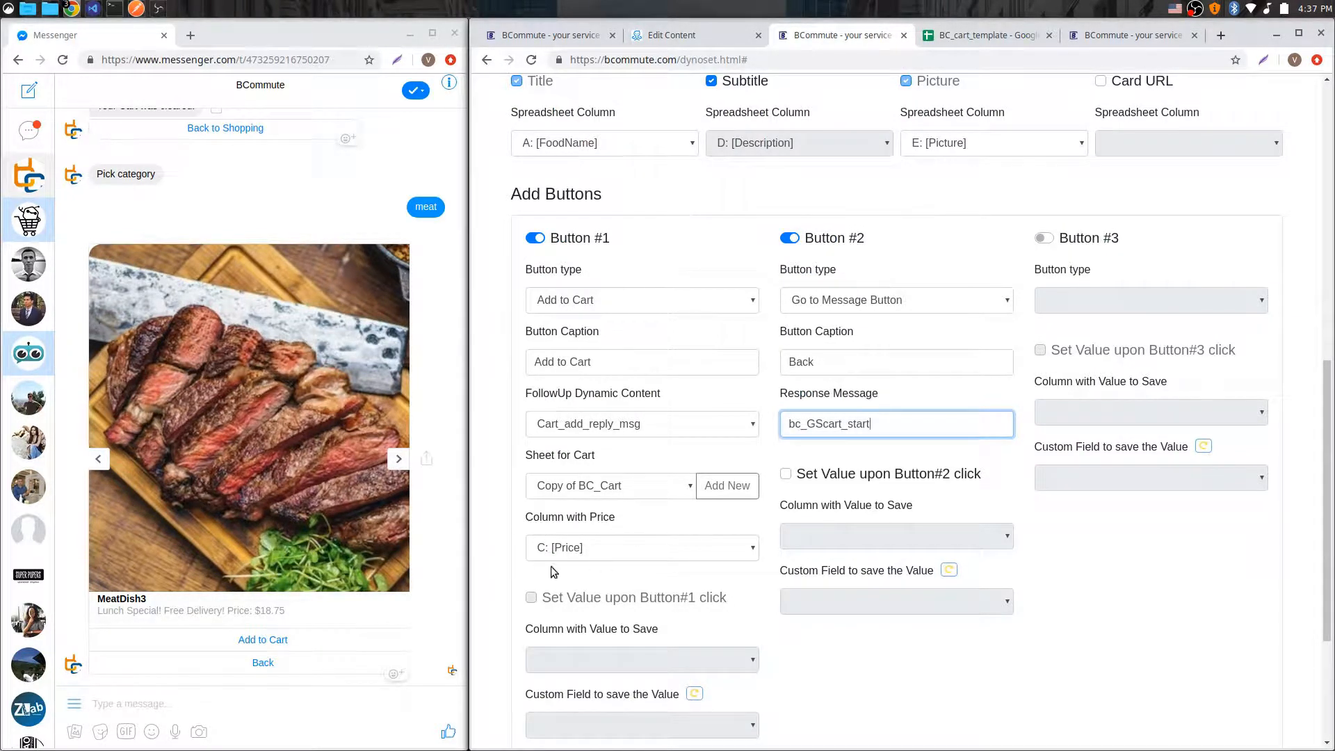
click(986, 36)
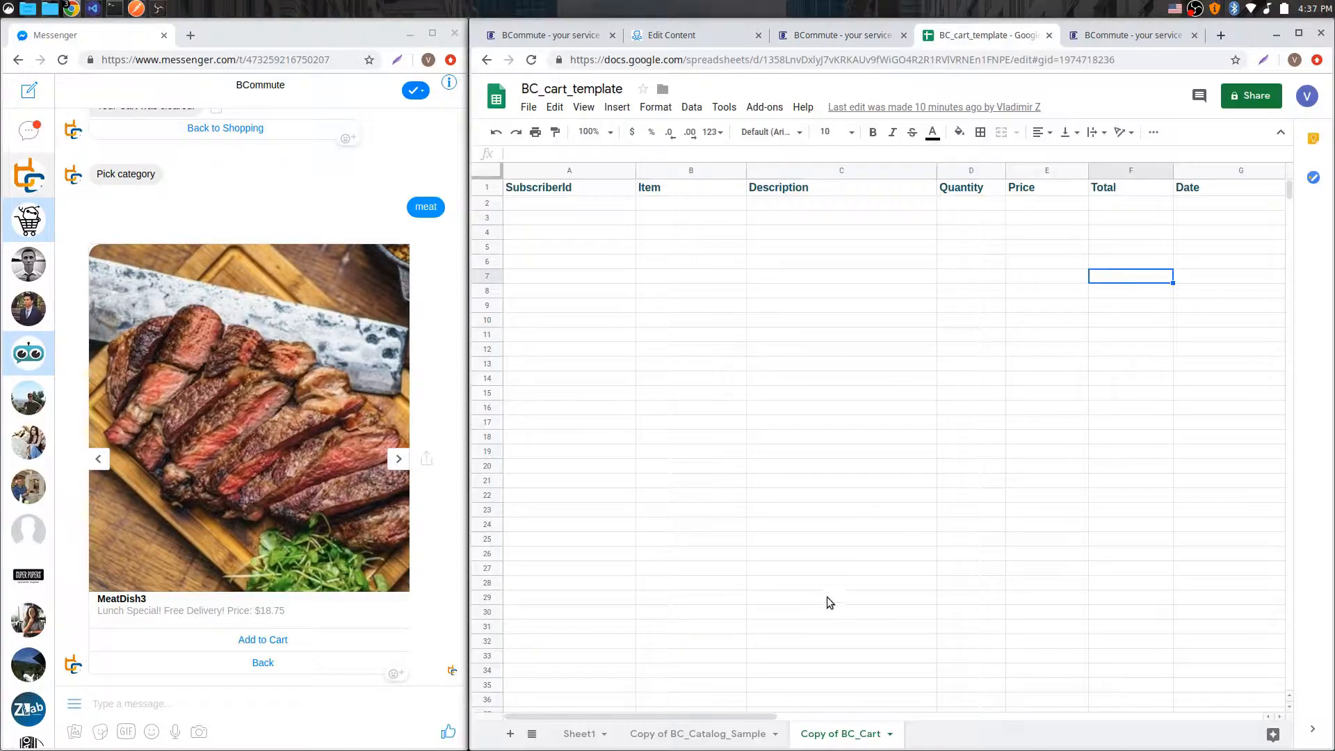
click(696, 733)
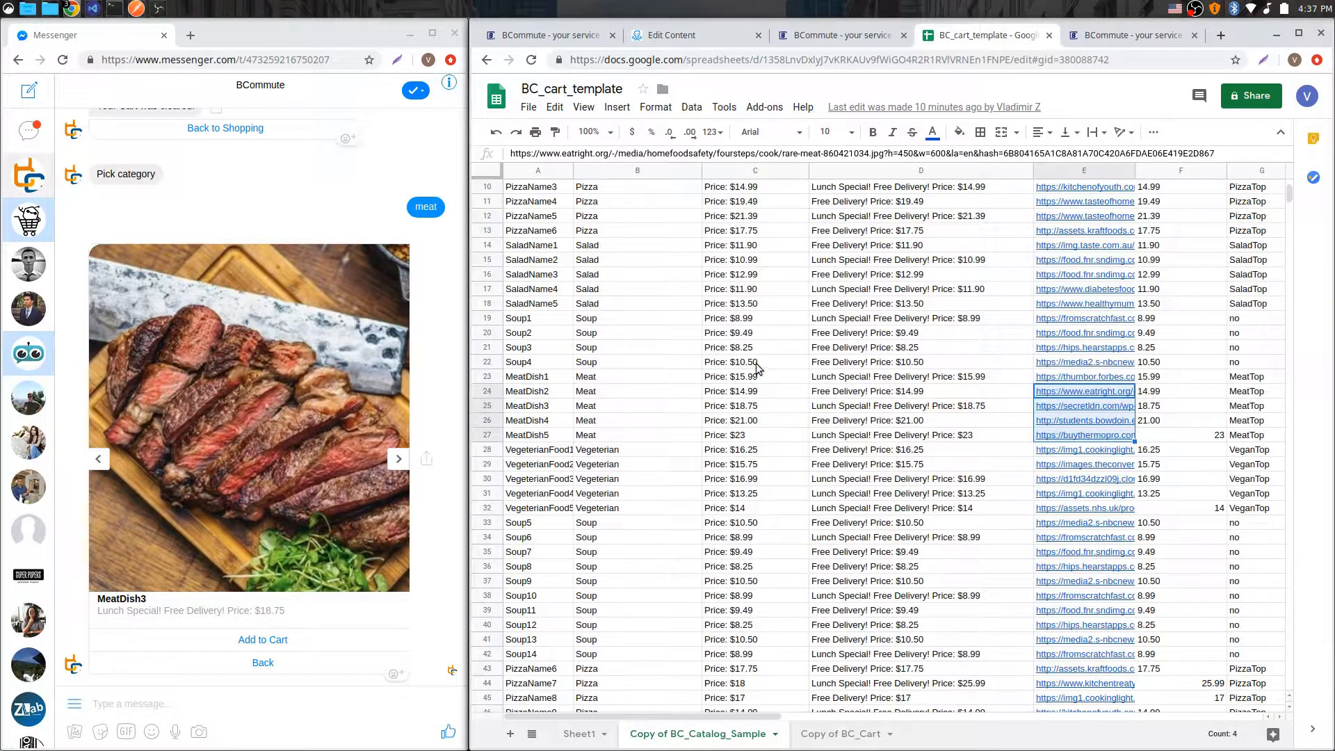
scroll(772, 328, up, 3)
scroll(778, 306, down, 3)
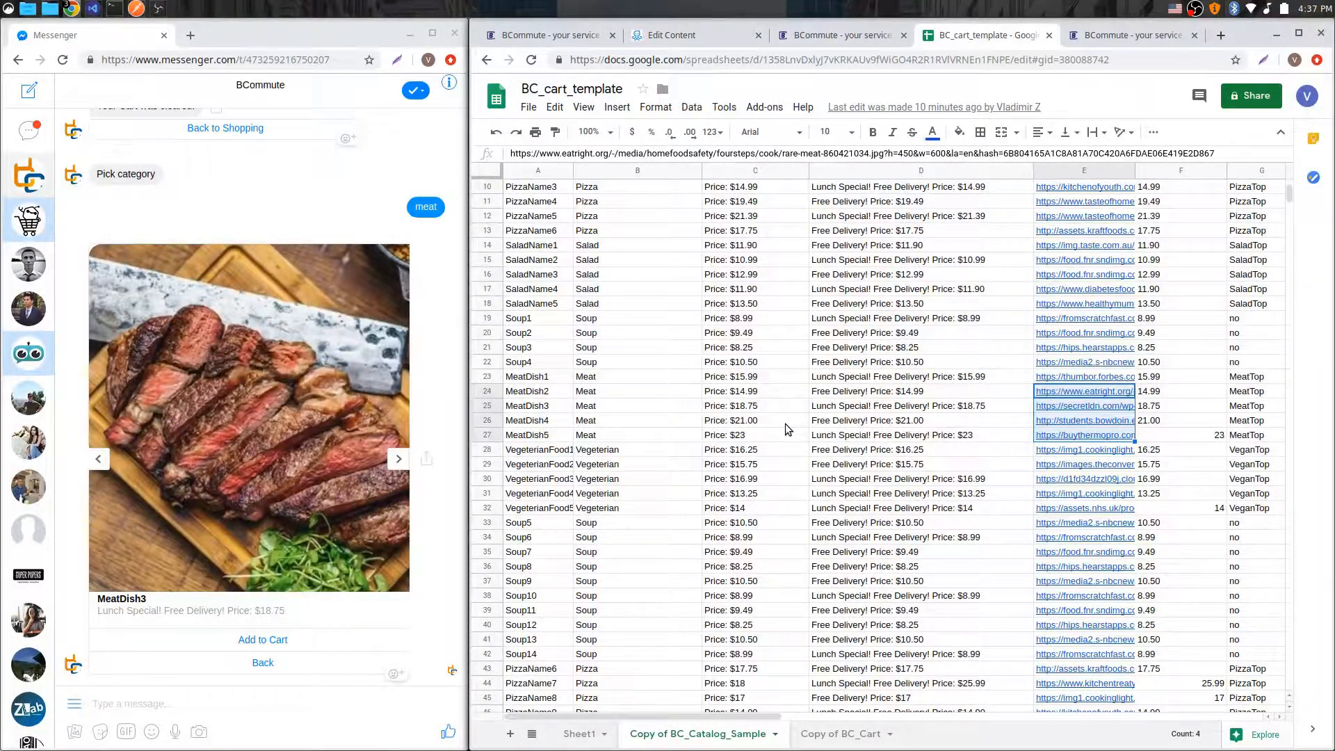
drag(746, 202, 758, 568)
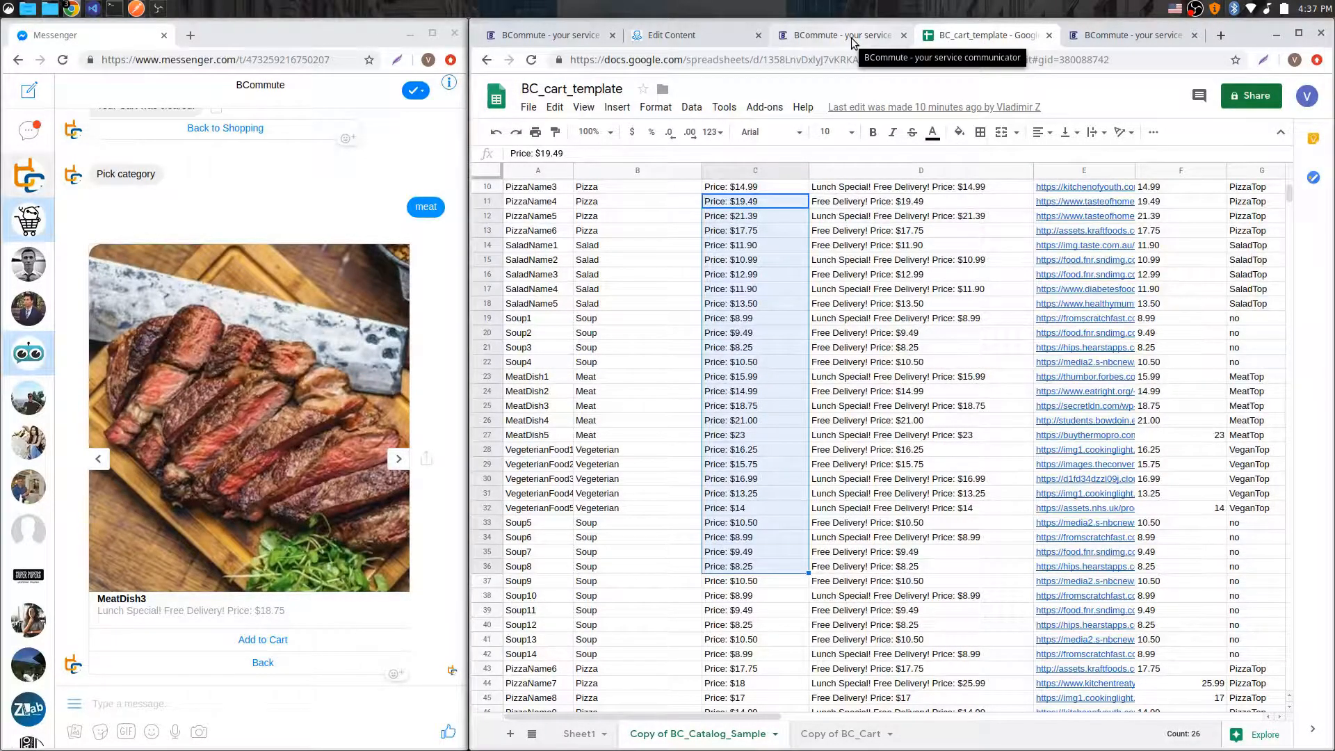
click(829, 46)
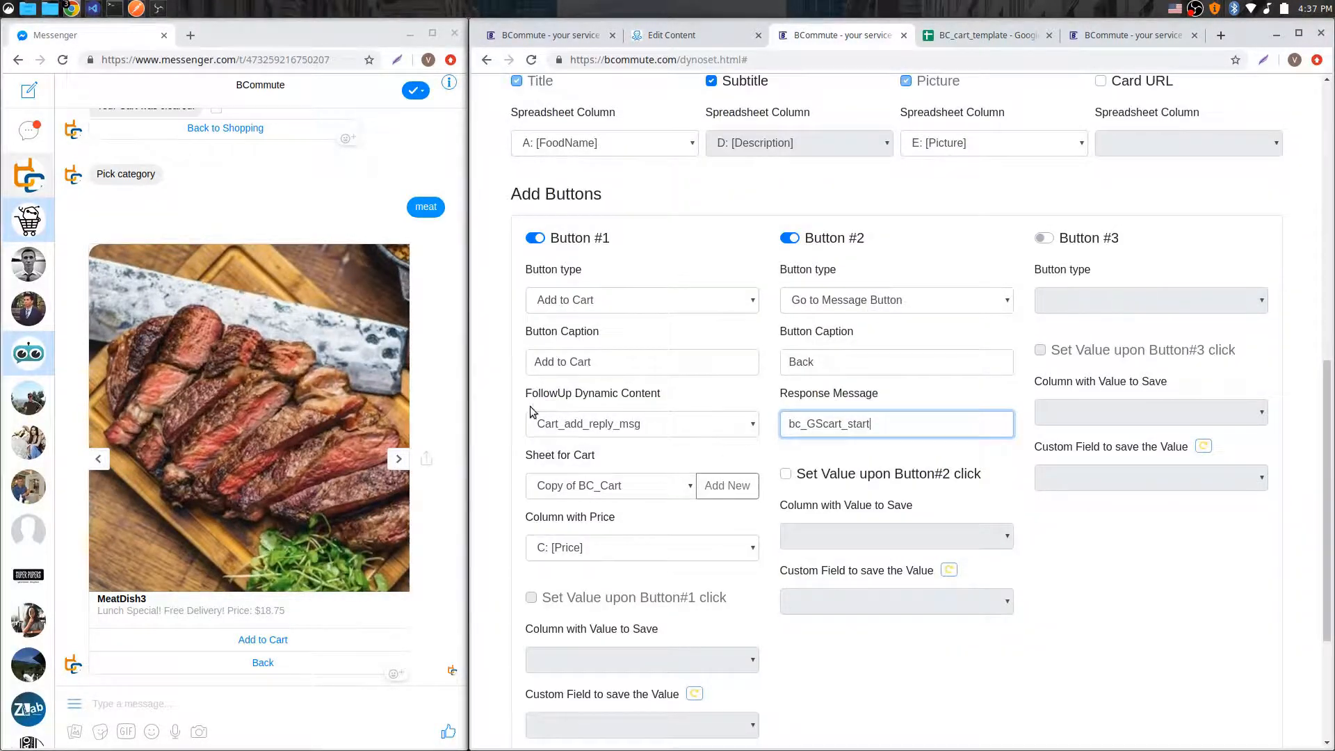
drag(525, 395, 674, 396)
click(674, 397)
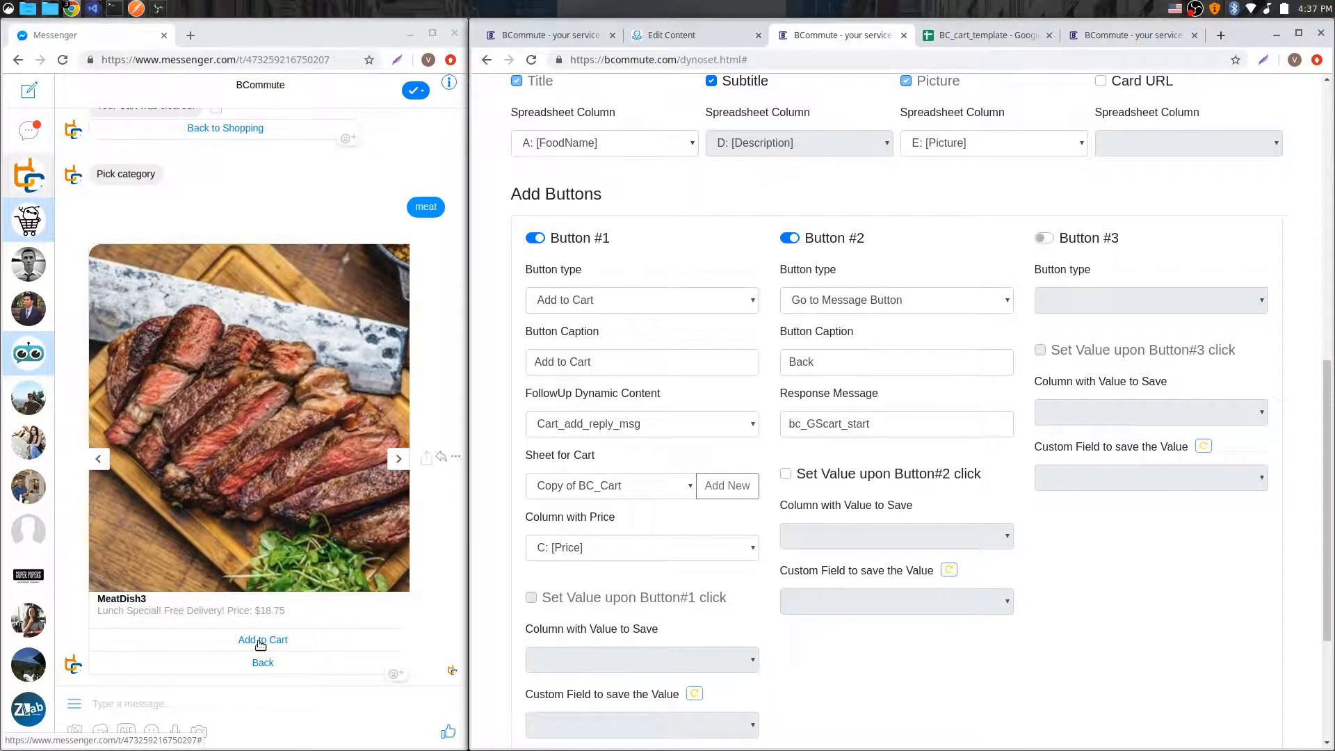
scroll(709, 443, up, 9)
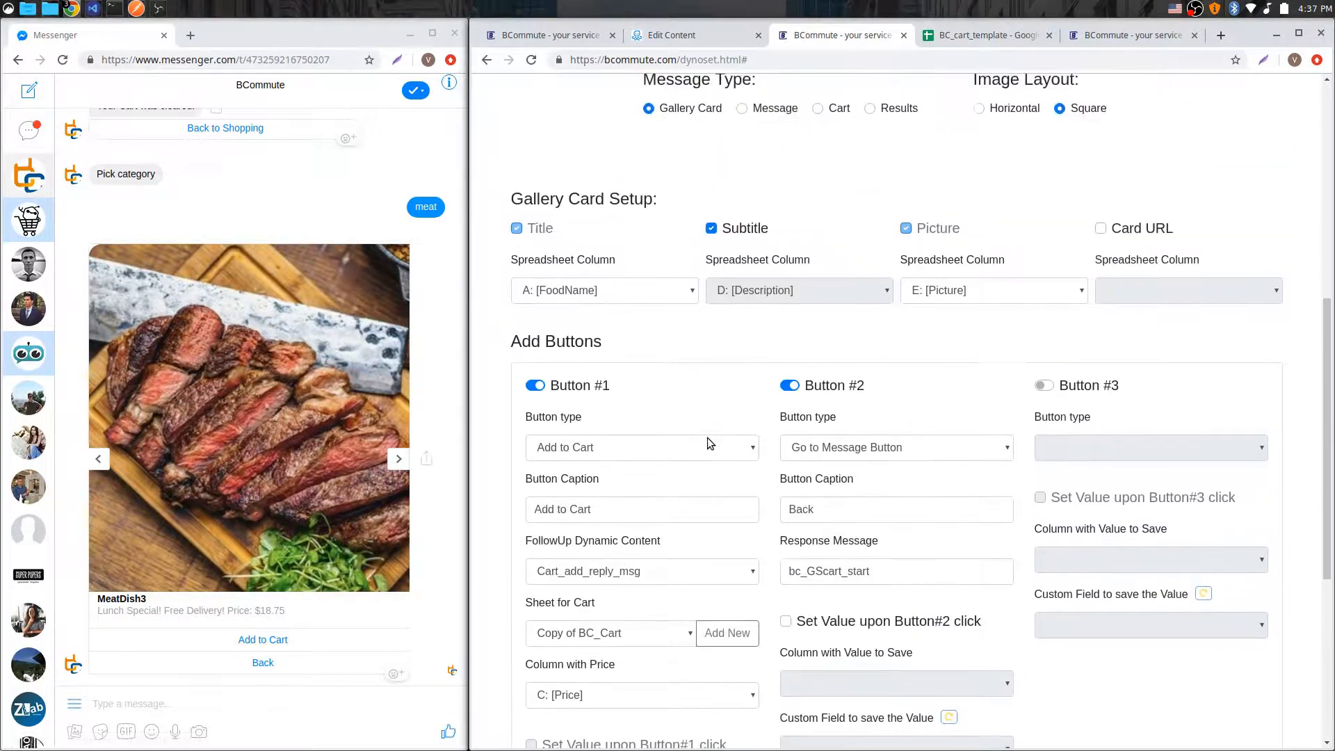
scroll(710, 443, up, 1)
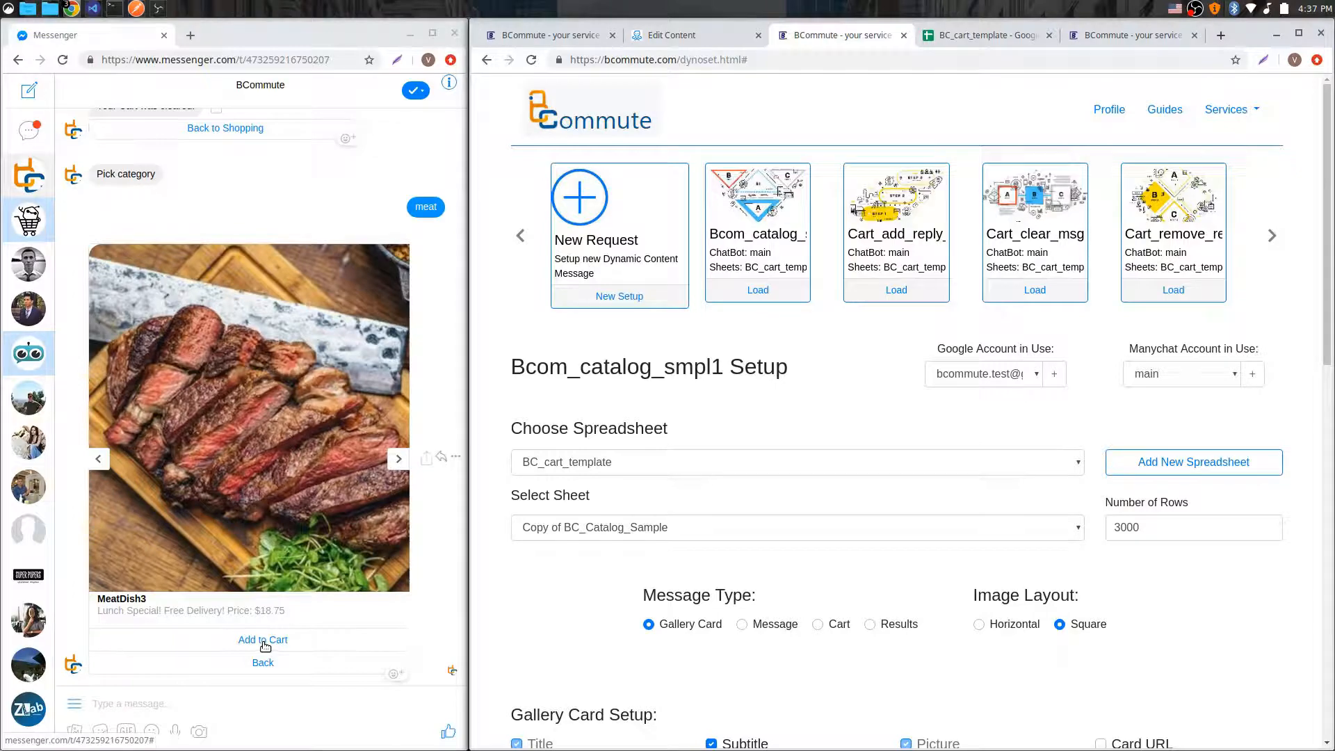
Step: Add MeatDish3 to the cart from Messenger and review the new cart rows in the Copy of BC_Cart sheet
click(265, 646)
click(987, 34)
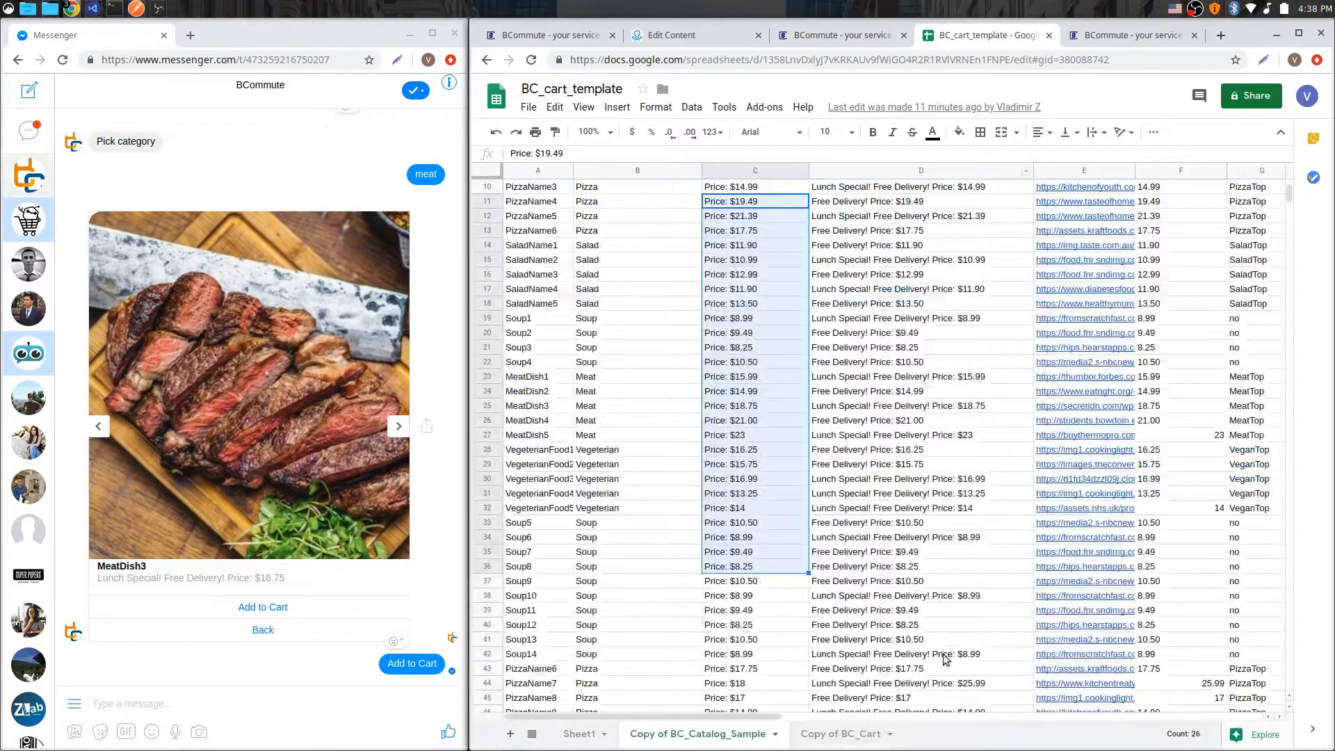
click(852, 734)
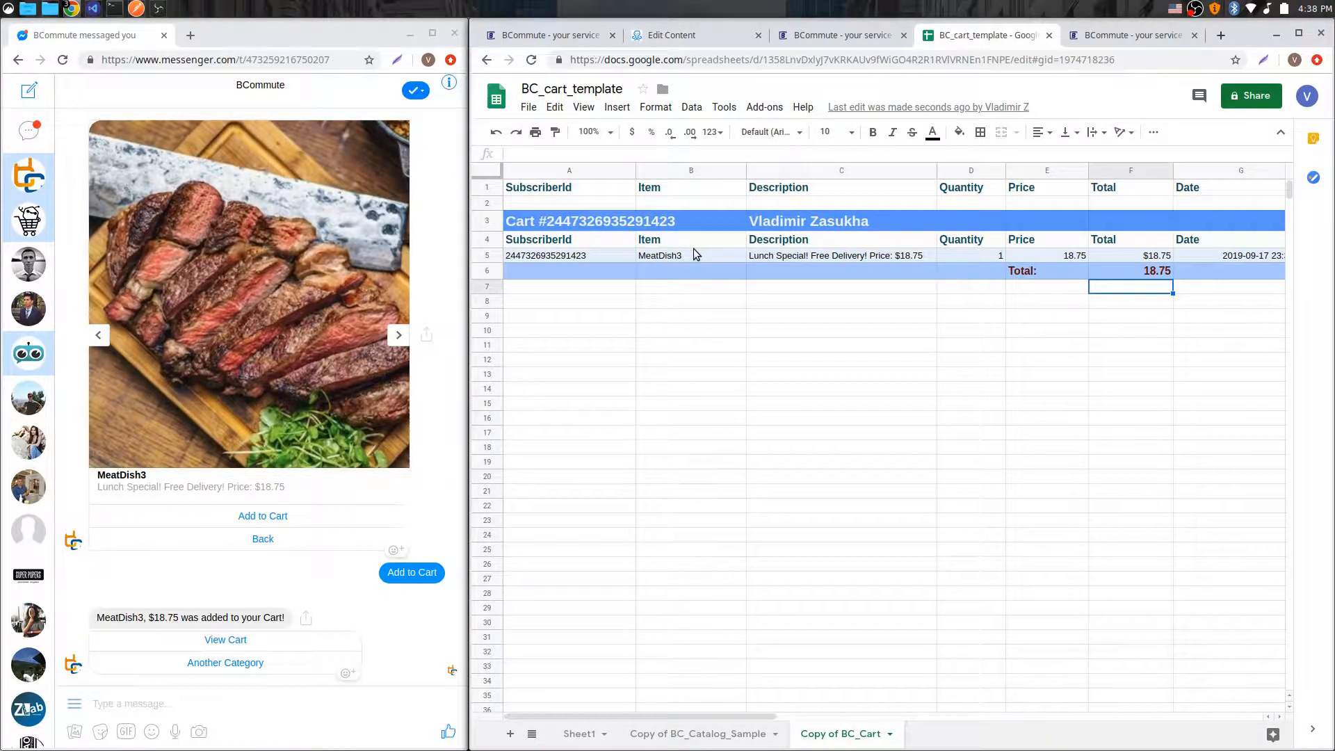
drag(707, 724, 793, 720)
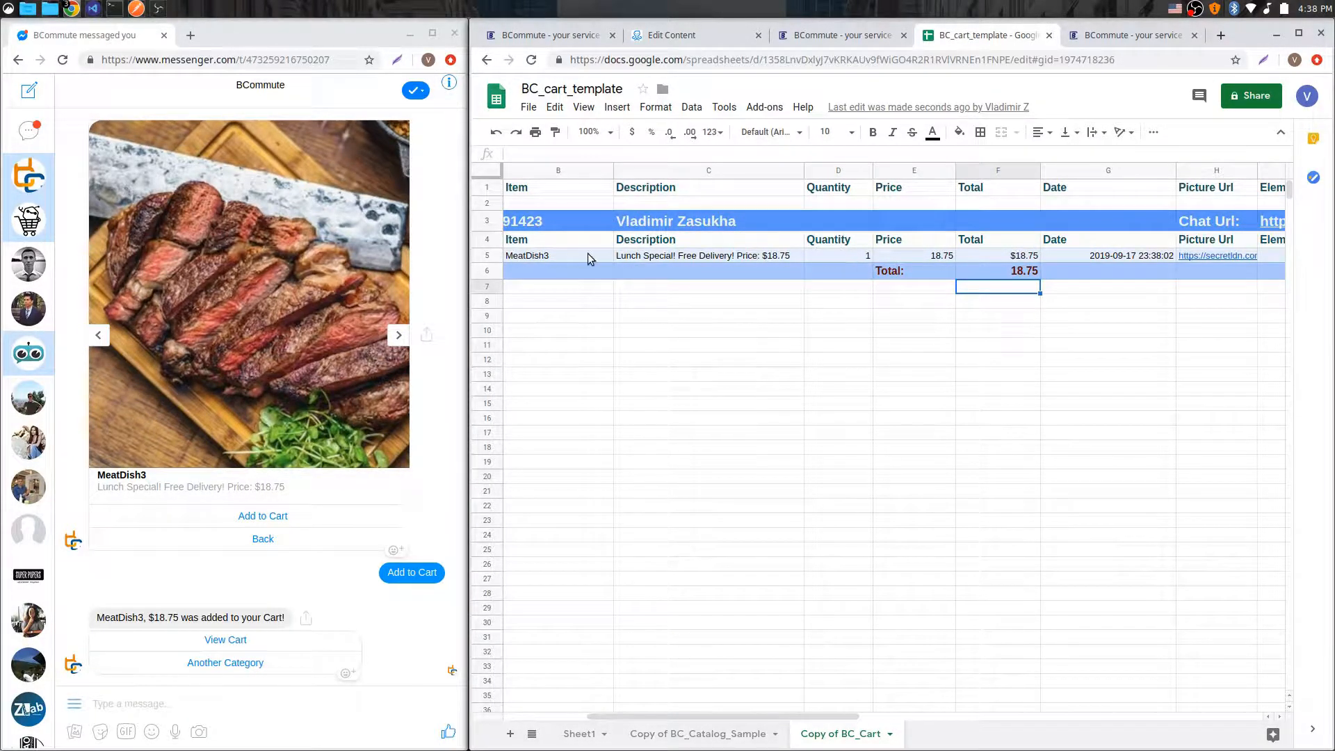
drag(777, 718, 859, 719)
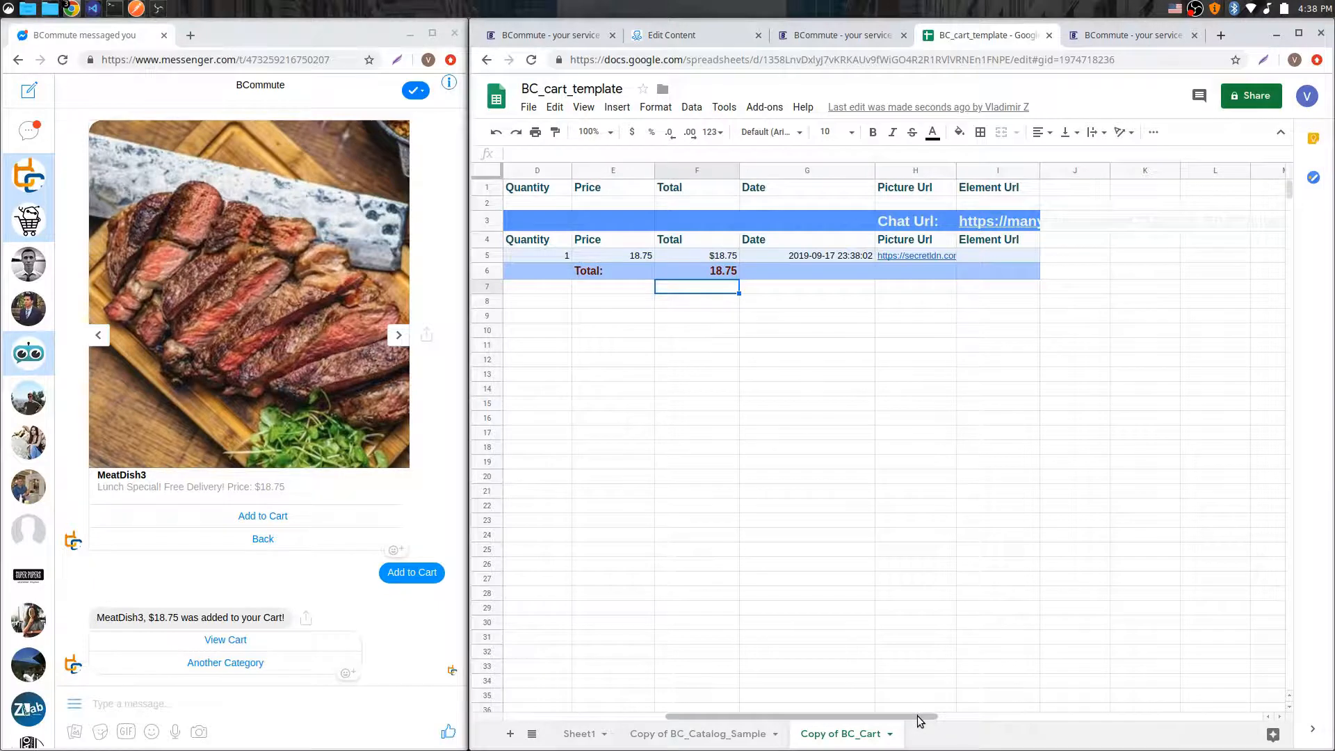
drag(913, 716, 752, 716)
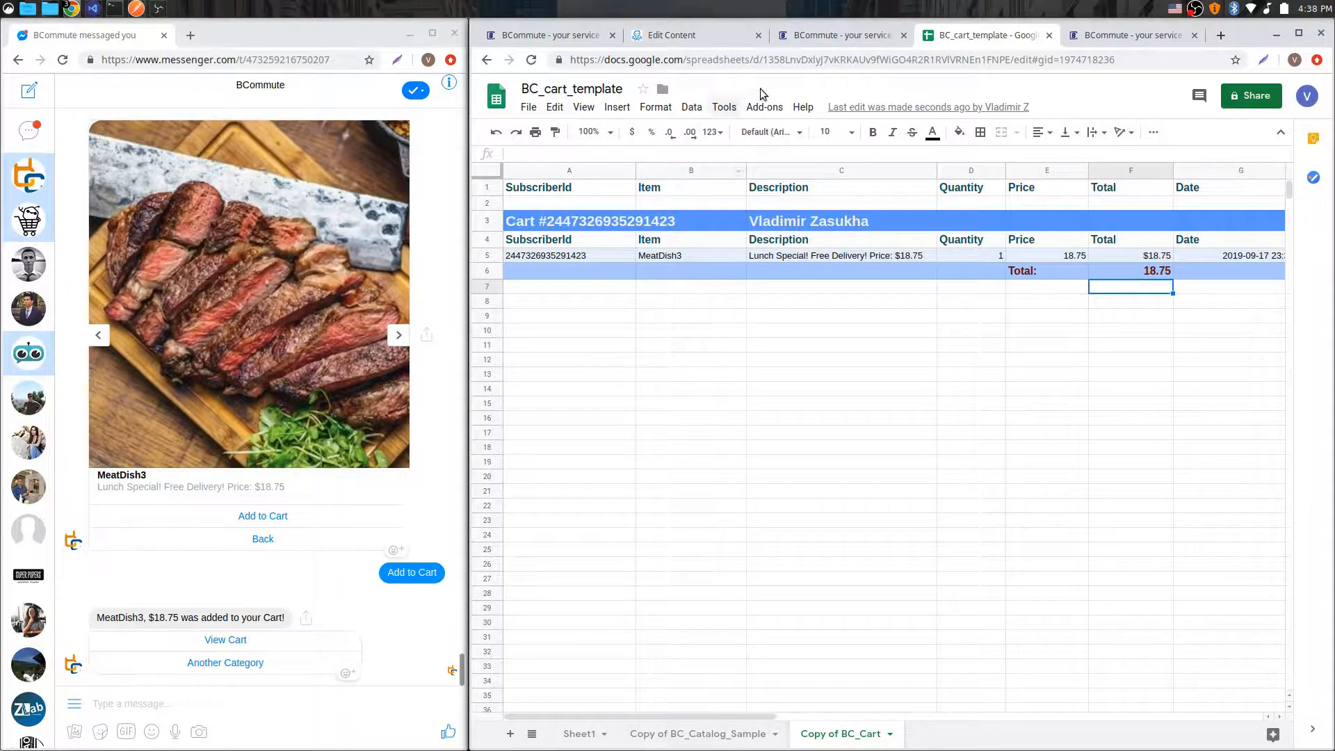
Step: Review Button #1's follow-up dynamic content options against the add-to-cart reply shown in Messenger
click(819, 41)
scroll(745, 473, down, 8)
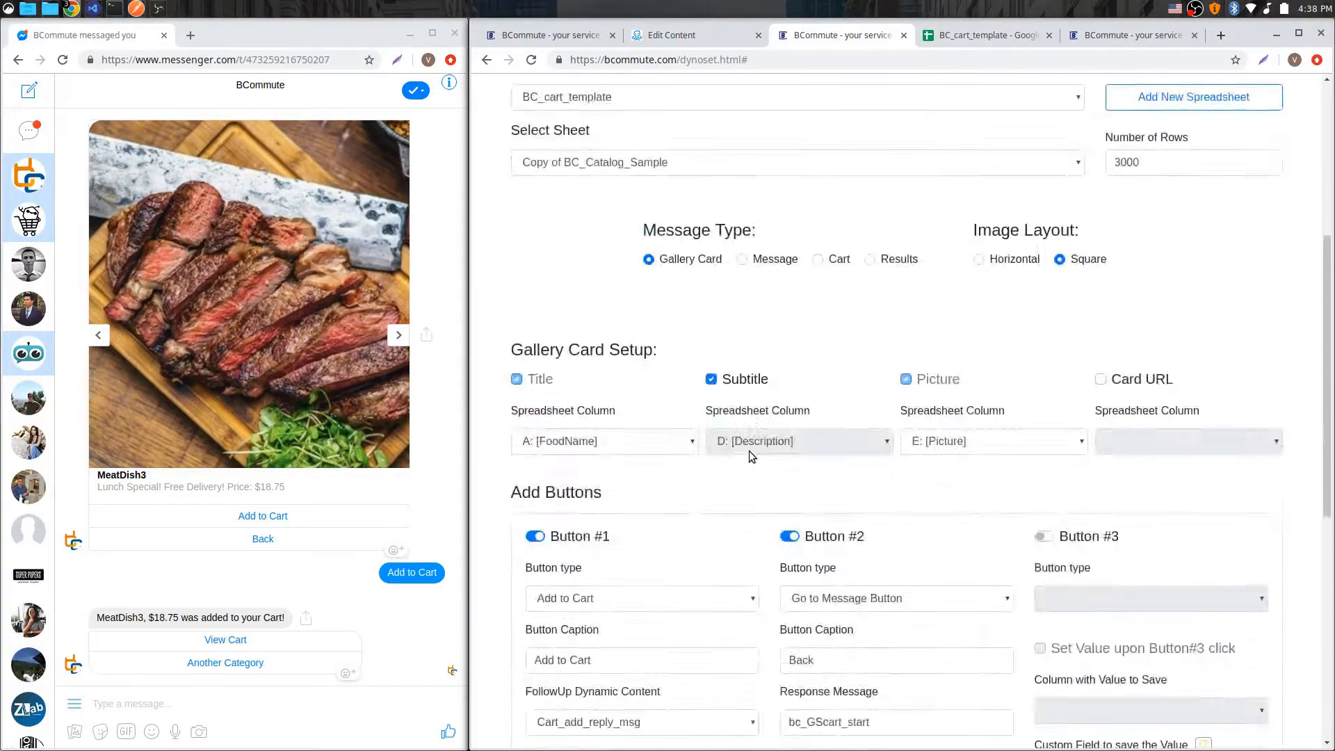
scroll(753, 453, down, 2)
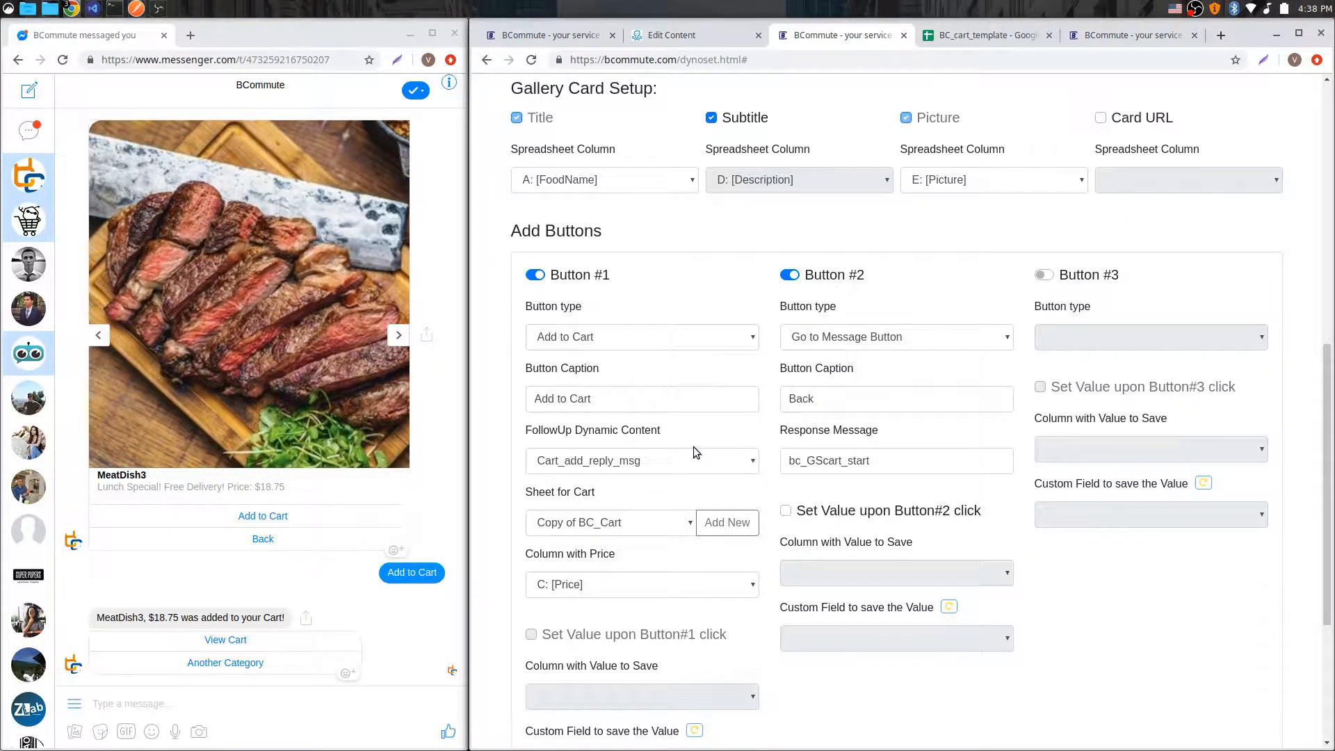
scroll(930, 287, up, 7)
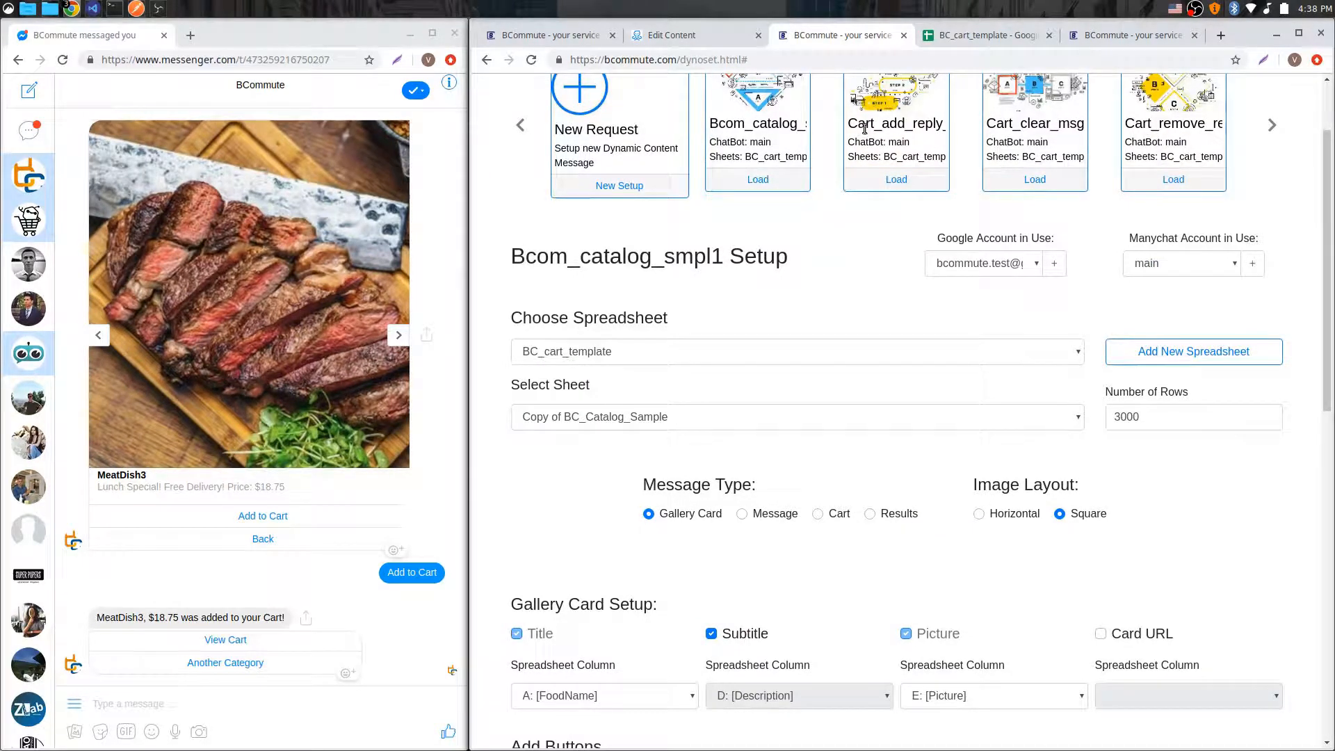
scroll(912, 224, down, 8)
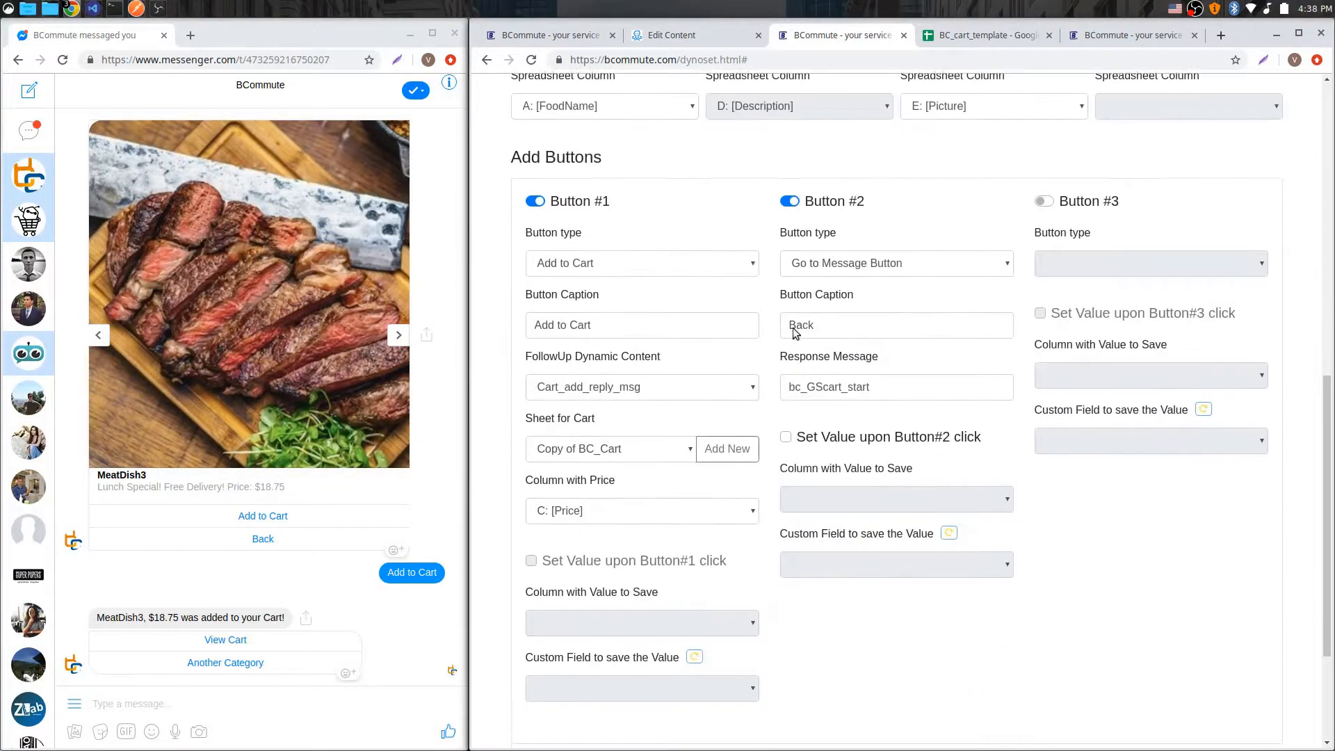
click(706, 391)
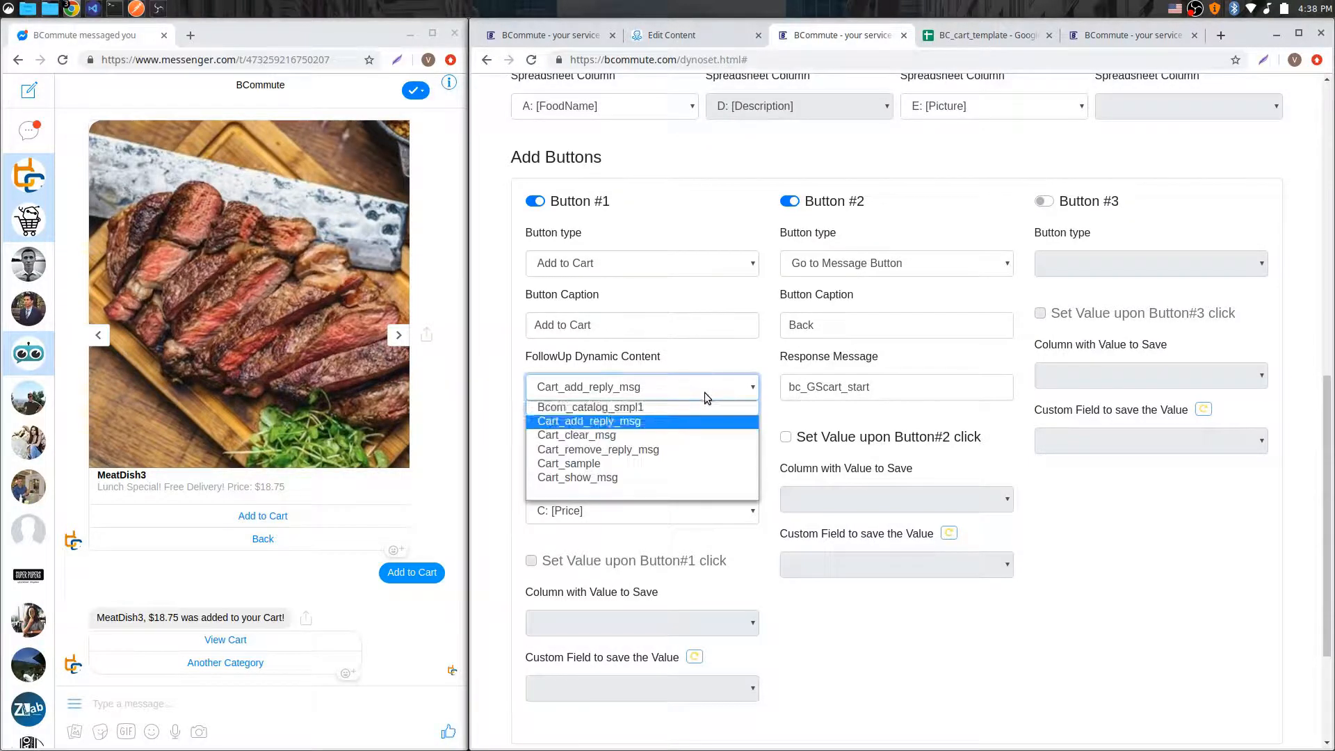
click(640, 419)
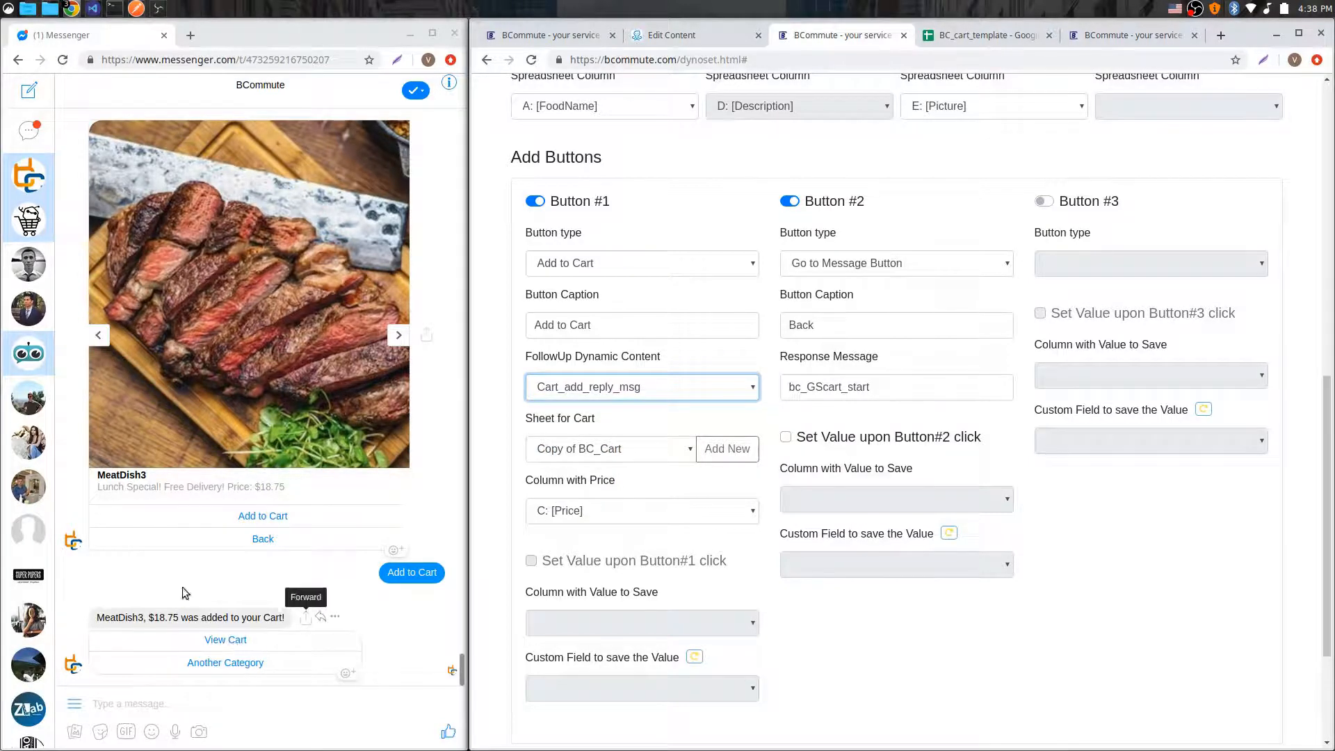
click(269, 615)
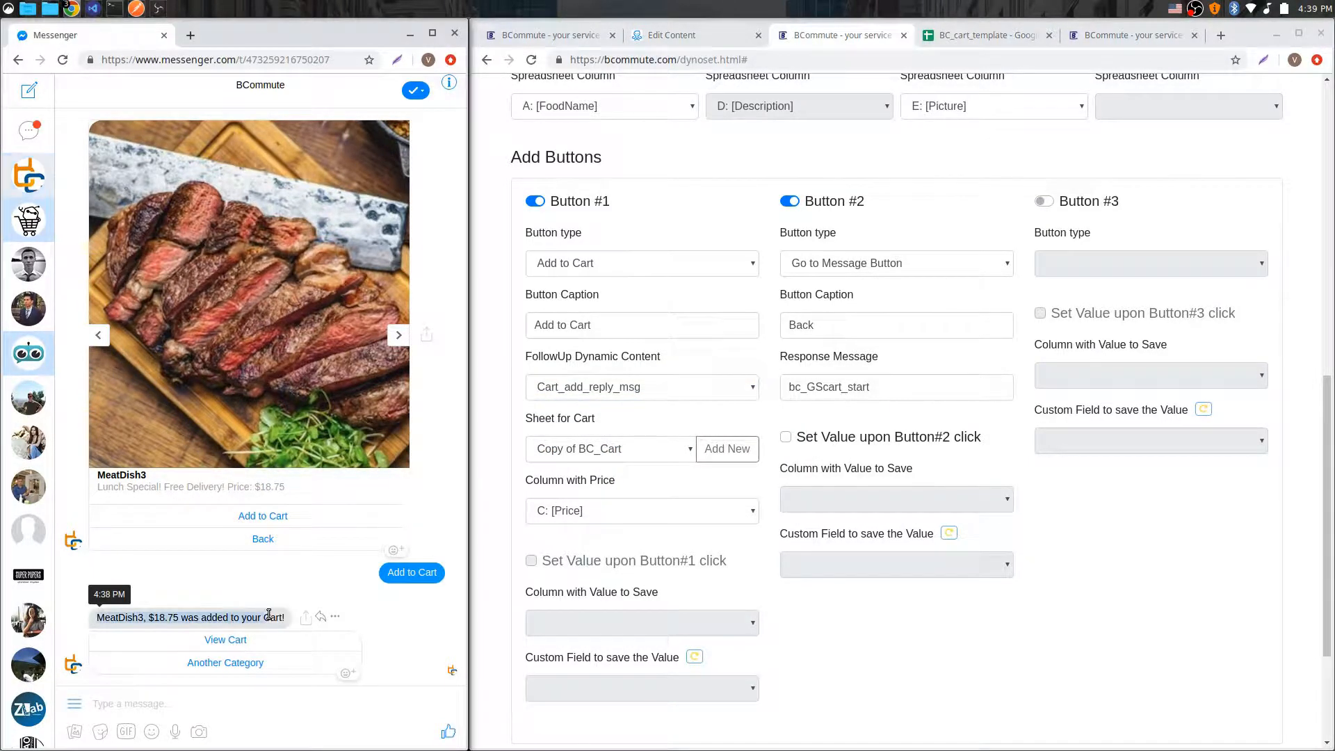
click(110, 617)
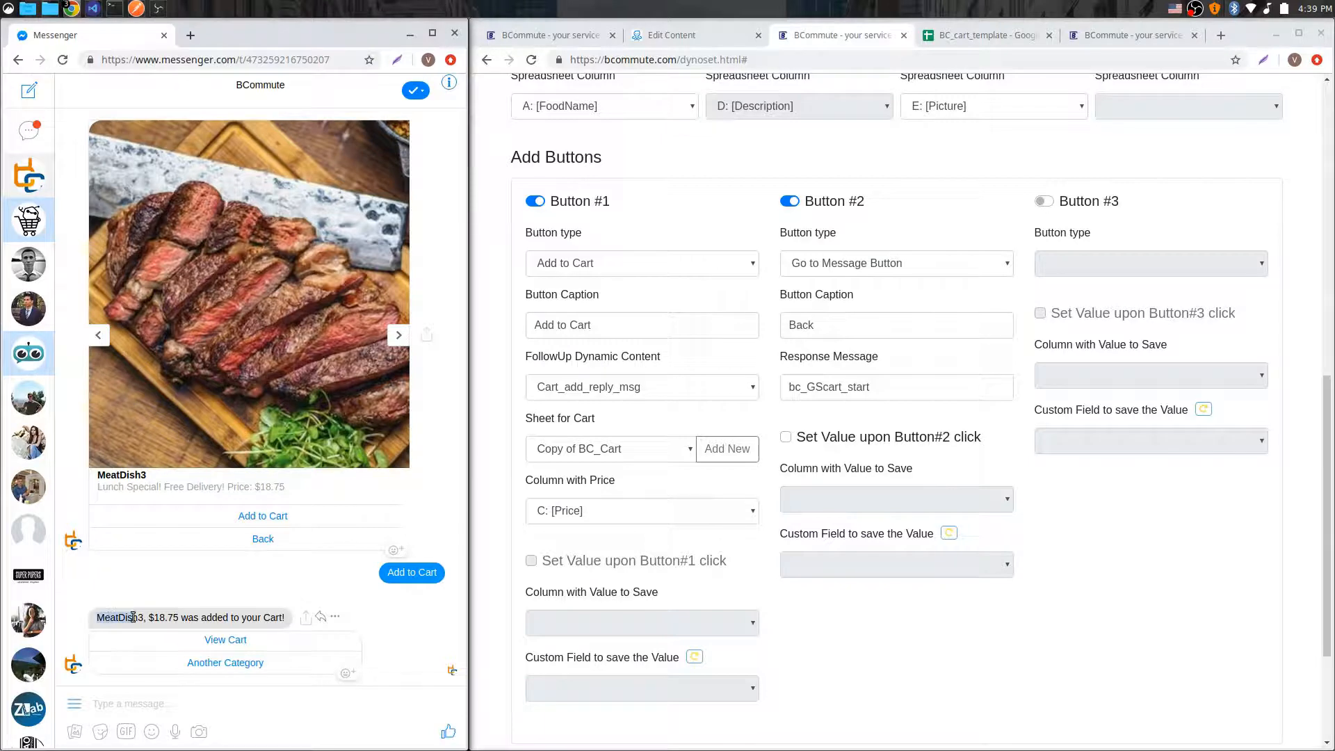
drag(149, 617, 284, 618)
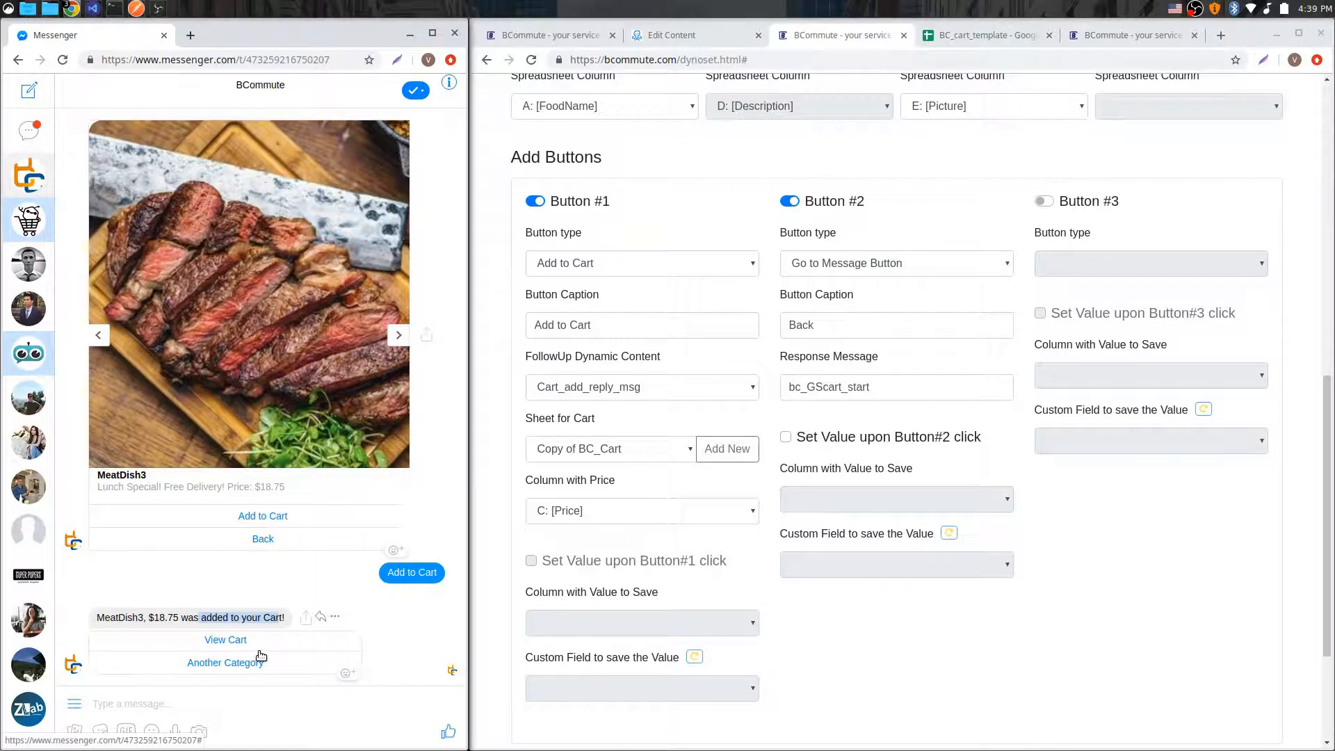
Step: Add MeatDish3 to the cart a second time and browse to the next meat gallery card
click(980, 39)
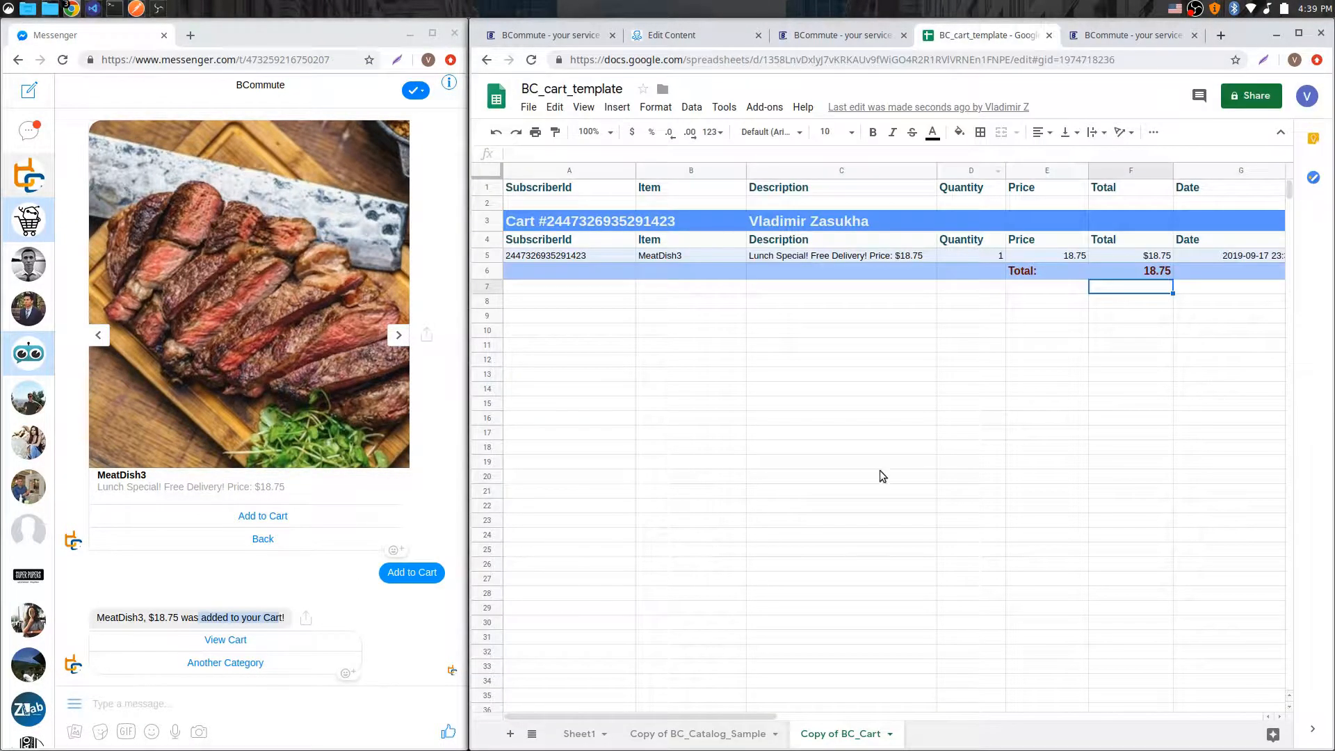
click(269, 517)
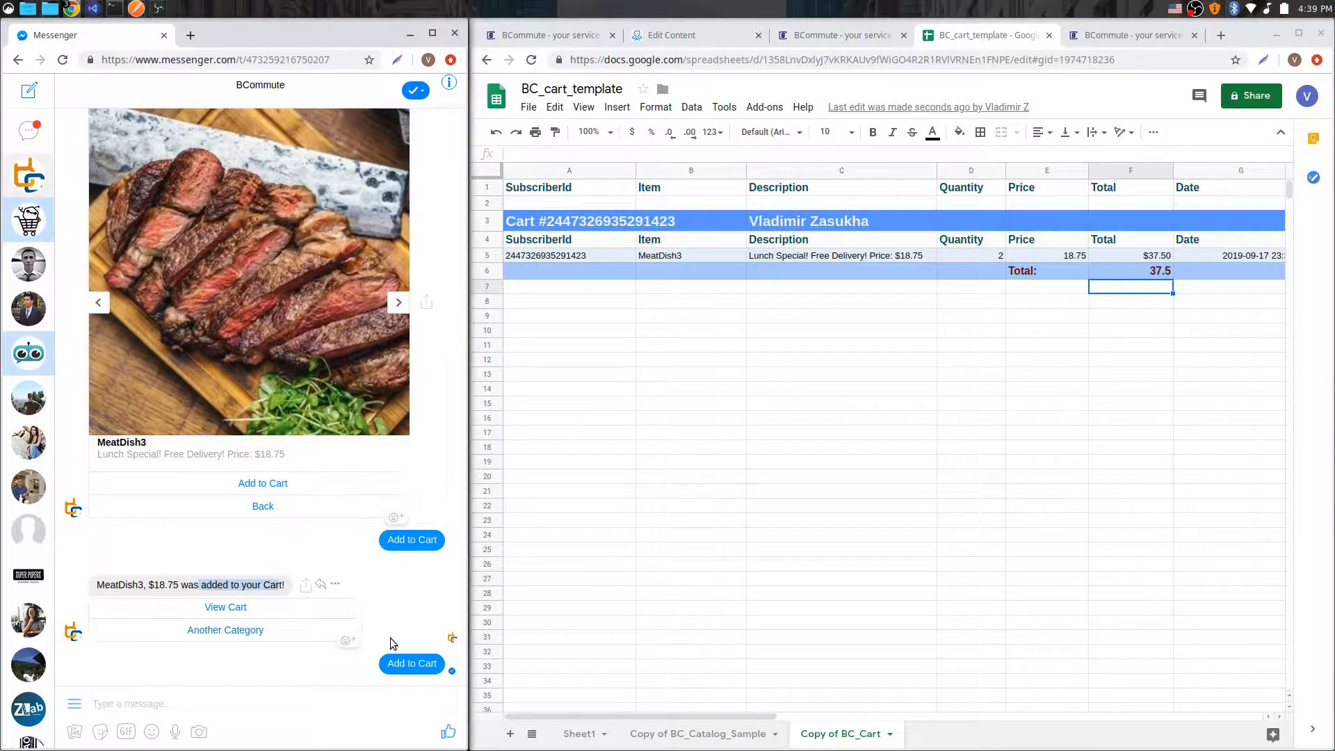
click(400, 212)
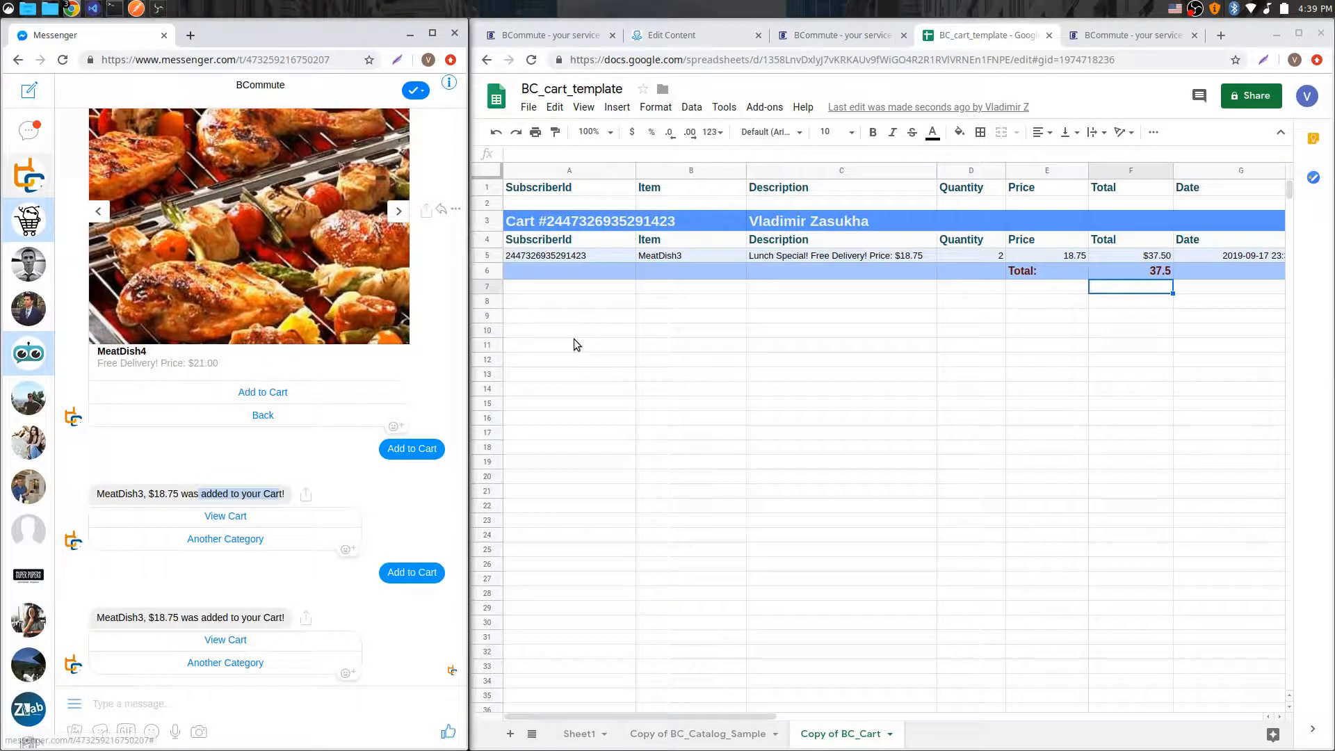
Step: Browse the meat gallery back and forth and add MeatDish4 to the cart from Messenger
click(98, 211)
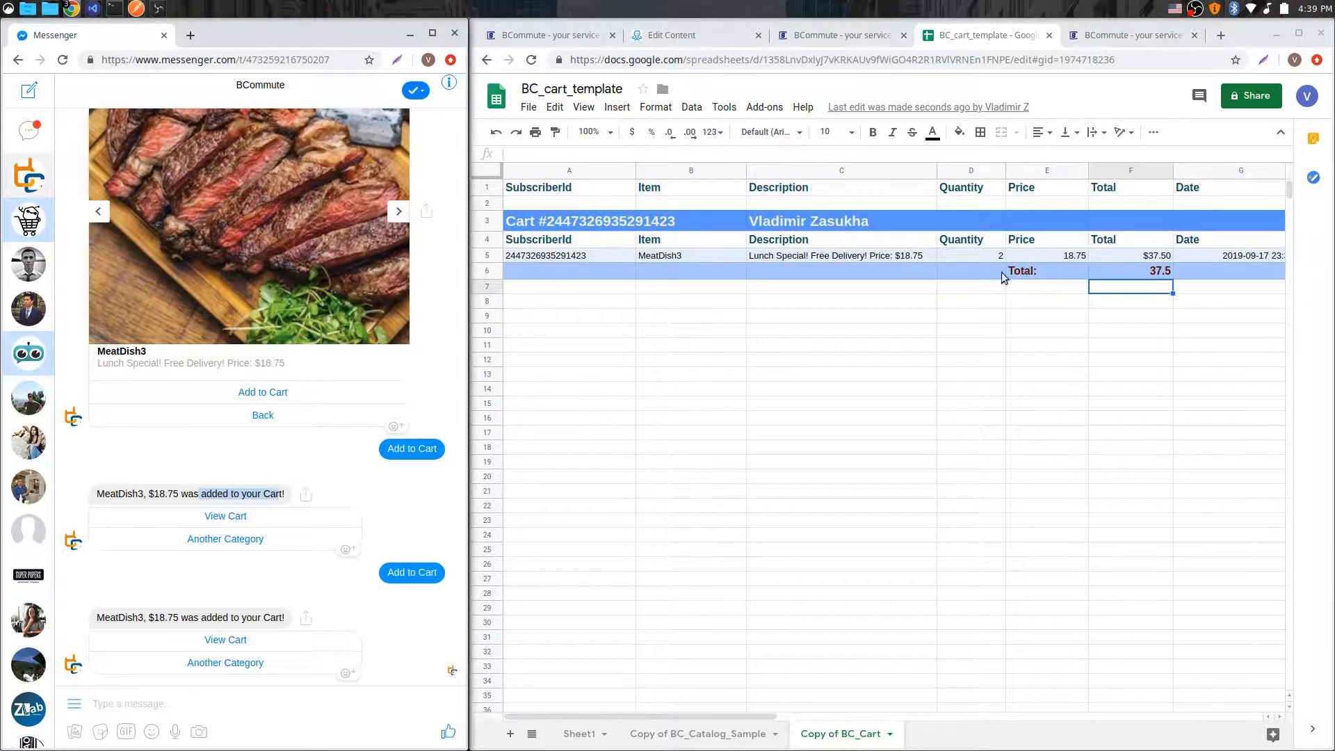
click(399, 210)
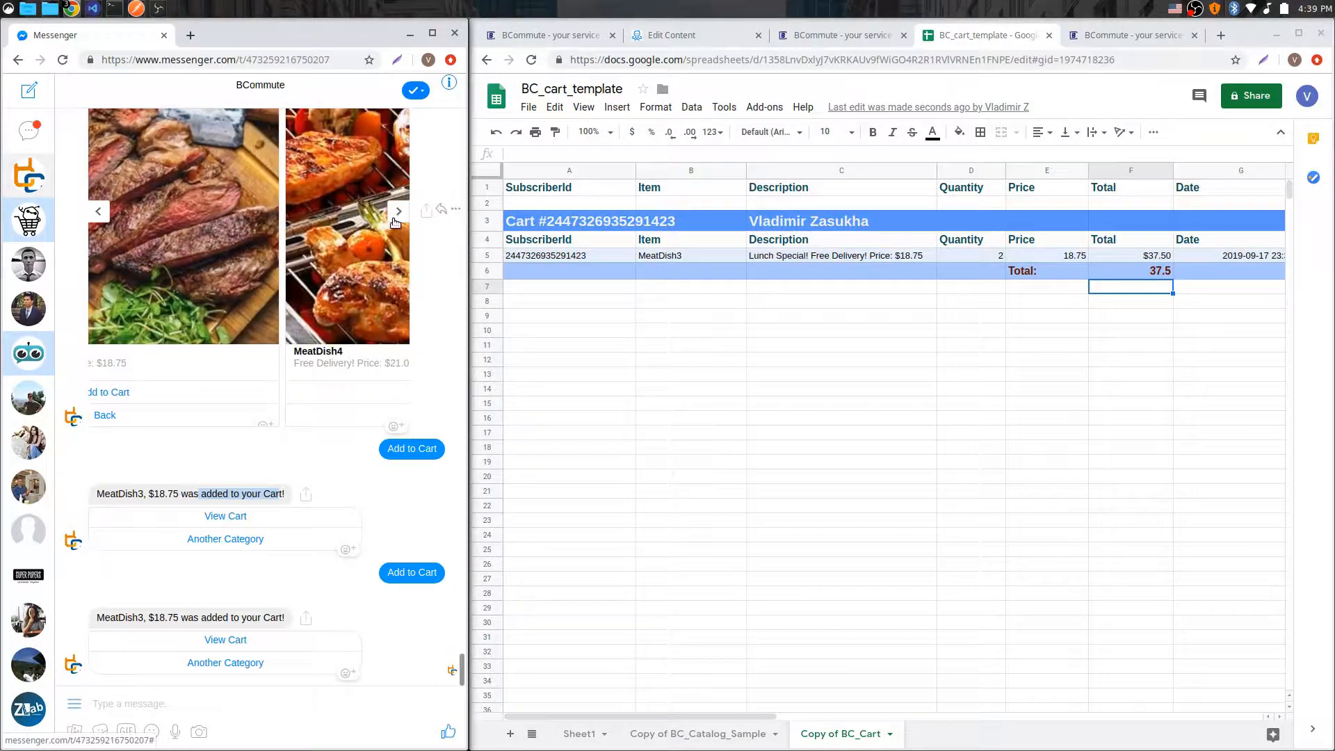
click(256, 393)
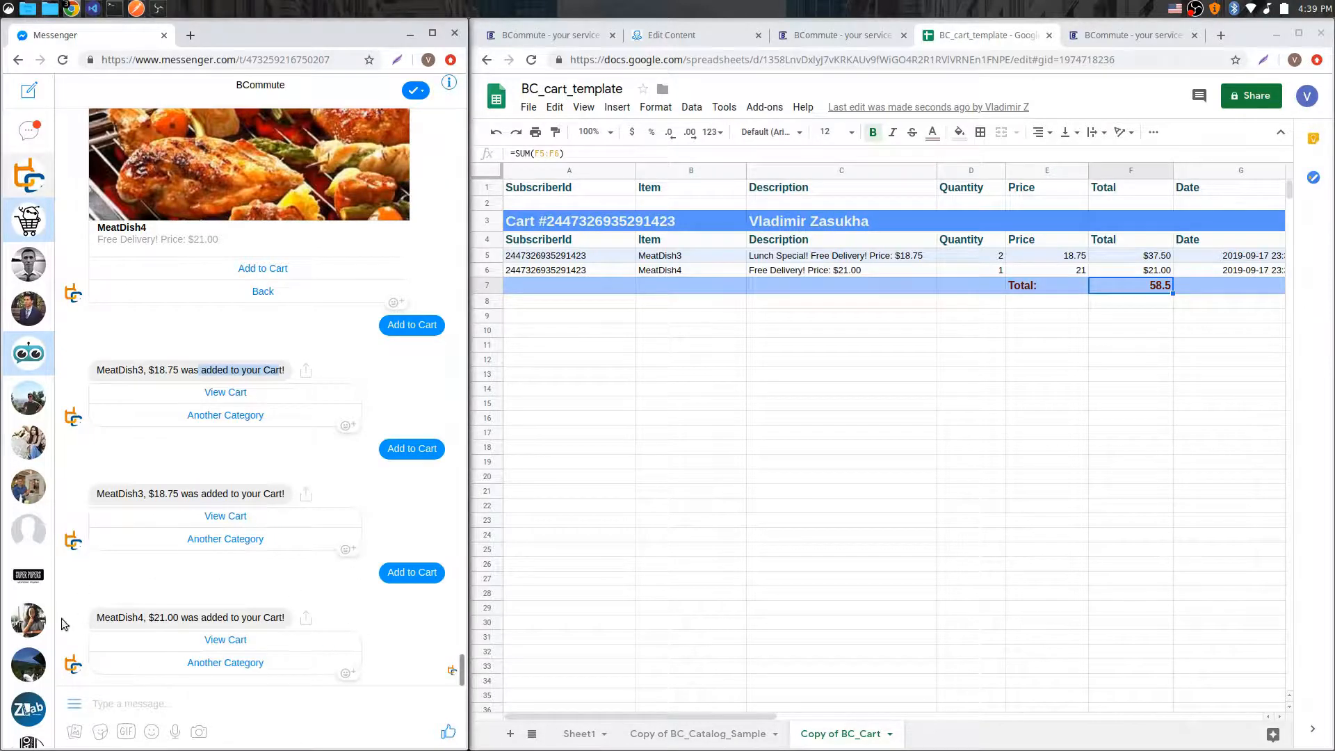
Step: Load the Cart_add_reply_msg setup and examine its text message template with the item and price placeholders
click(831, 35)
scroll(834, 351, up, 10)
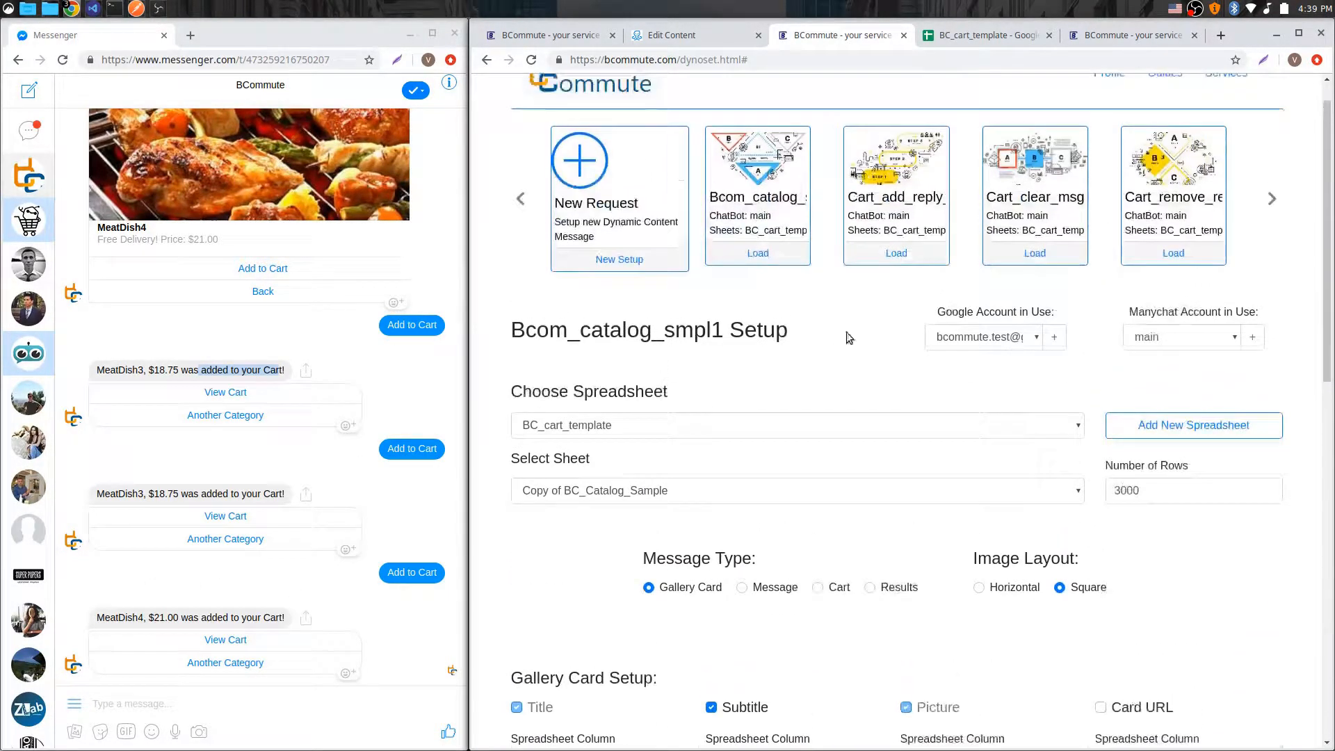
click(896, 254)
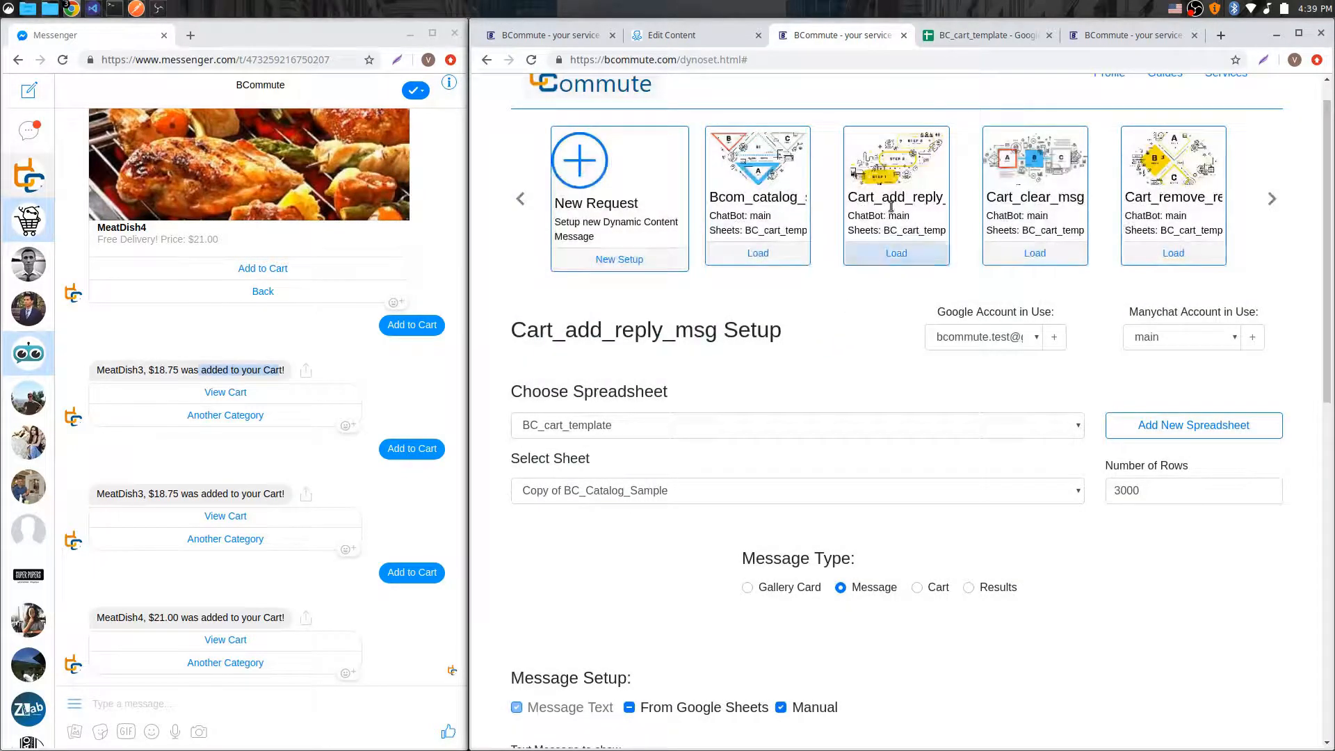
scroll(1025, 629, down, 5)
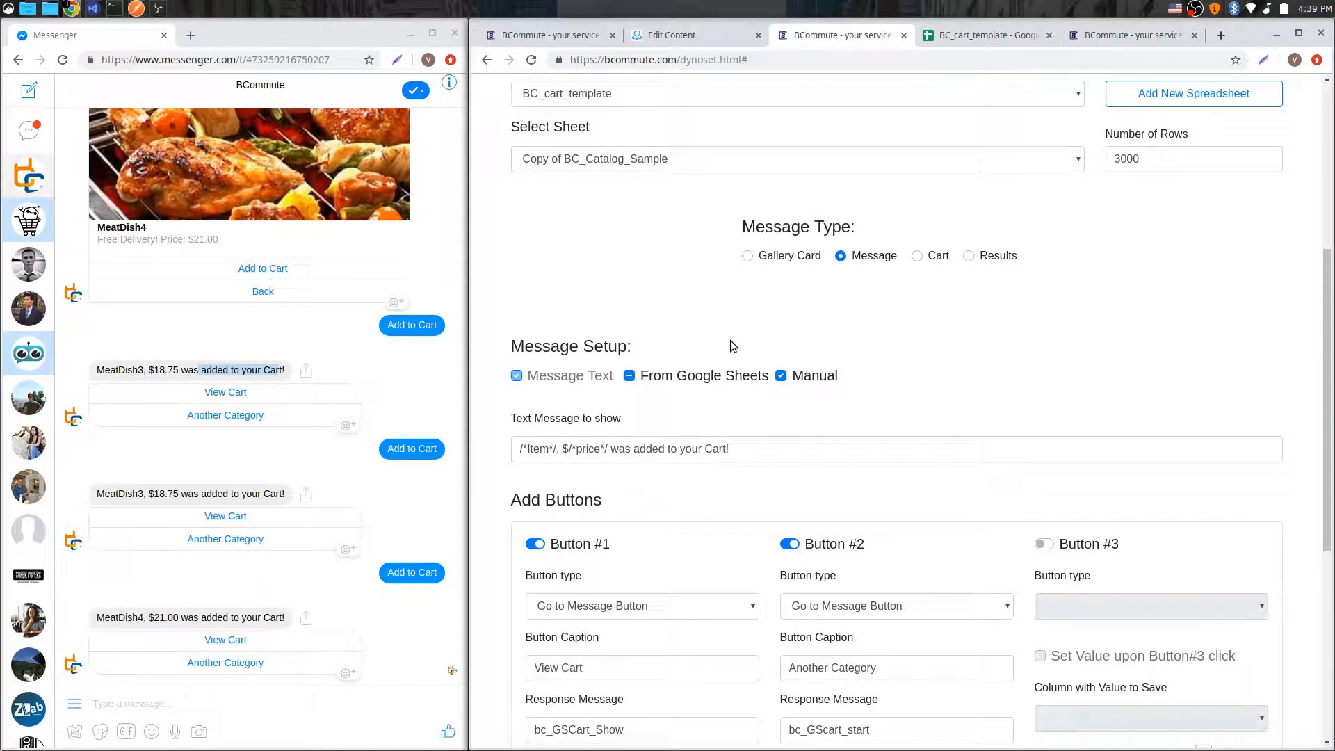
drag(773, 449, 583, 448)
click(801, 450)
drag(776, 456, 516, 451)
click(612, 451)
click(610, 449)
click(539, 450)
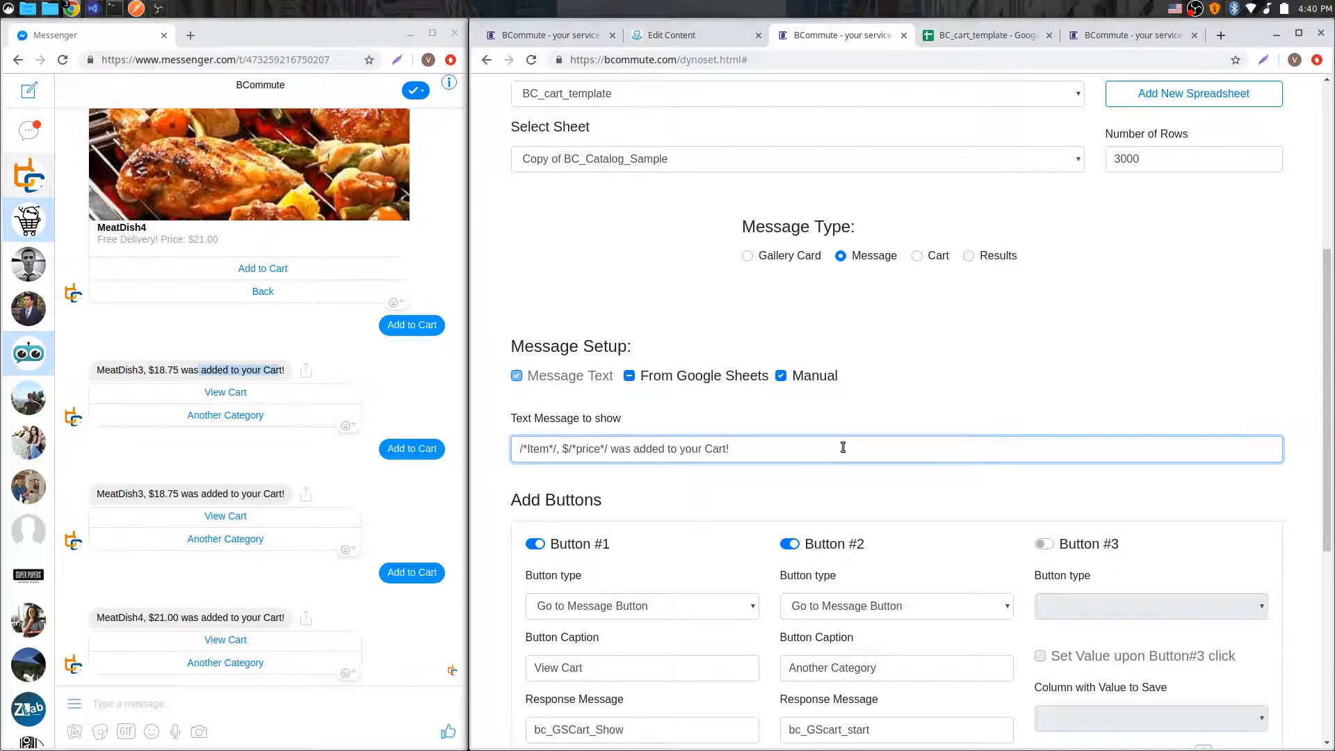
Step: Review the price column of the Copy of BC_Catalog_Sample sheet for the listed dishes
click(977, 35)
click(707, 735)
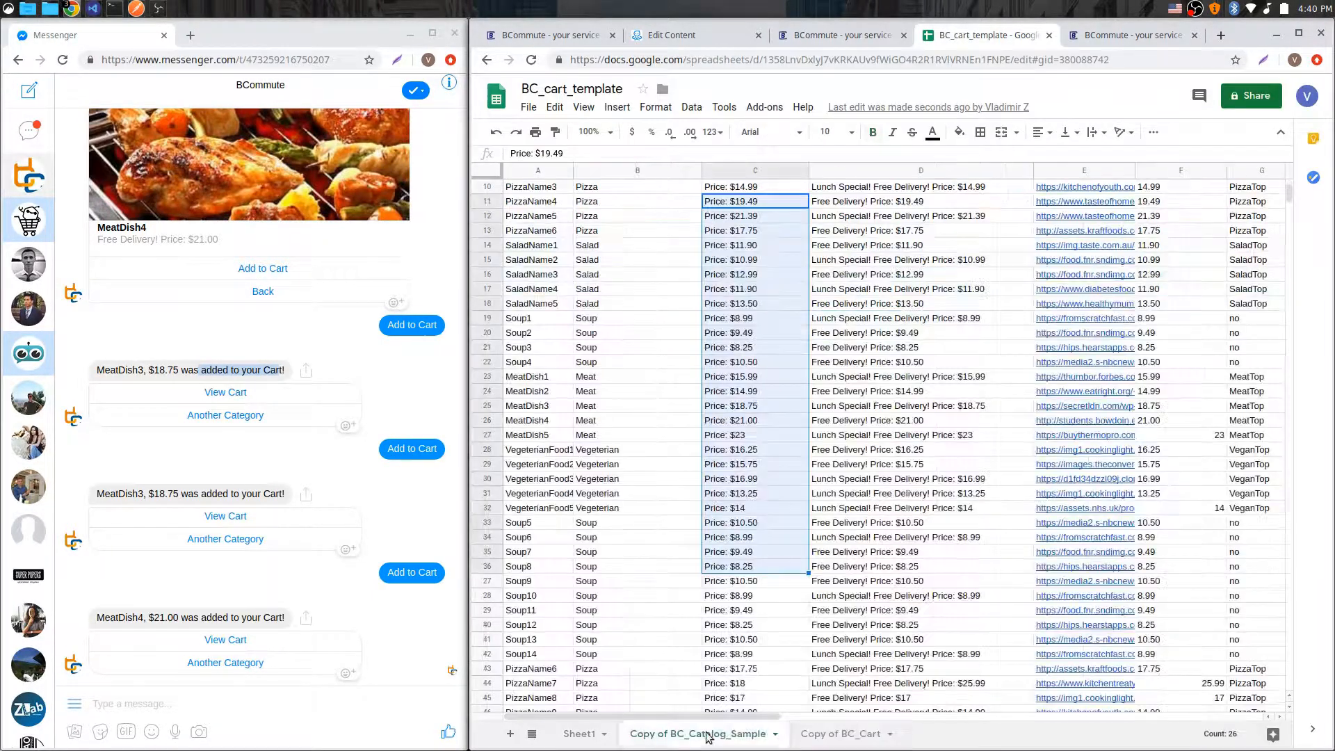
scroll(650, 382, up, 2)
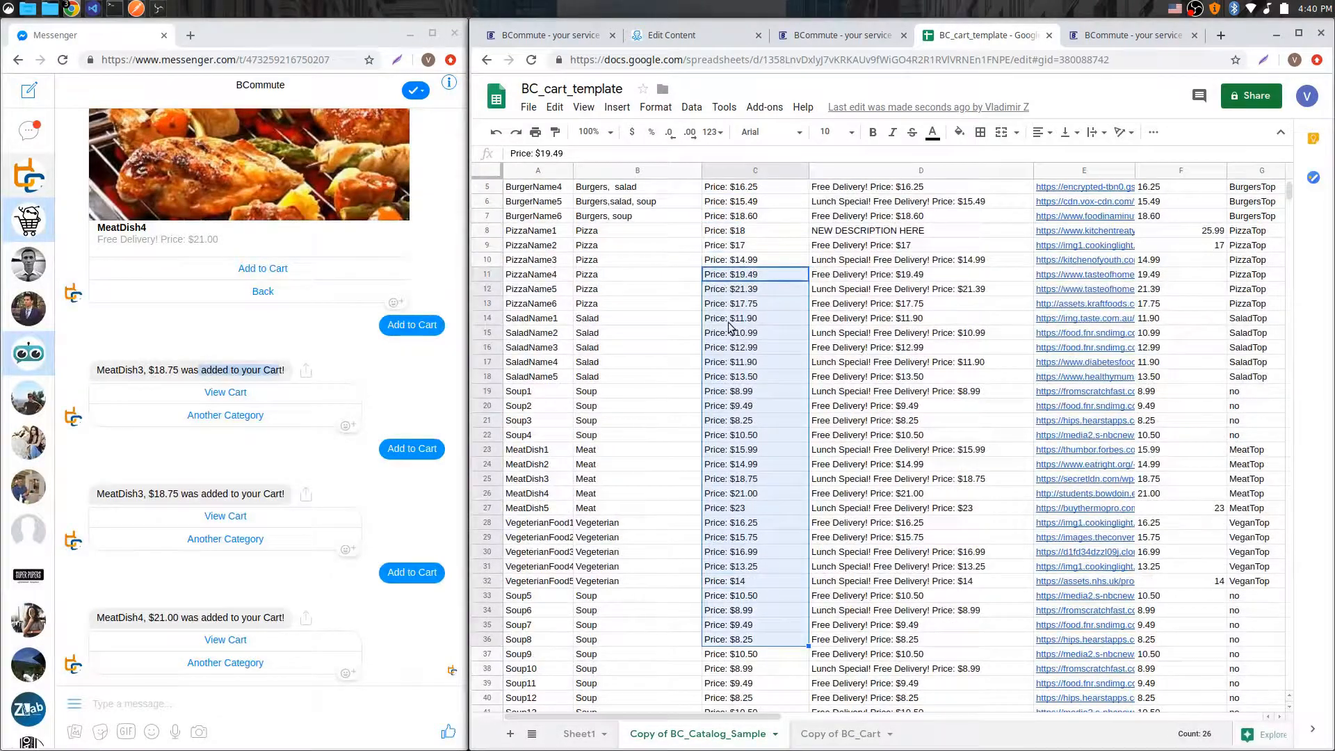
drag(550, 317, 557, 552)
drag(749, 403, 763, 548)
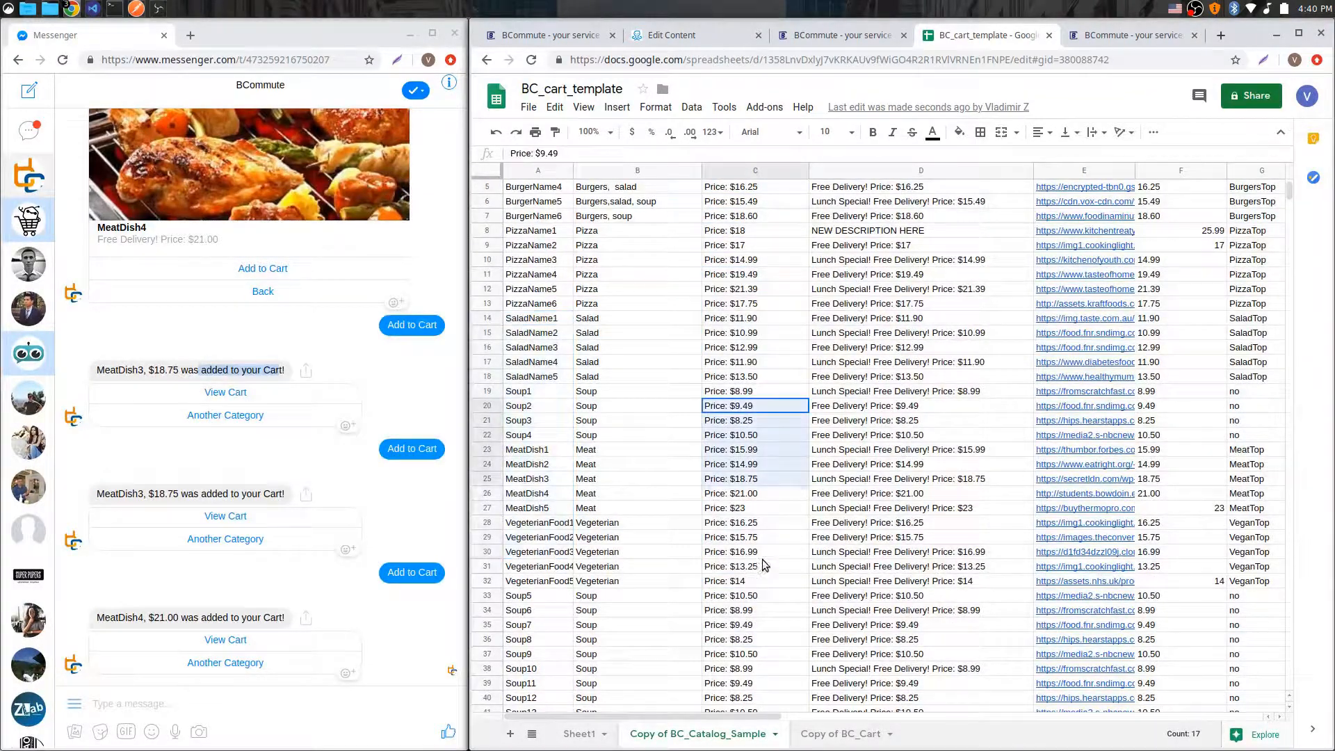
Step: Examine the response messages assigned to Button #1 and Button #2 in the Cart_add_reply_msg setup
click(826, 43)
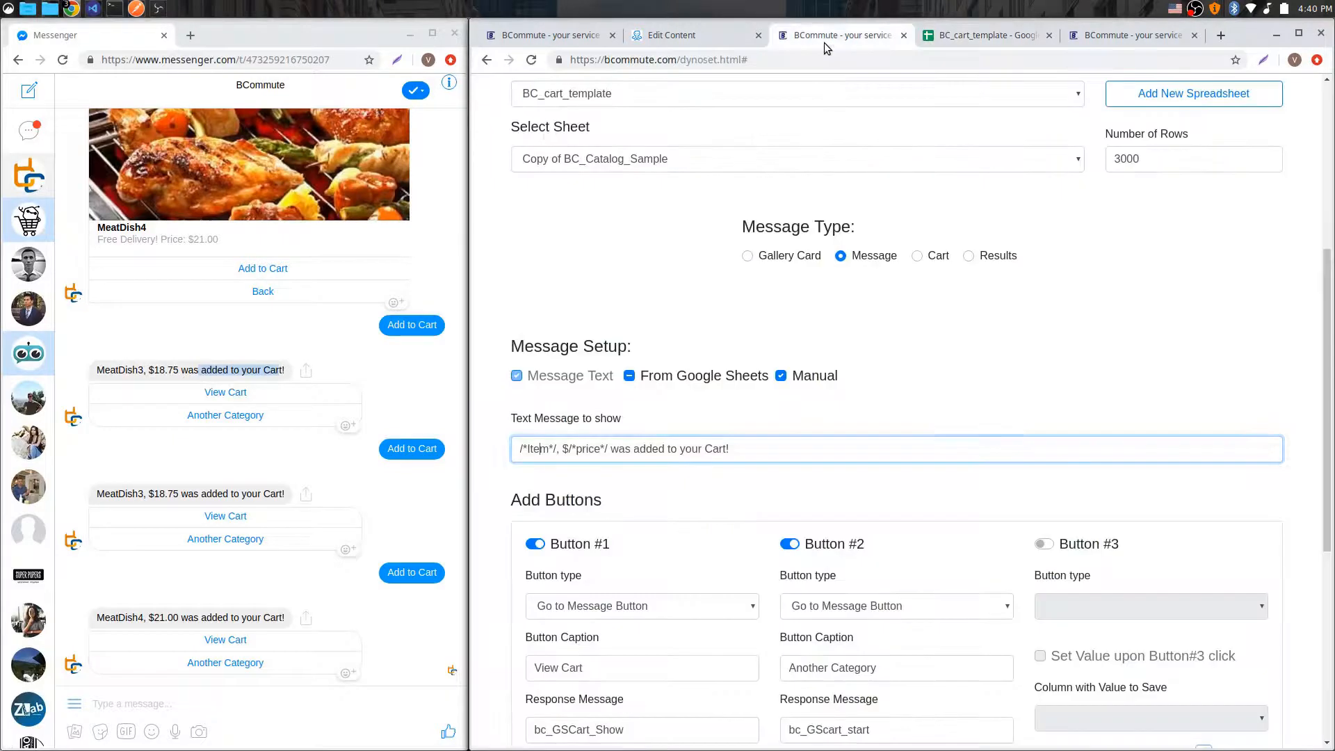
scroll(843, 426, down, 3)
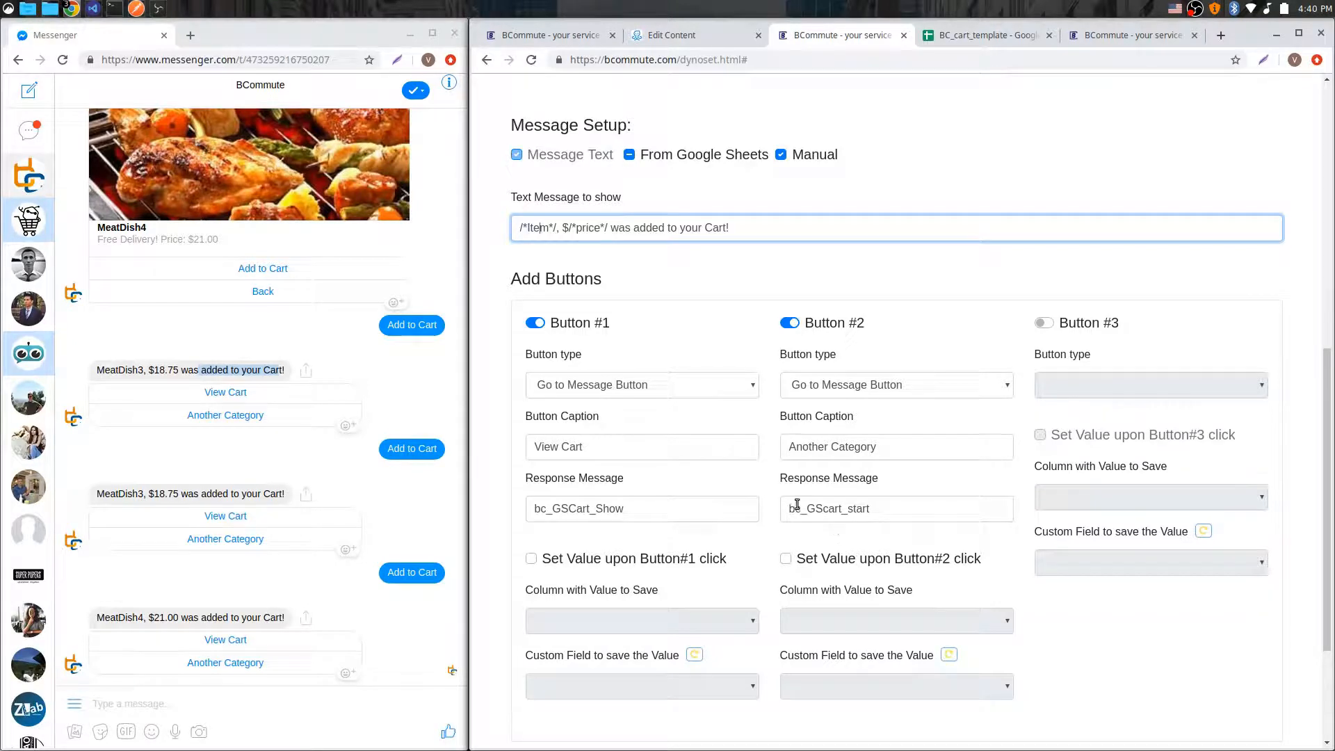
click(888, 506)
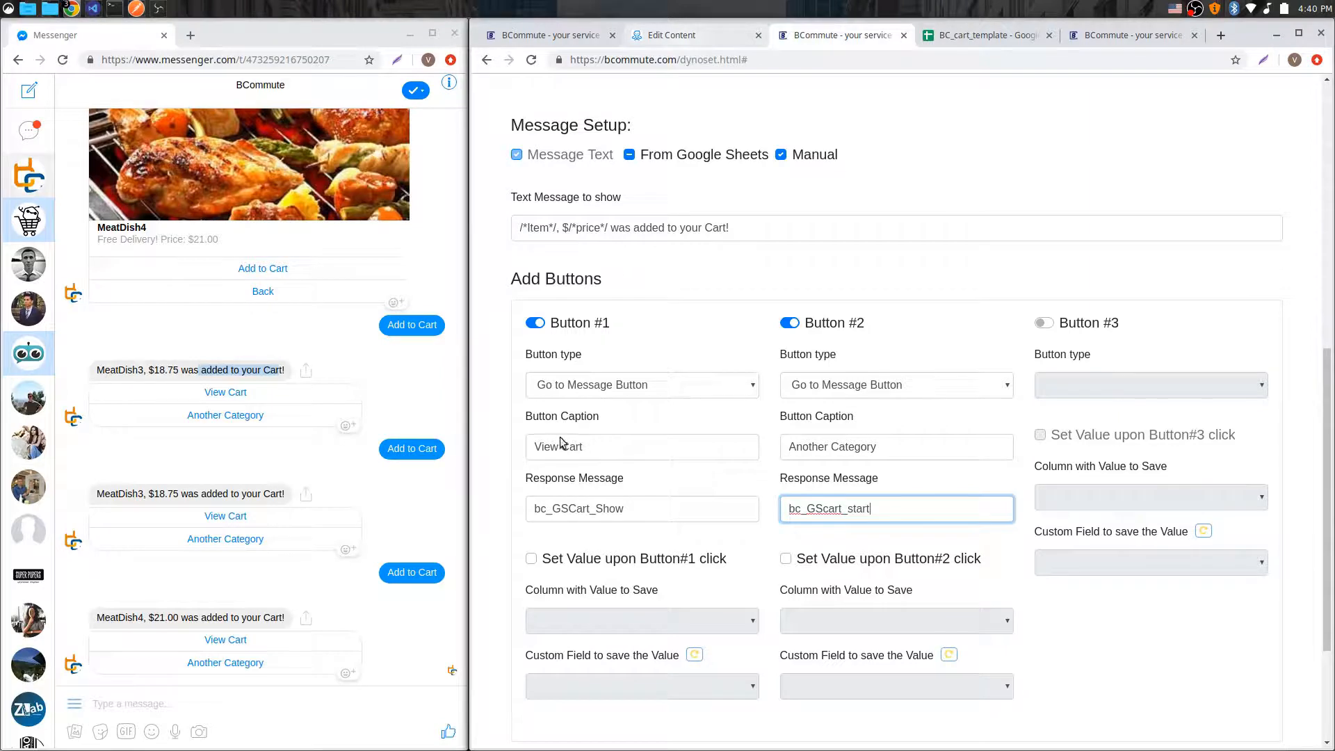
drag(632, 513, 472, 512)
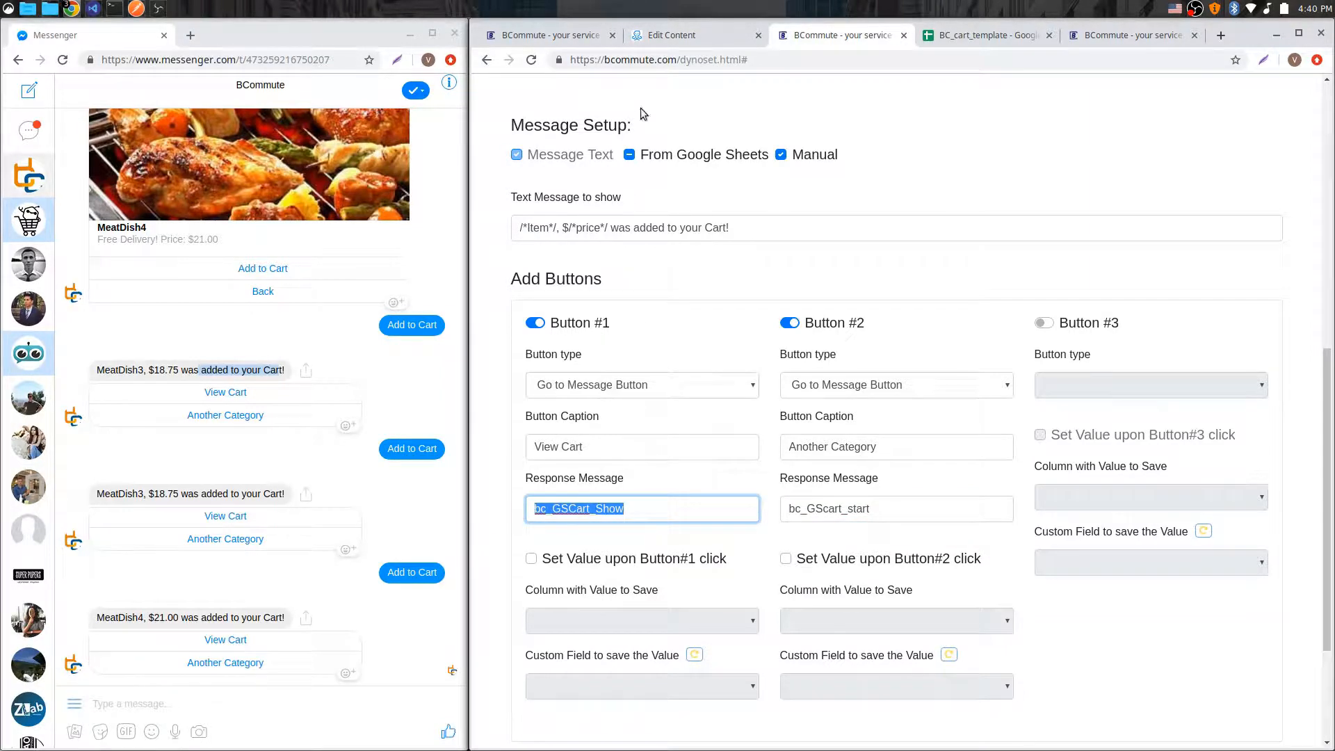
Step: Locate the bc_GSCart_Show step and its dynamic content request in the ManyChat flow
click(672, 35)
drag(1267, 528, 910, 407)
click(928, 474)
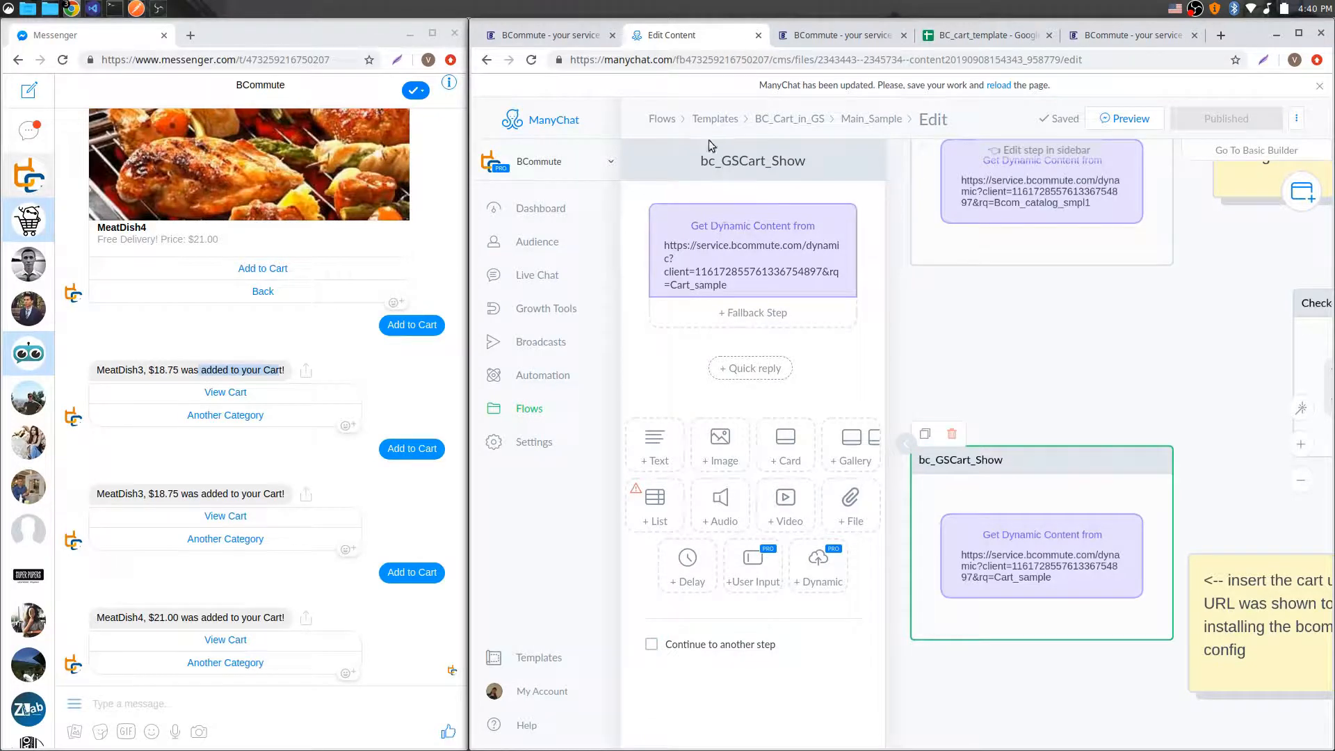
drag(1033, 379, 1113, 469)
scroll(1120, 576, down, 3)
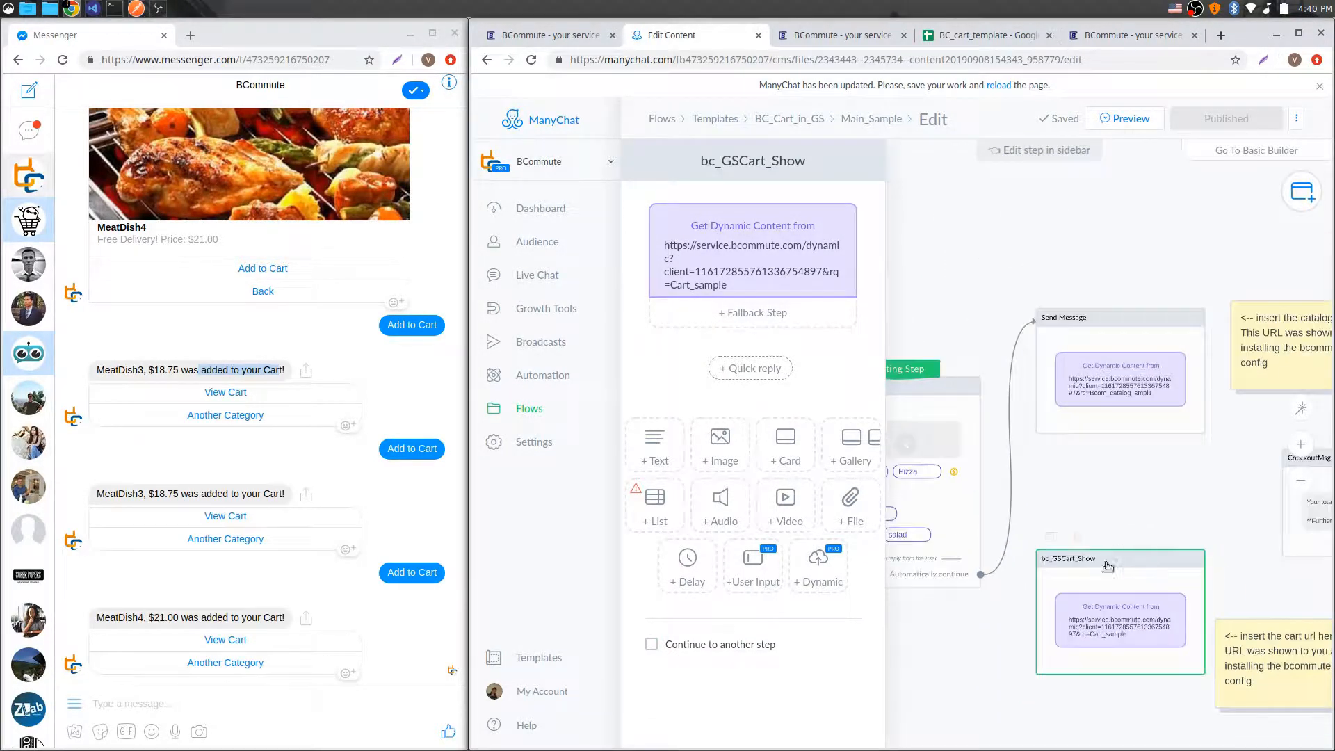
click(1076, 467)
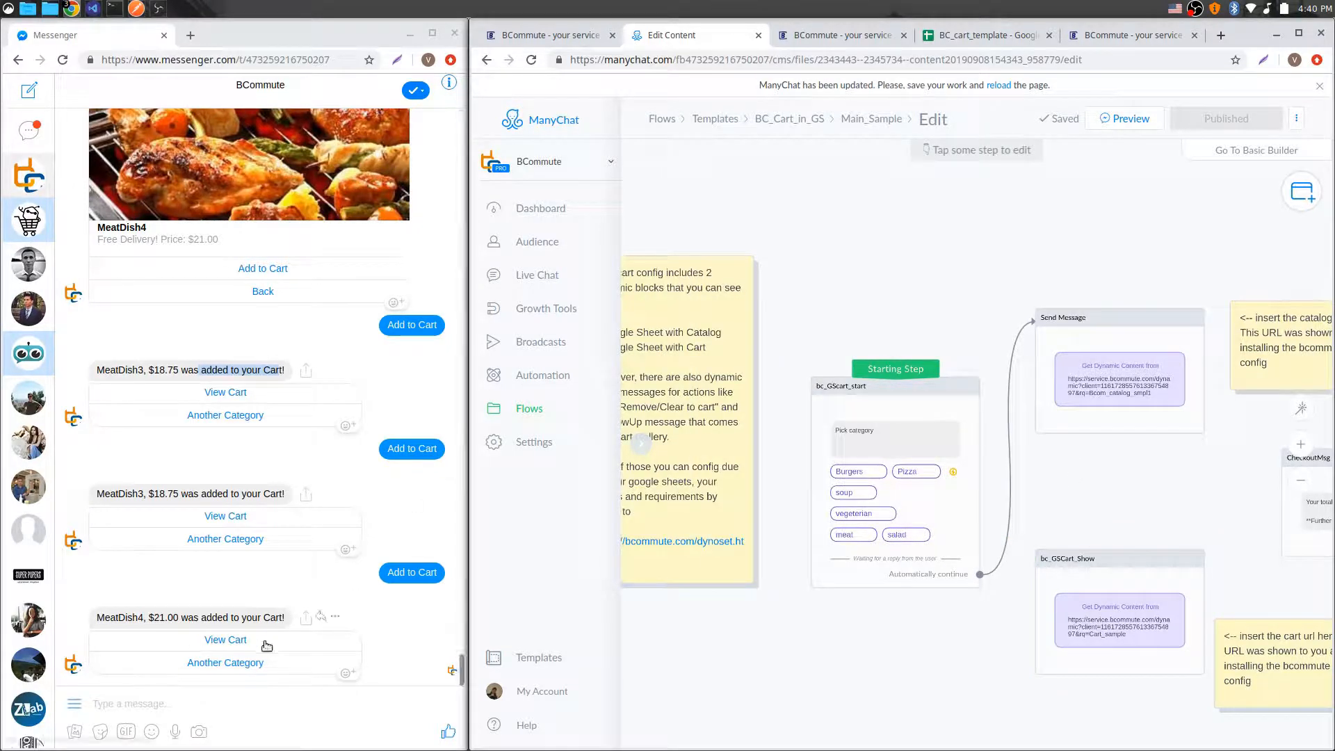
Step: Open the cart from the add-to-cart reply in Messenger
click(834, 35)
scroll(919, 239, up, 2)
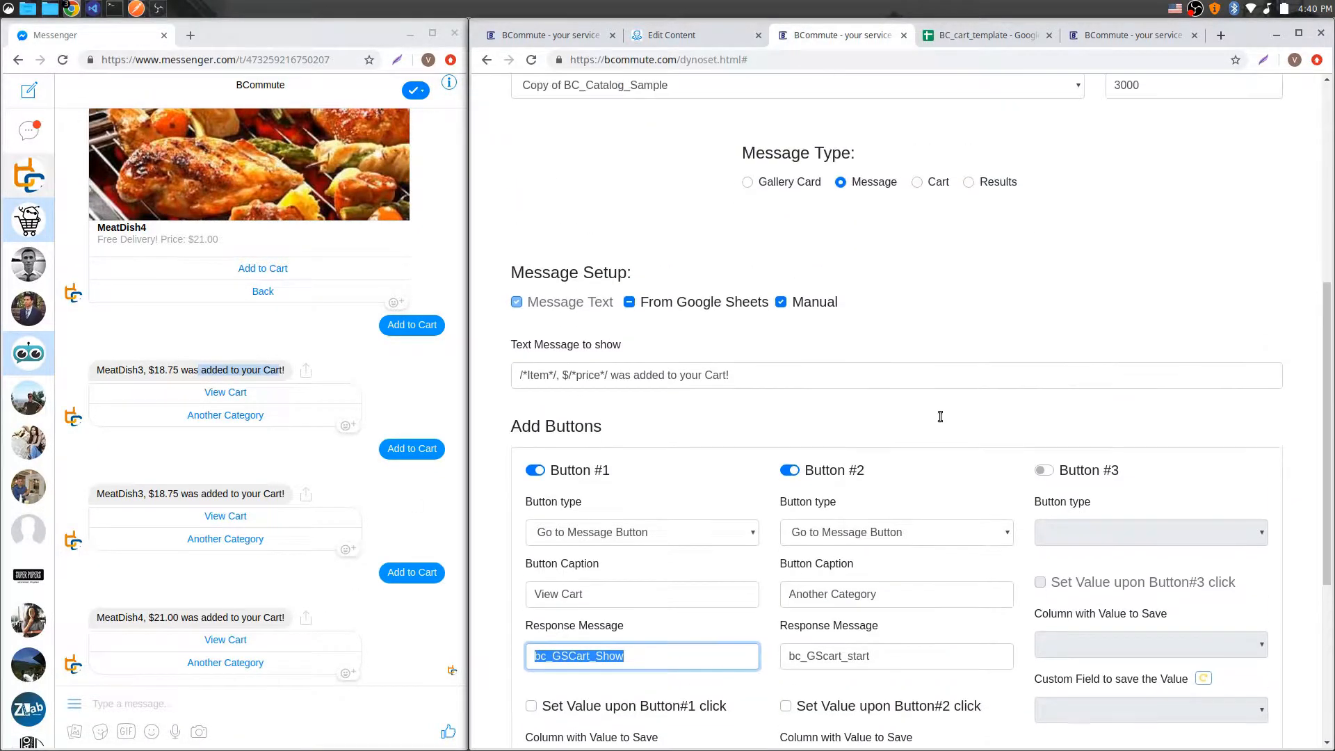
click(223, 641)
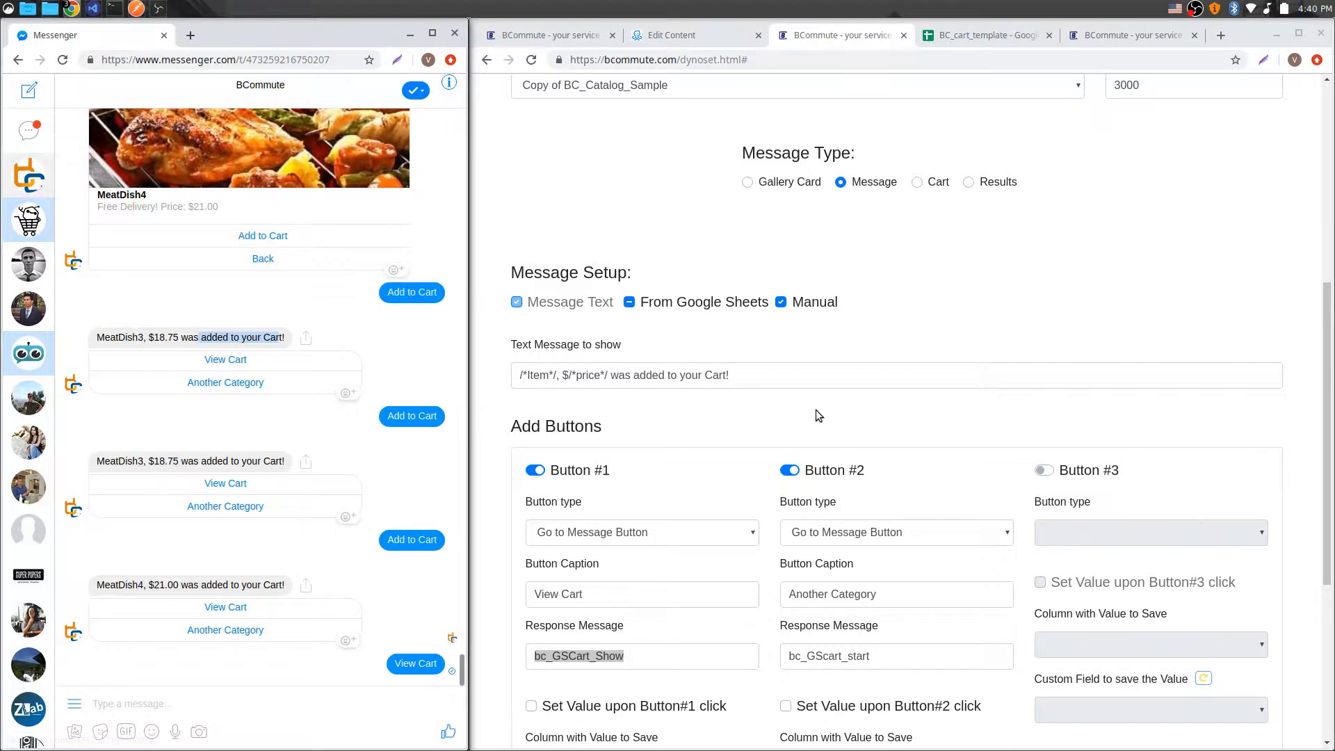
Step: Load the Cart_sample setup and review its spreadsheet, message type and cart additional settings
scroll(815, 410, up, 6)
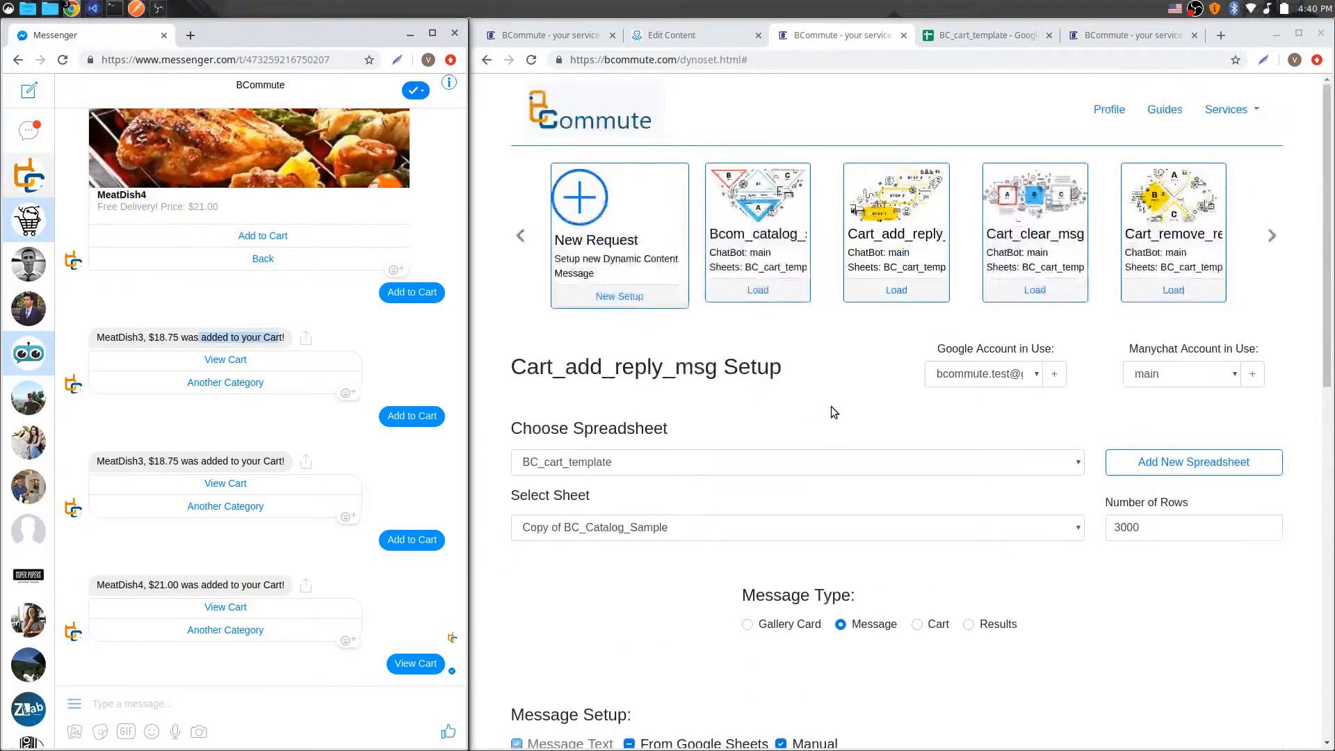
click(1272, 236)
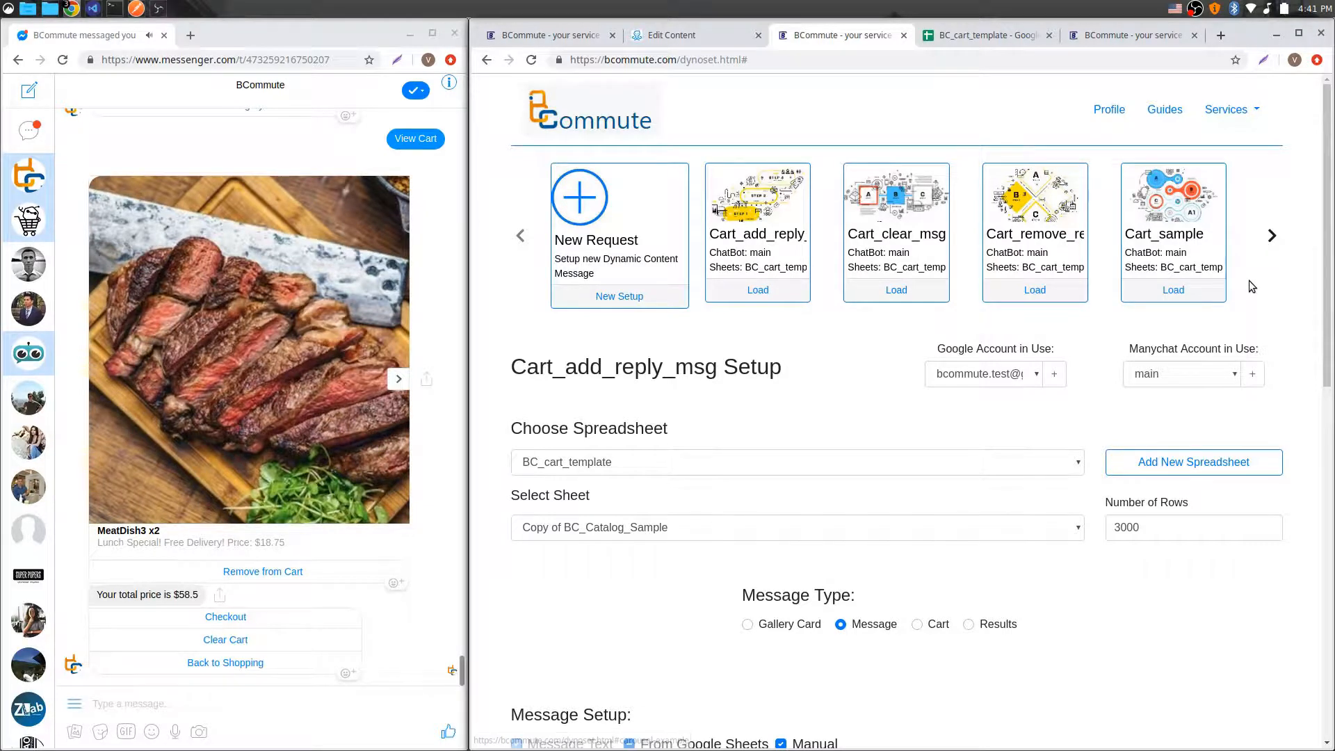
click(1179, 294)
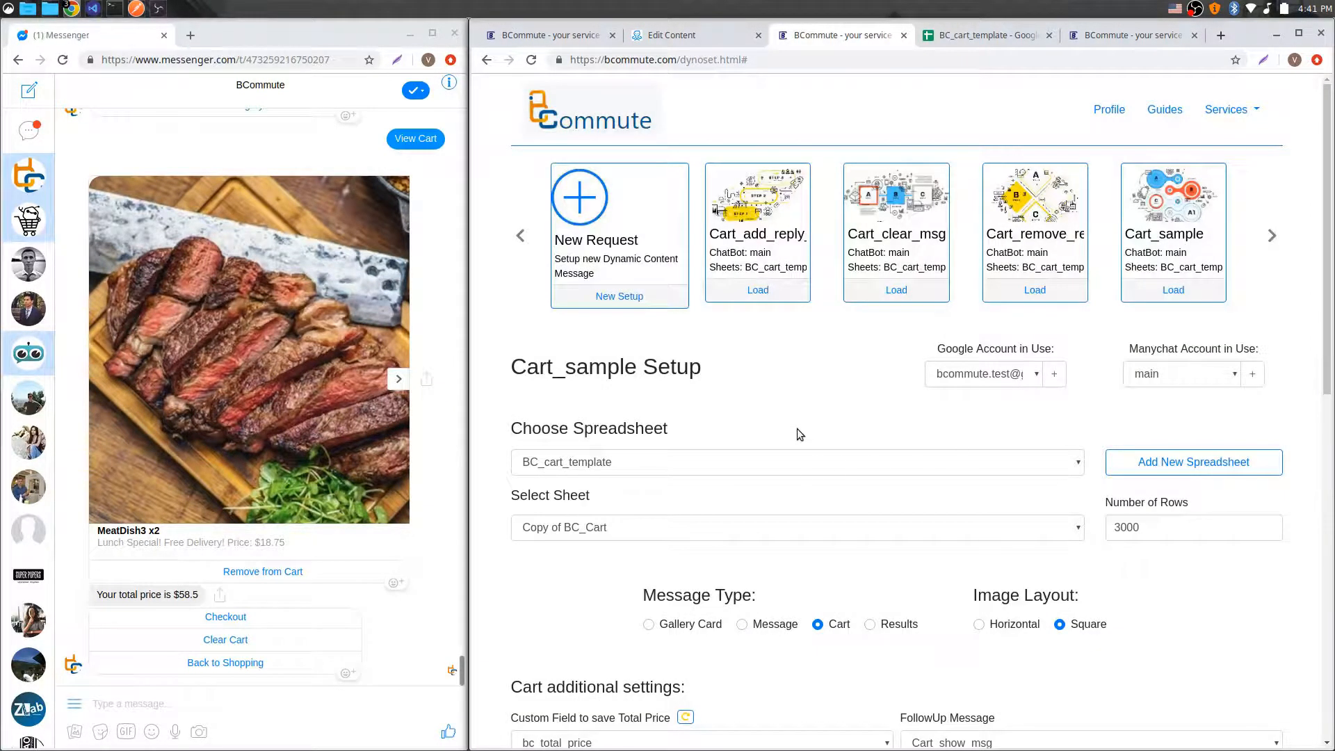
scroll(800, 424, down, 3)
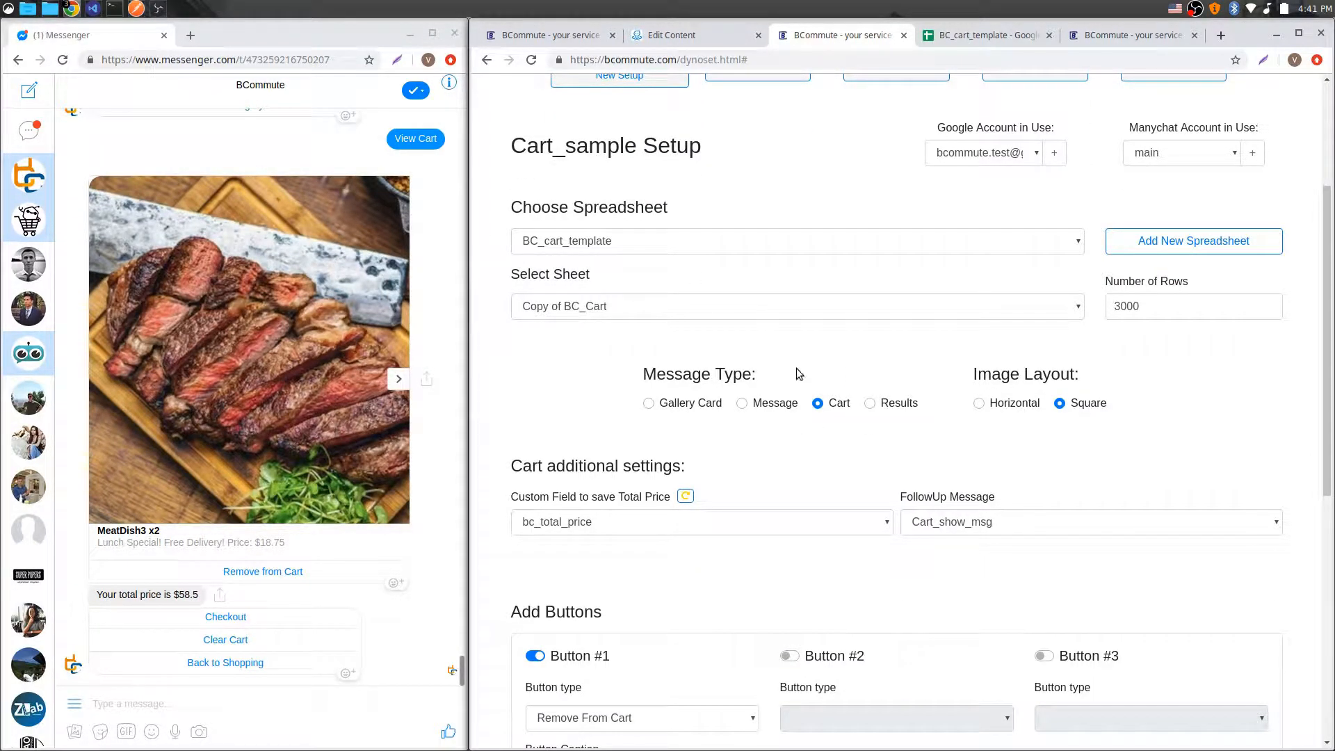
Step: Compare the rows of the Copy of BC_Cart sheet with the cart gallery cards shown in Messenger
click(987, 34)
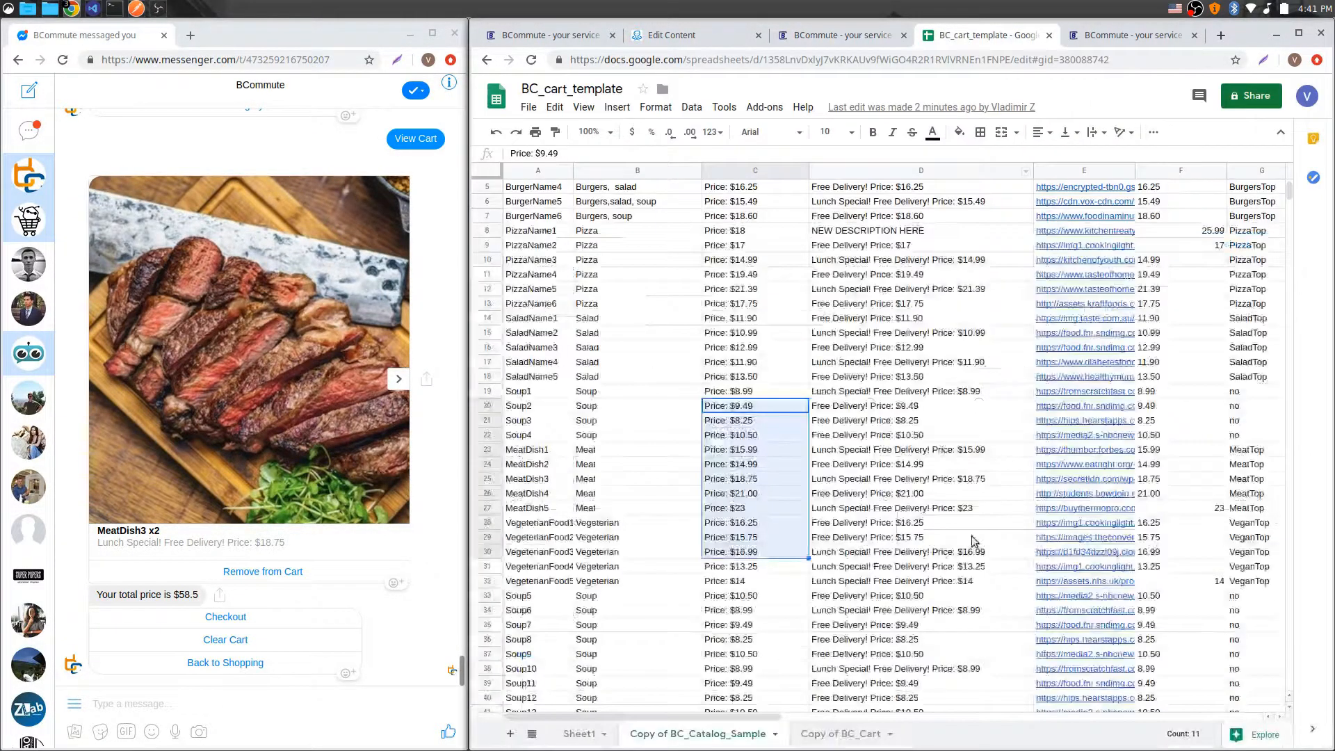
click(834, 731)
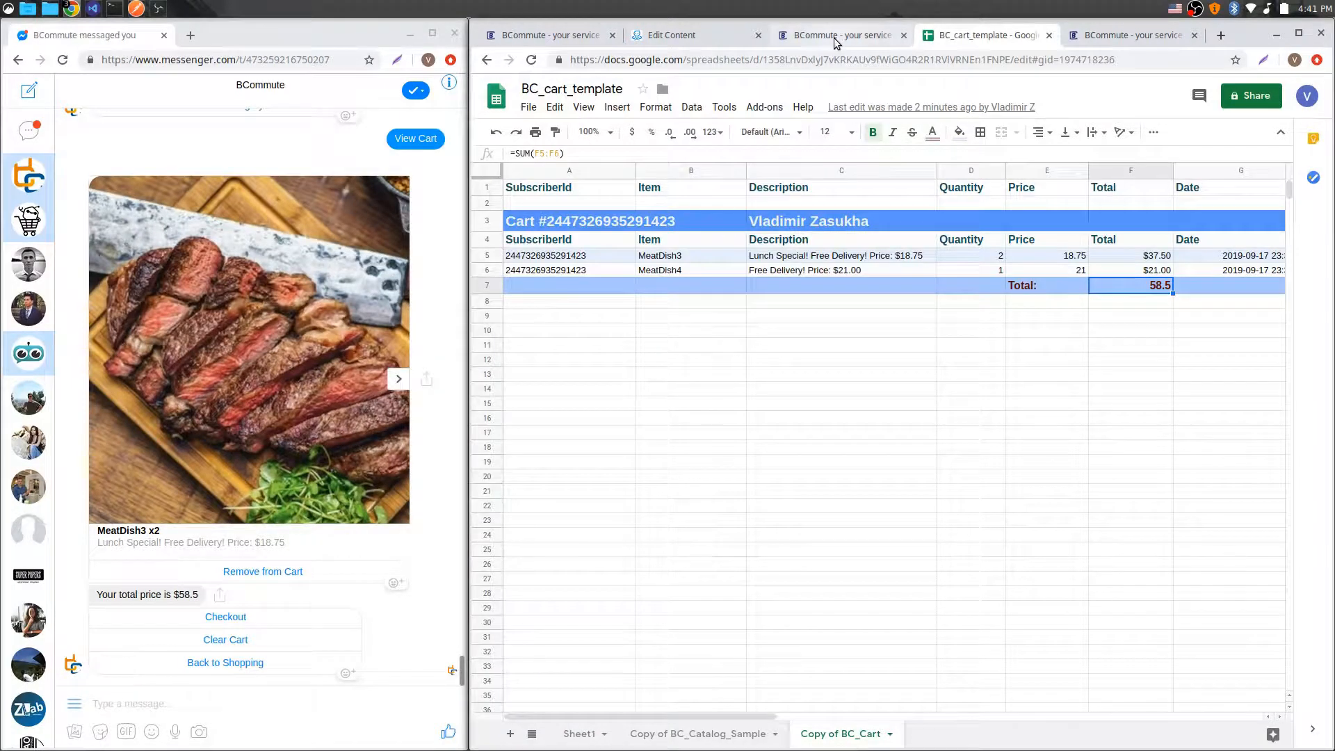
click(835, 37)
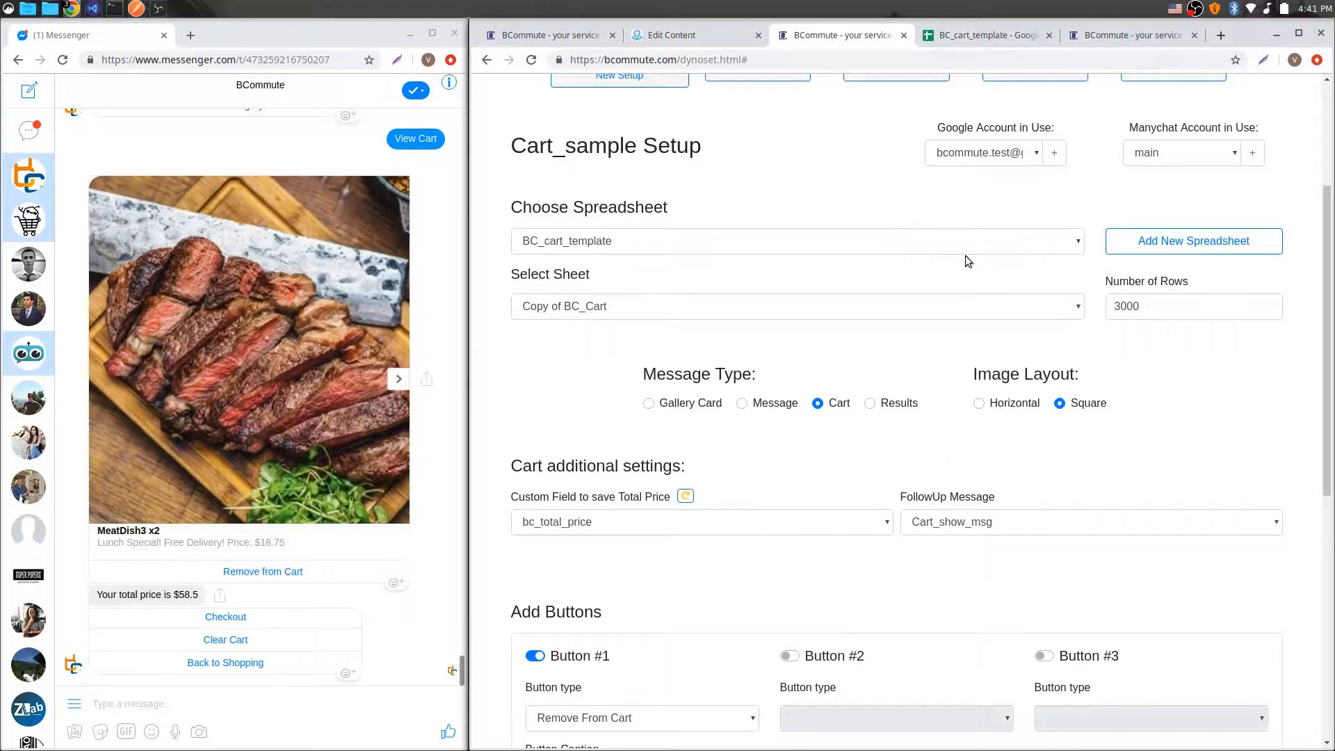
click(993, 39)
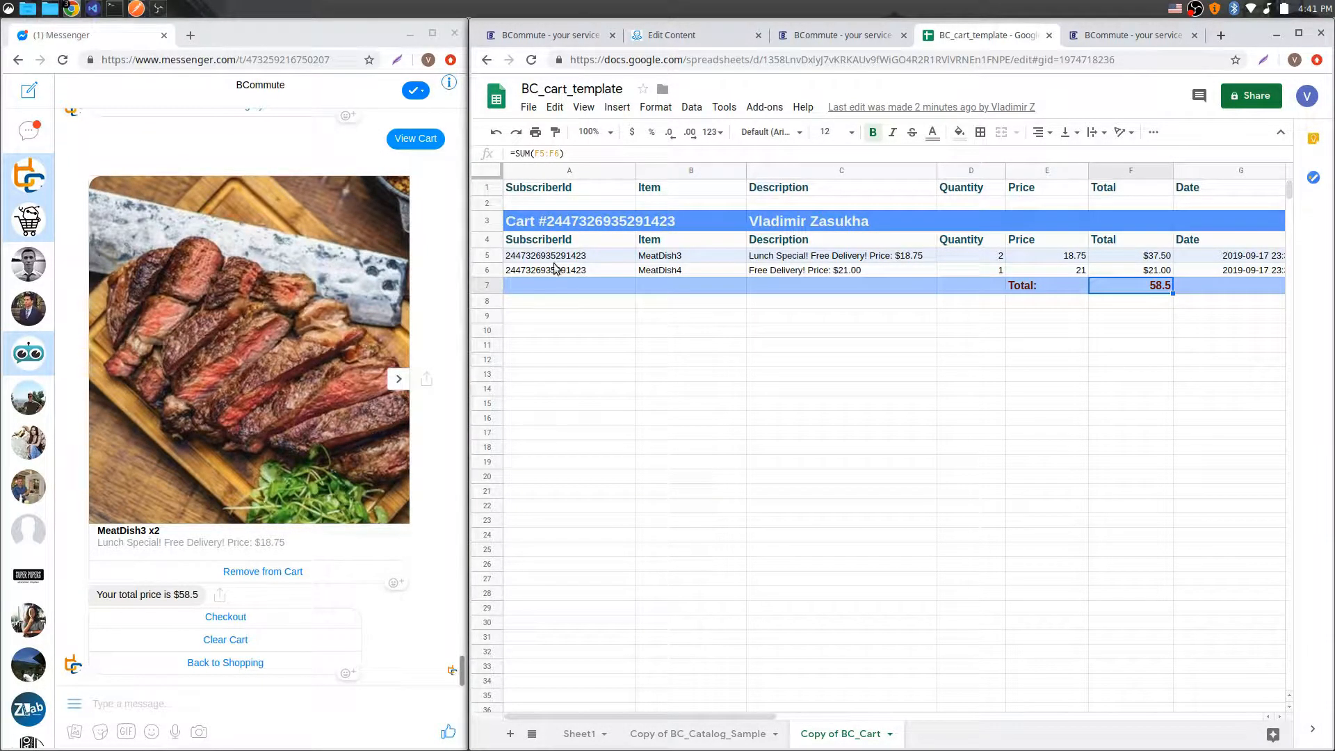
click(399, 379)
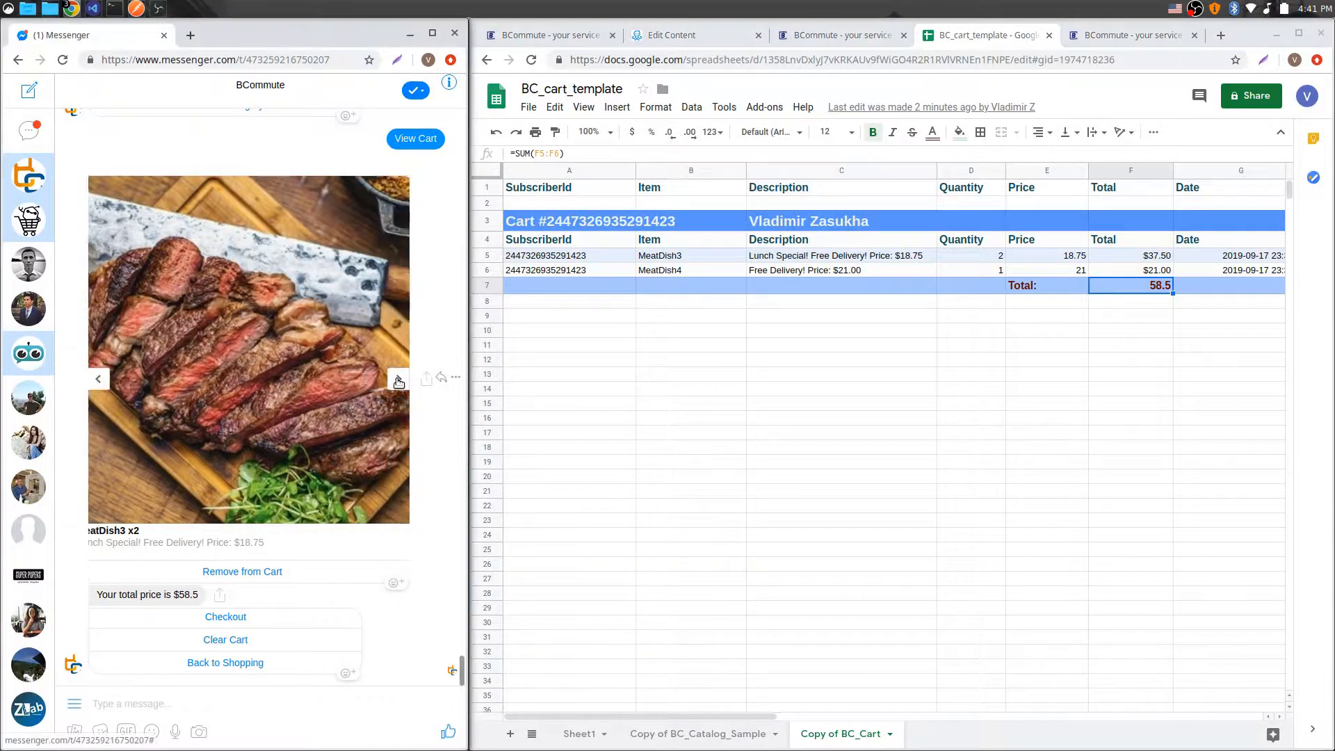
click(99, 379)
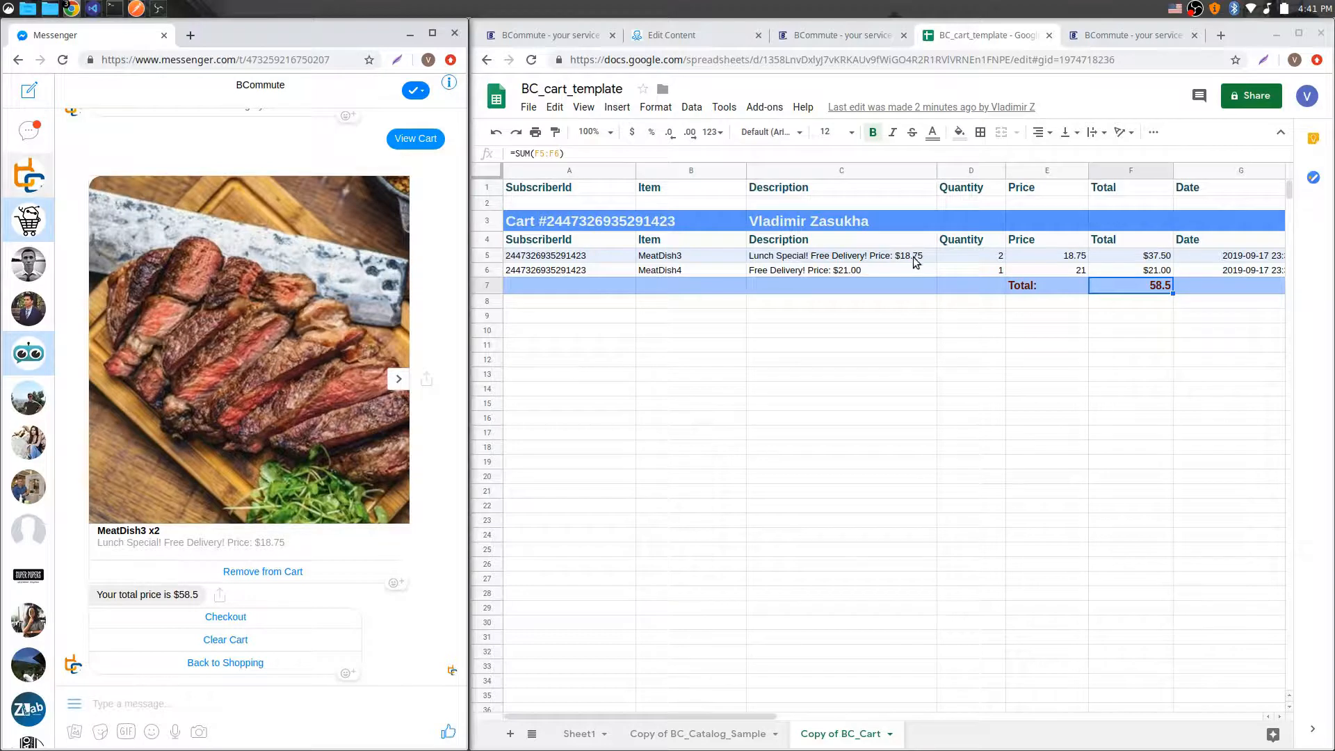
Step: Compare Cart_sample's total price custom field and follow-up message with the total price reply in Messenger
click(853, 40)
scroll(863, 405, down, 1)
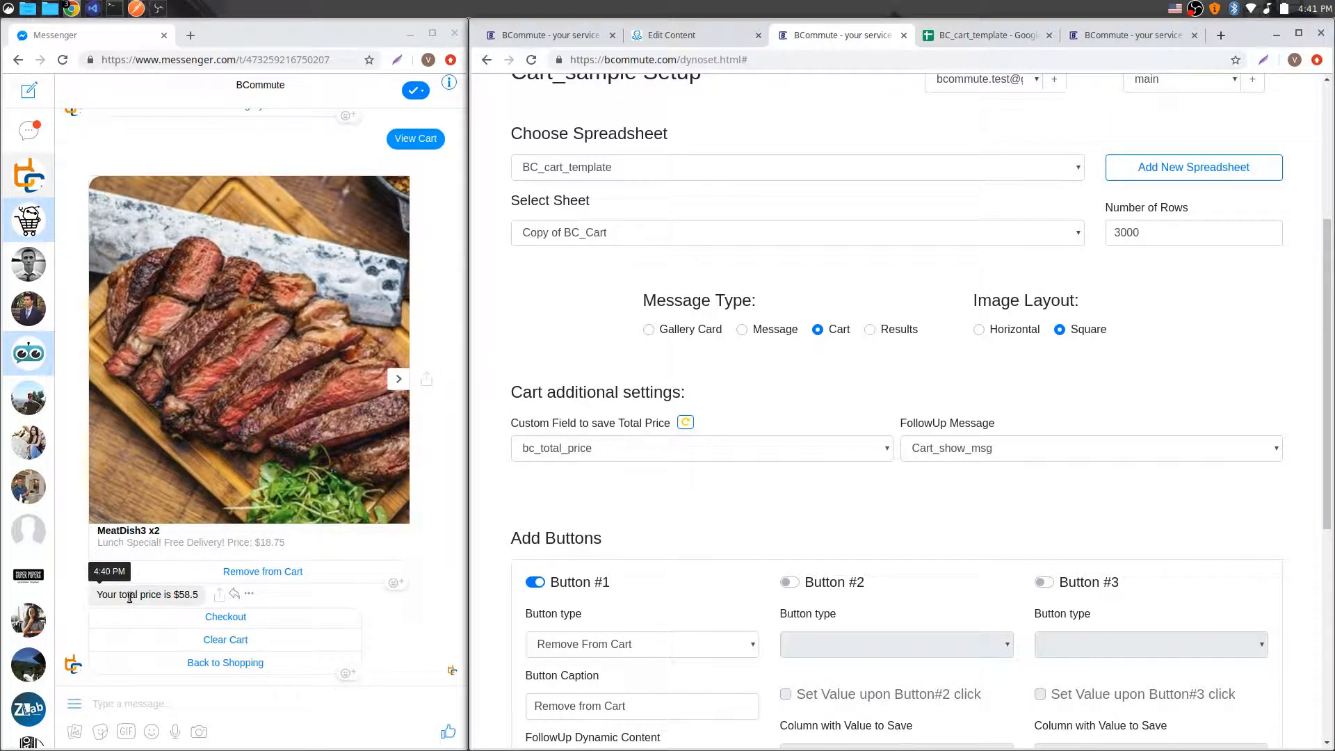
drag(100, 594, 195, 594)
click(196, 594)
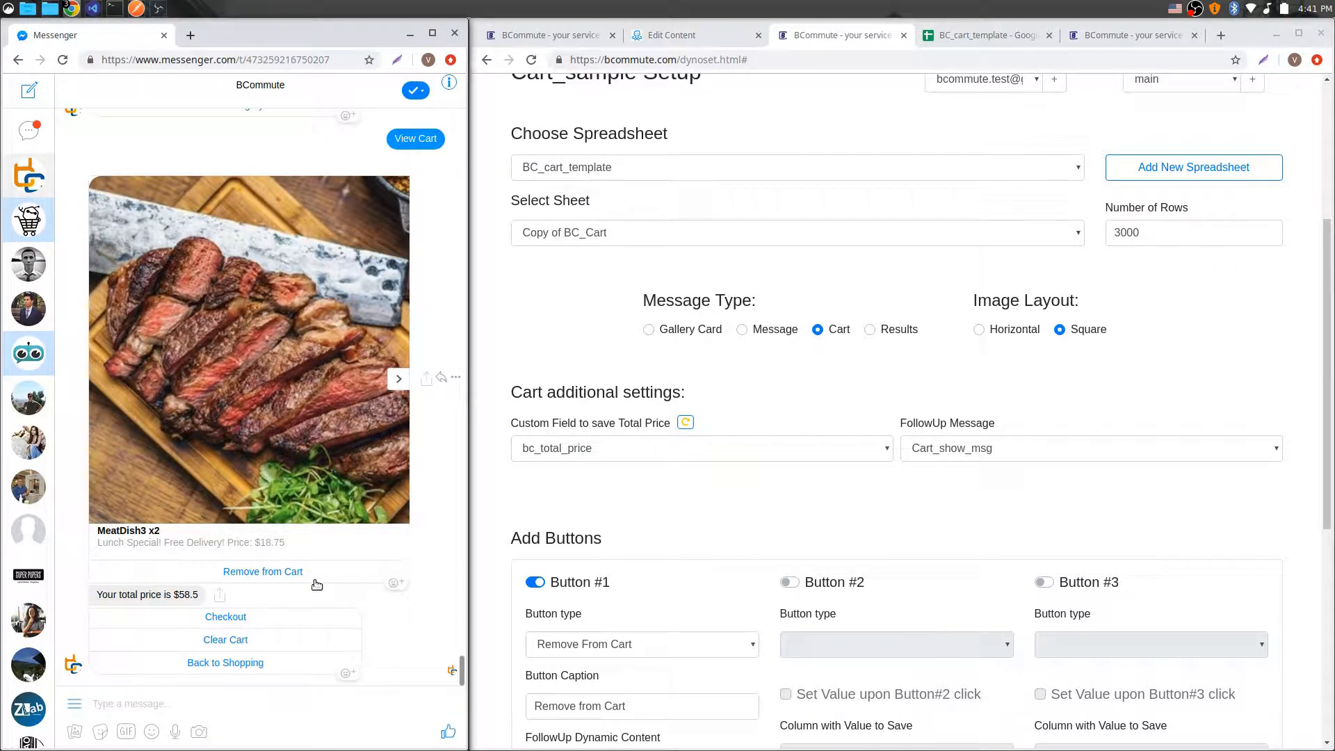
Step: Browse the cart gallery cards and examine the total price message in Messenger
click(398, 378)
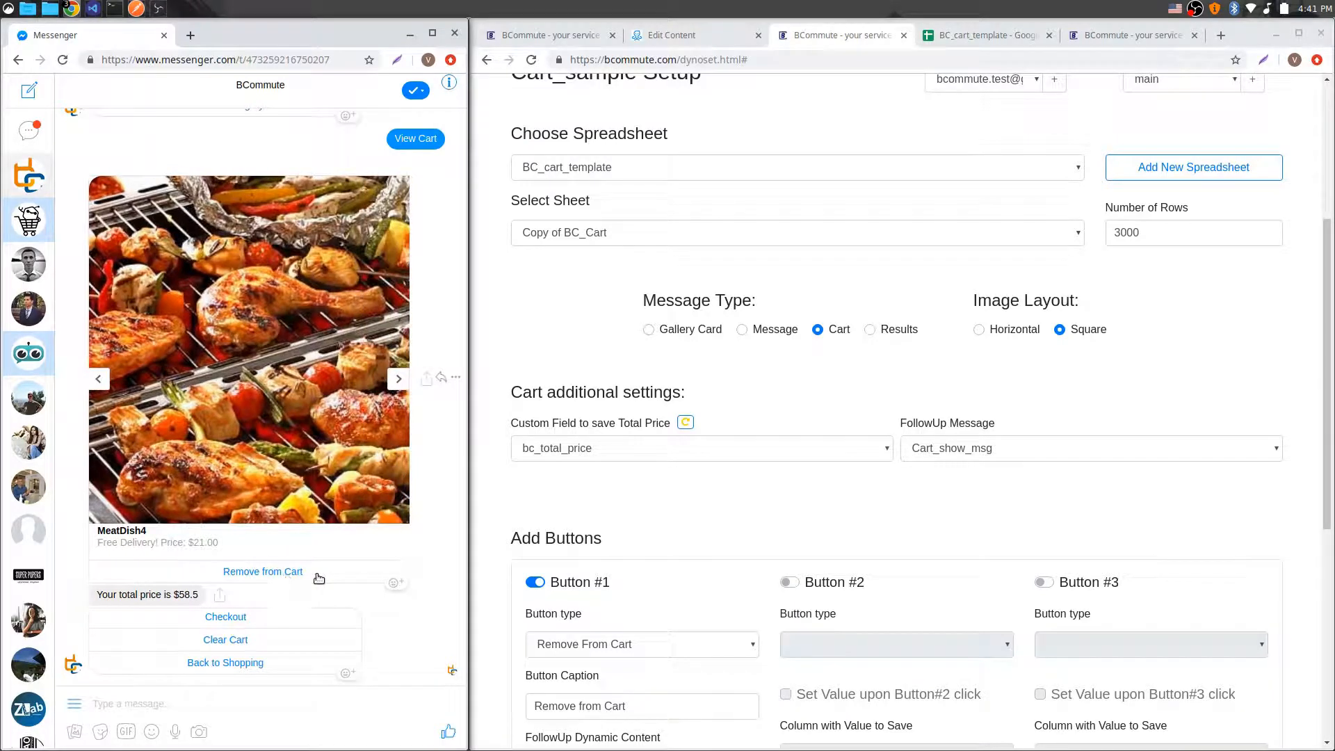
click(98, 378)
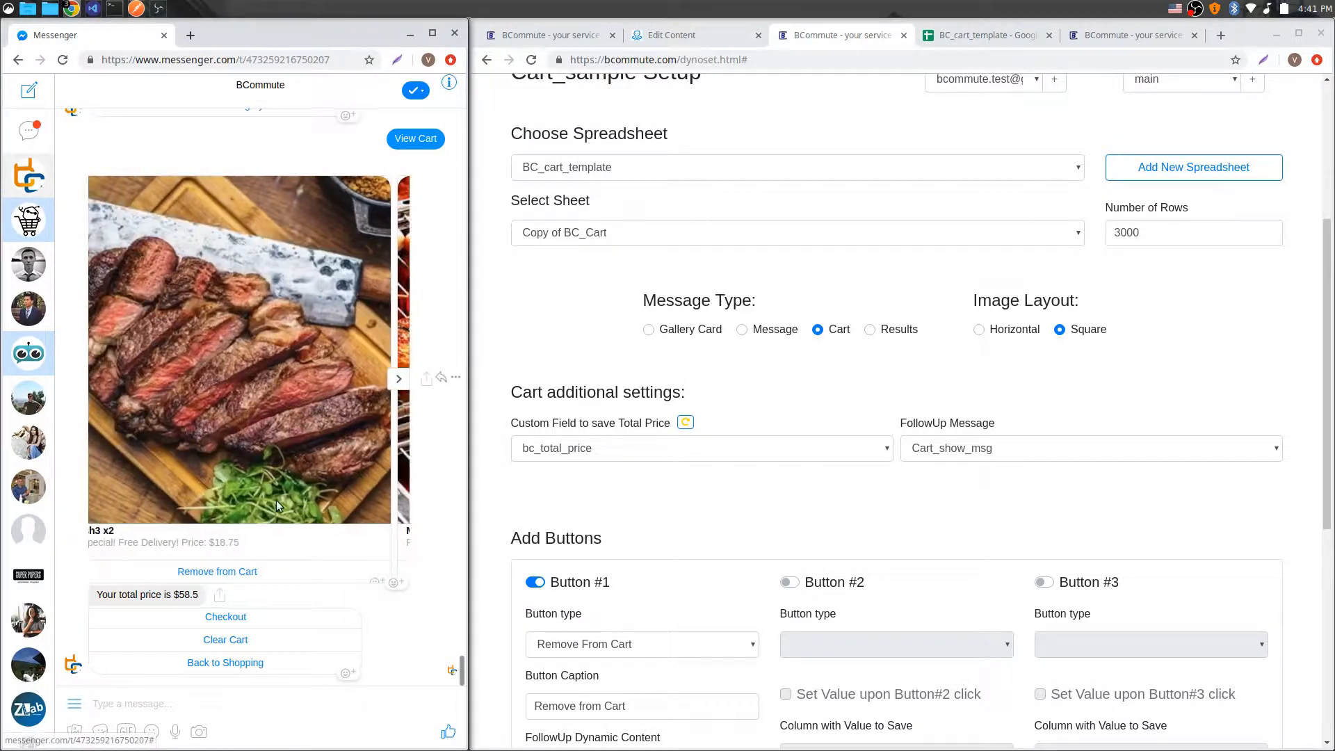
drag(102, 594, 200, 595)
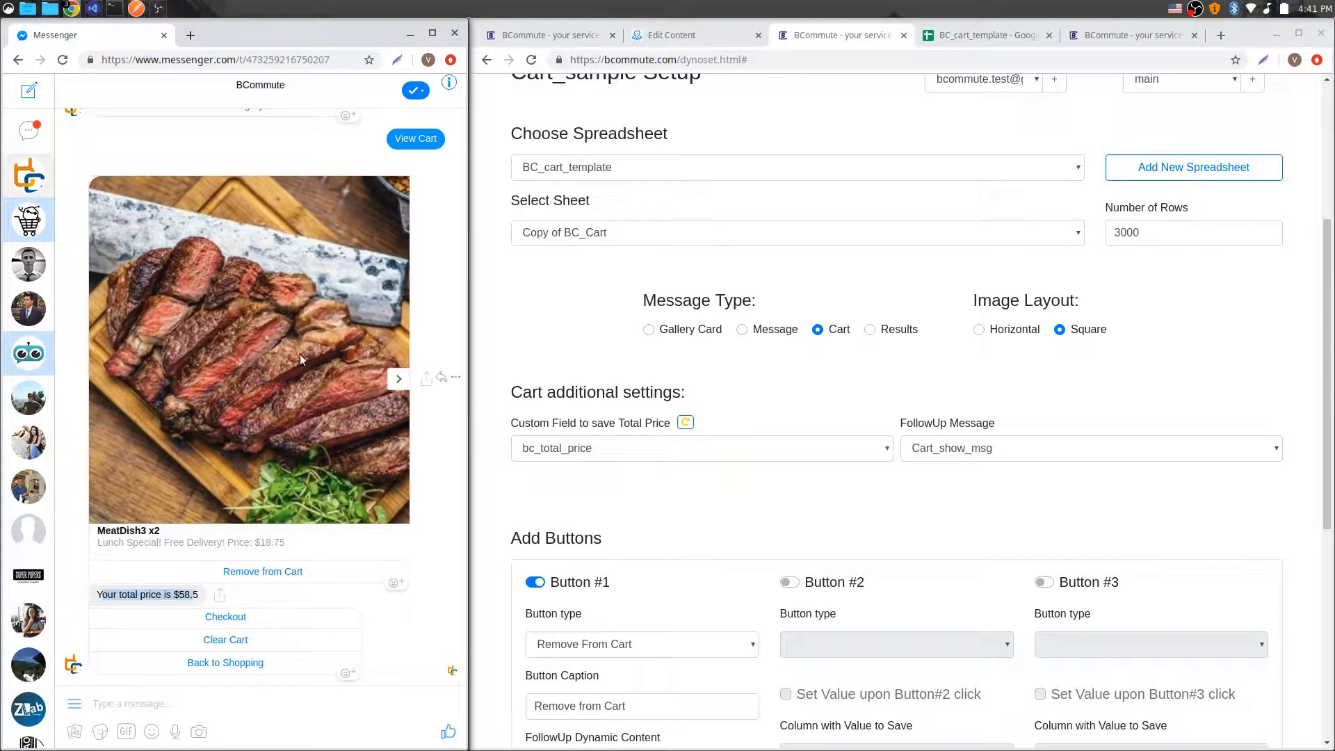
click(98, 598)
drag(97, 597, 199, 594)
click(190, 595)
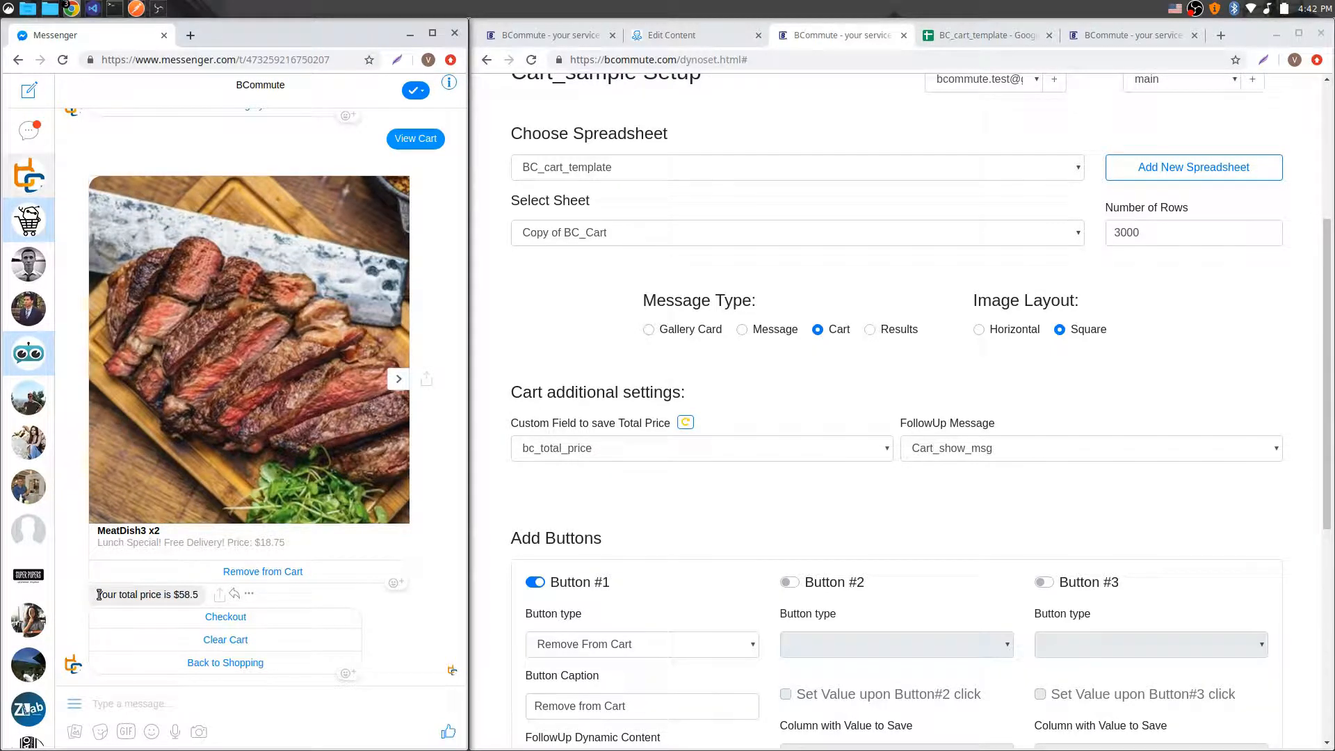
Step: Compare the total price reply in Messenger with the quantities and total in the Copy of BC_Cart sheet
drag(99, 594, 193, 594)
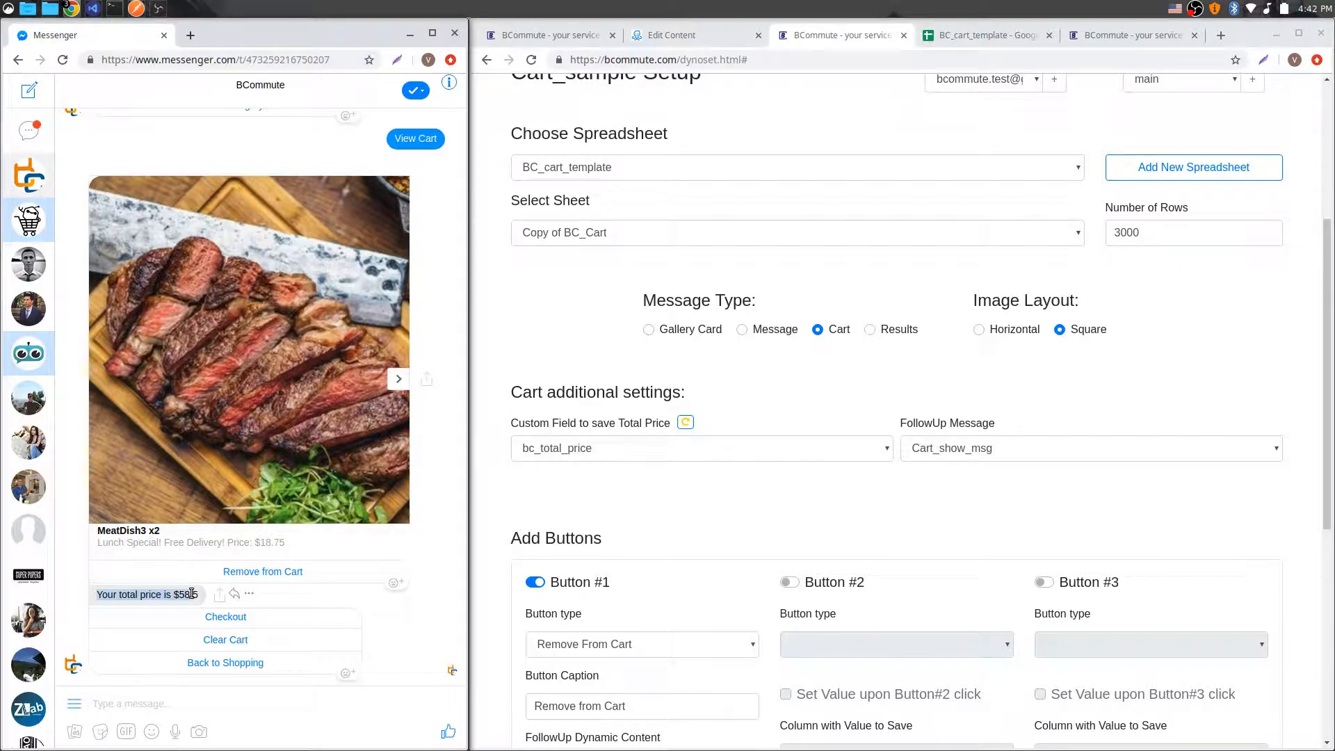
click(192, 593)
click(974, 36)
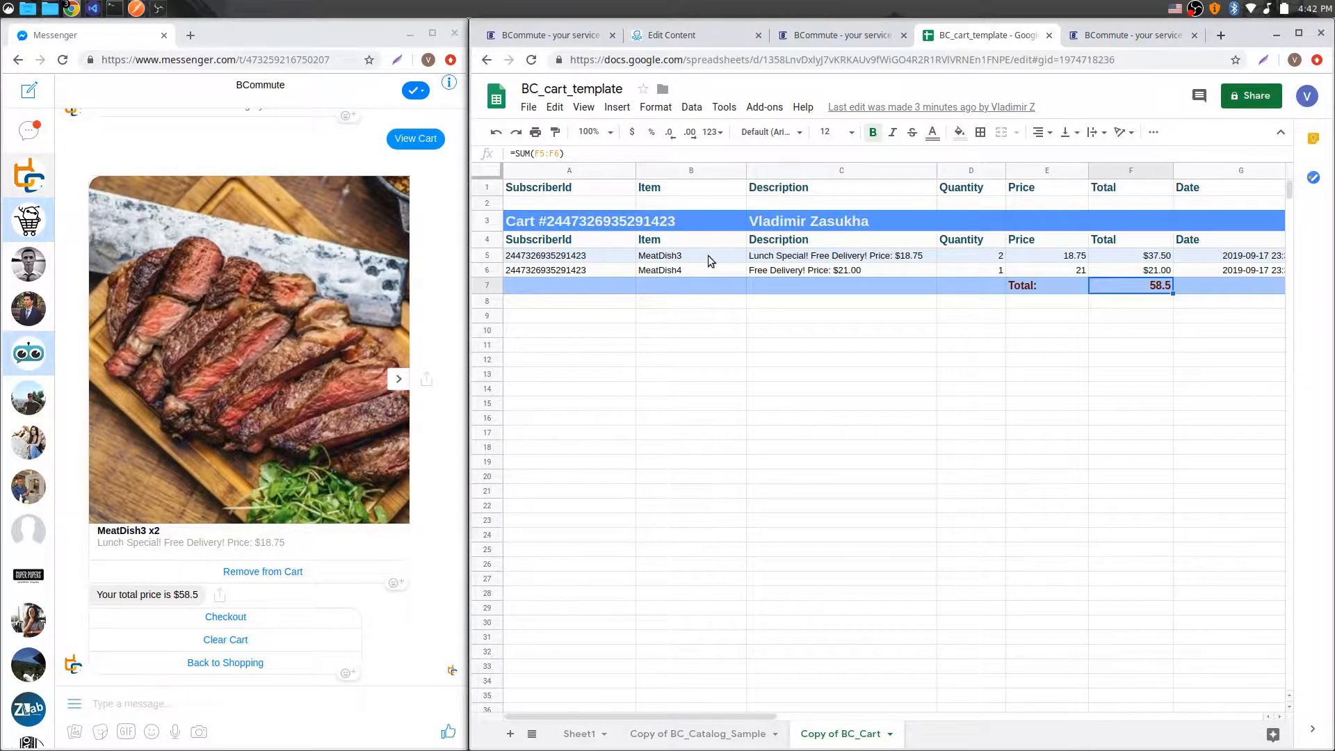
click(993, 256)
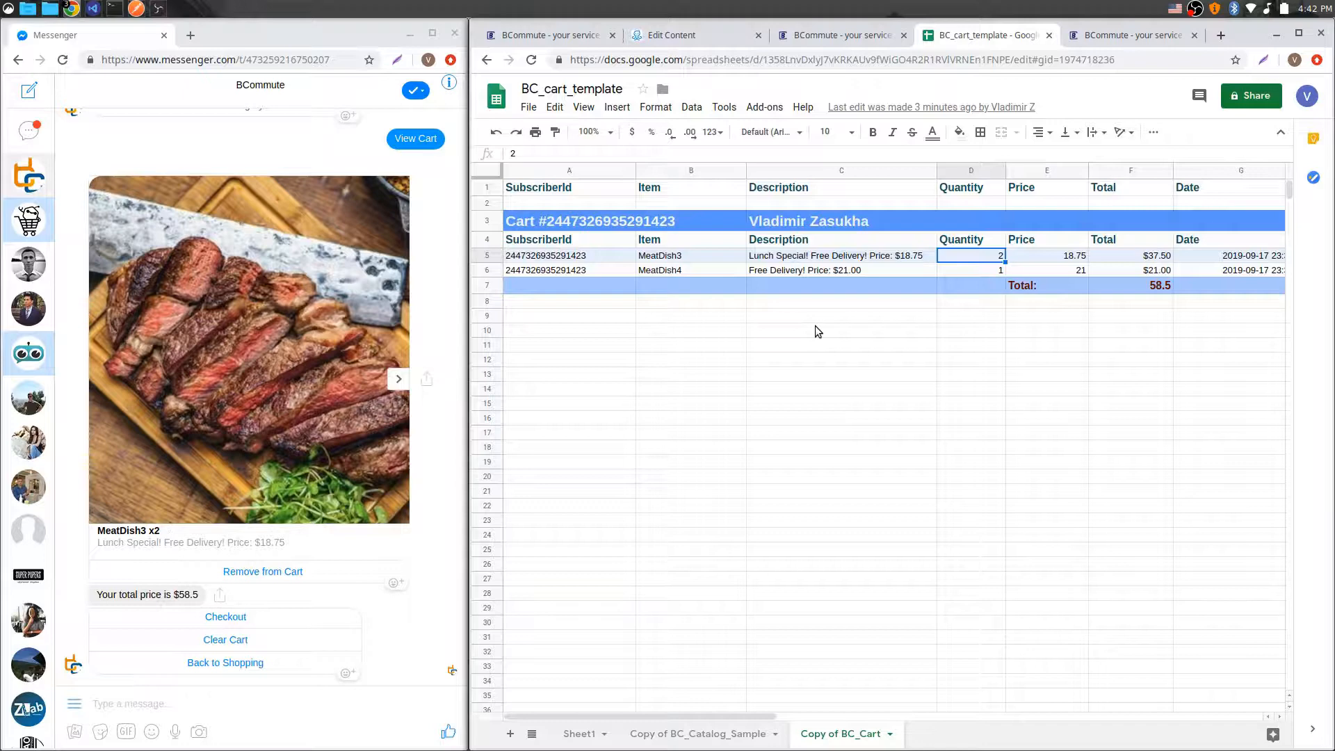
Step: Review Cart_sample's cart additional settings and its Remove From Cart button configuration
click(825, 38)
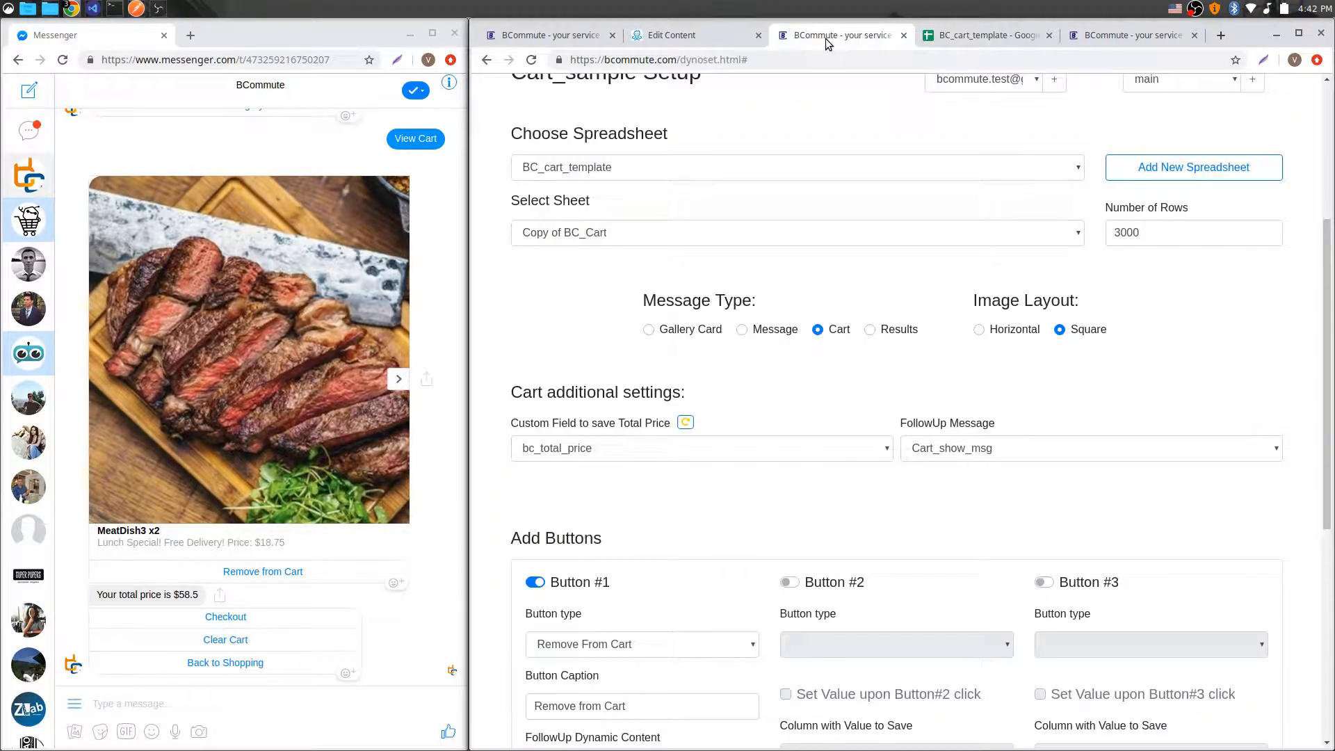
scroll(924, 343, down, 5)
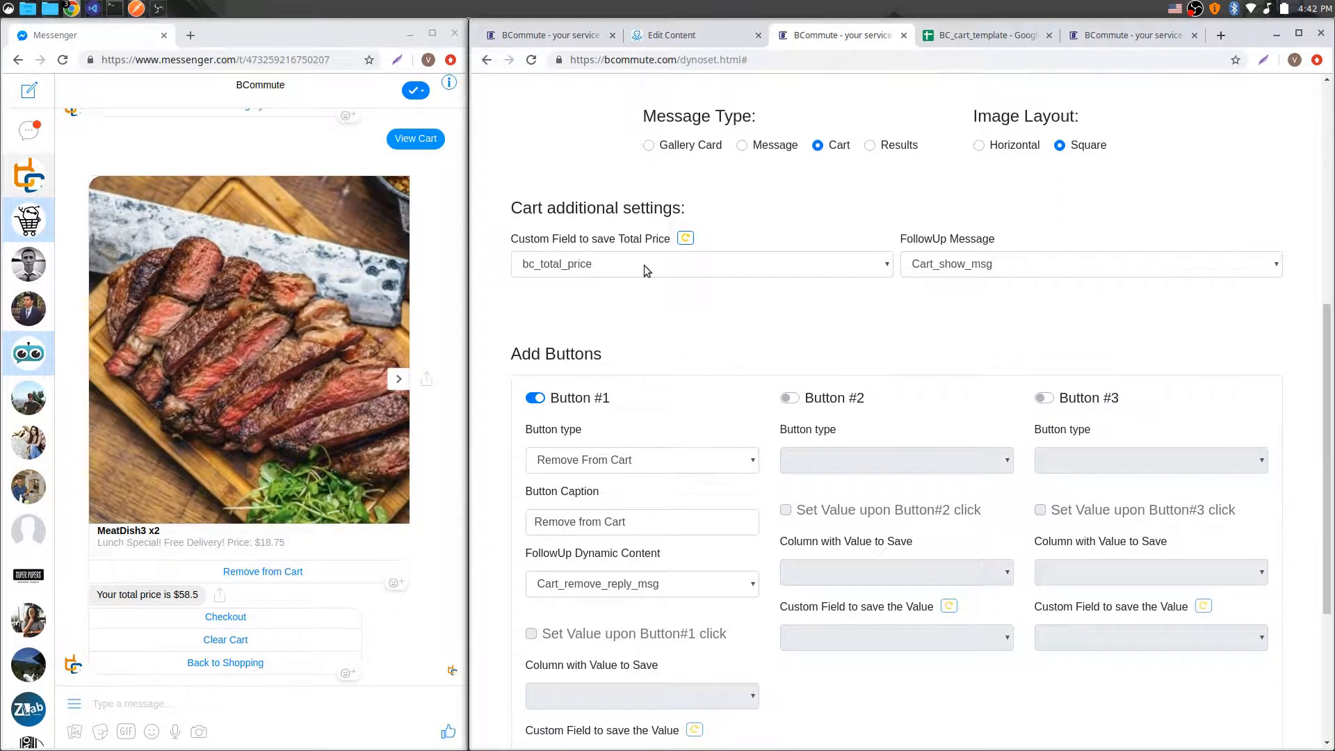
scroll(1029, 233, up, 5)
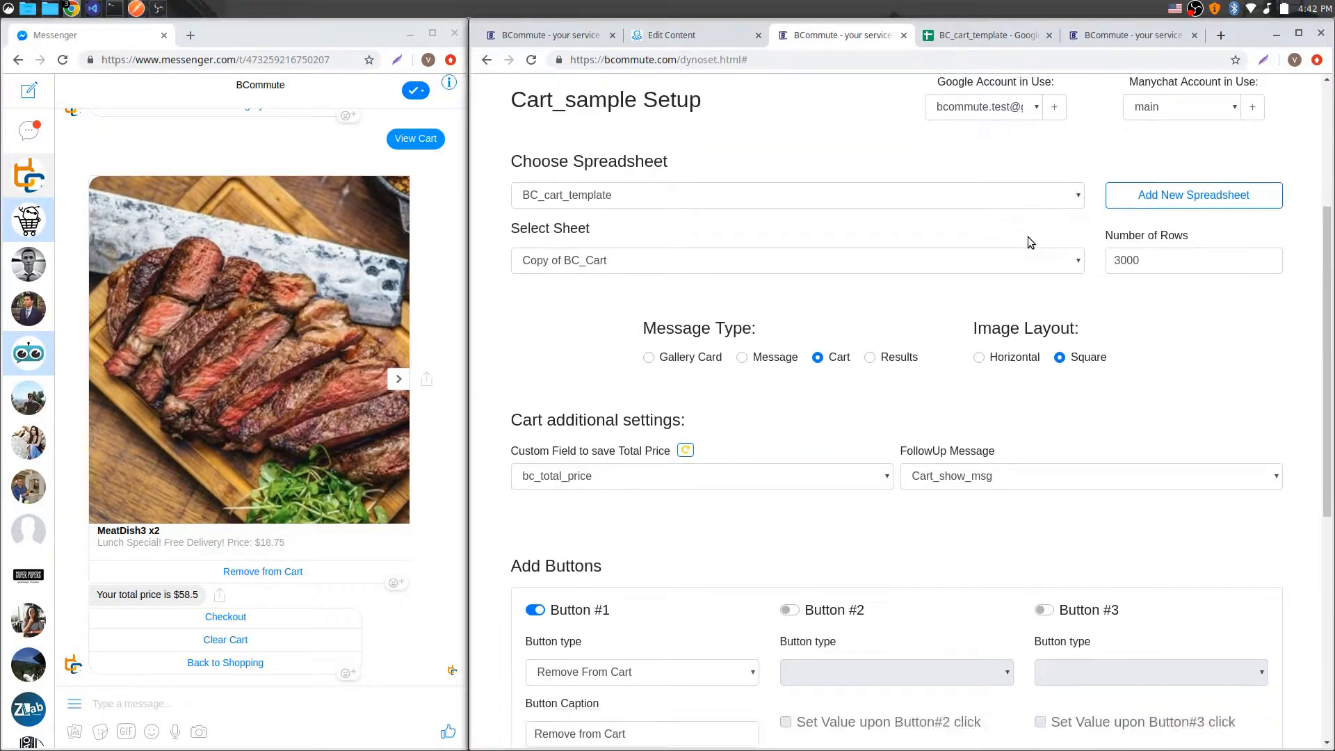
scroll(1028, 236, down, 4)
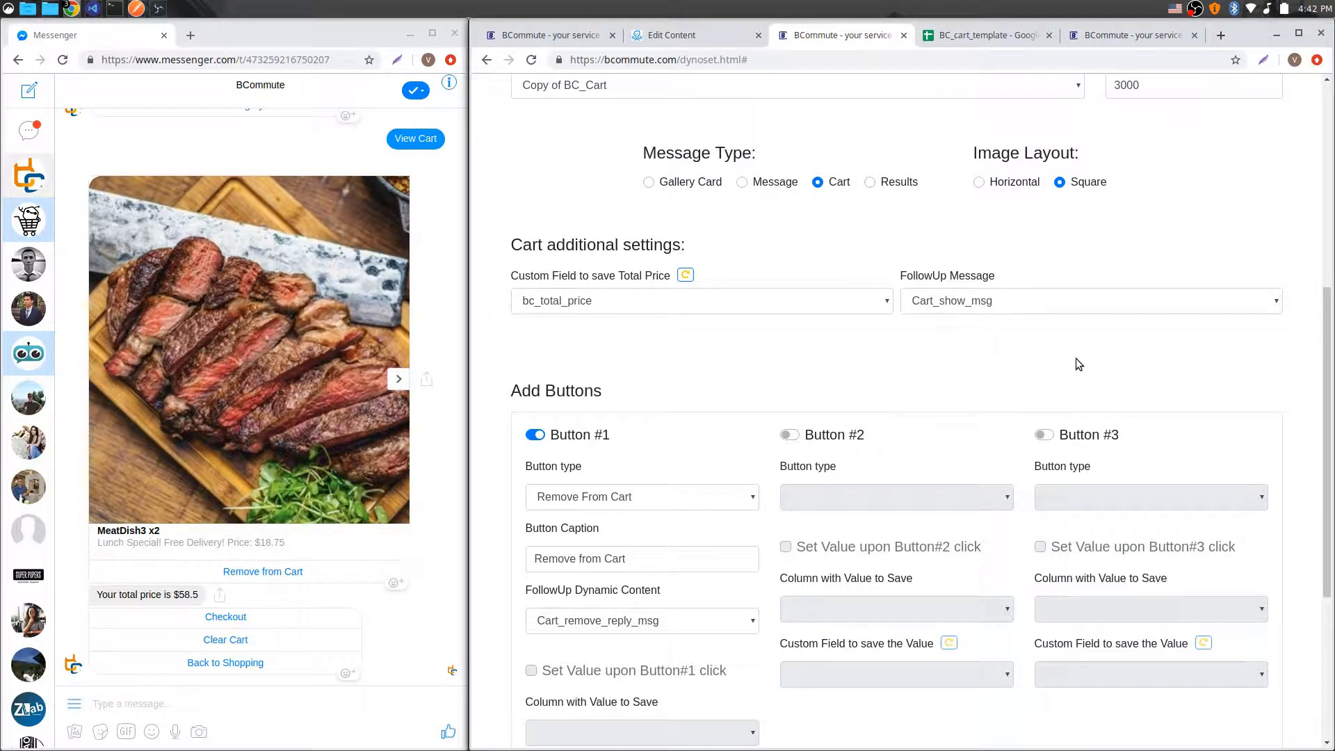
scroll(1039, 336, up, 5)
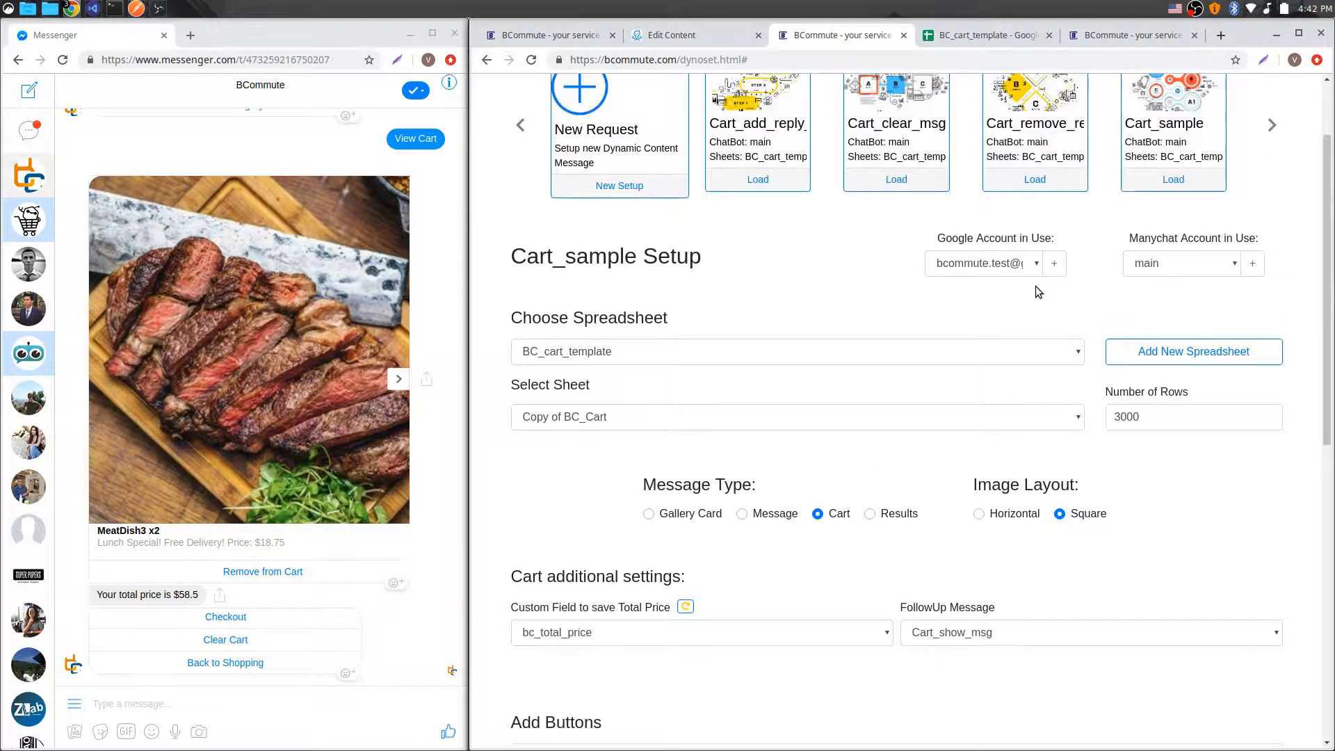
click(1272, 124)
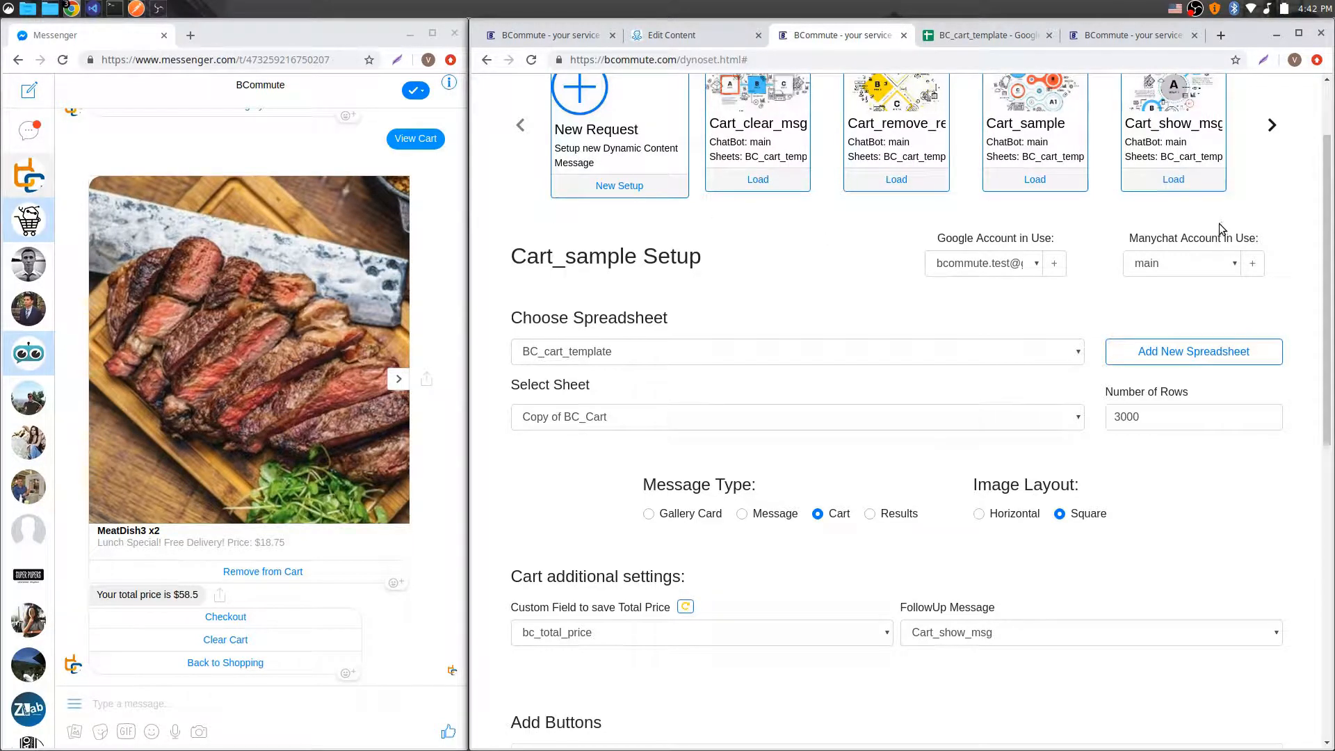
scroll(967, 402, down, 4)
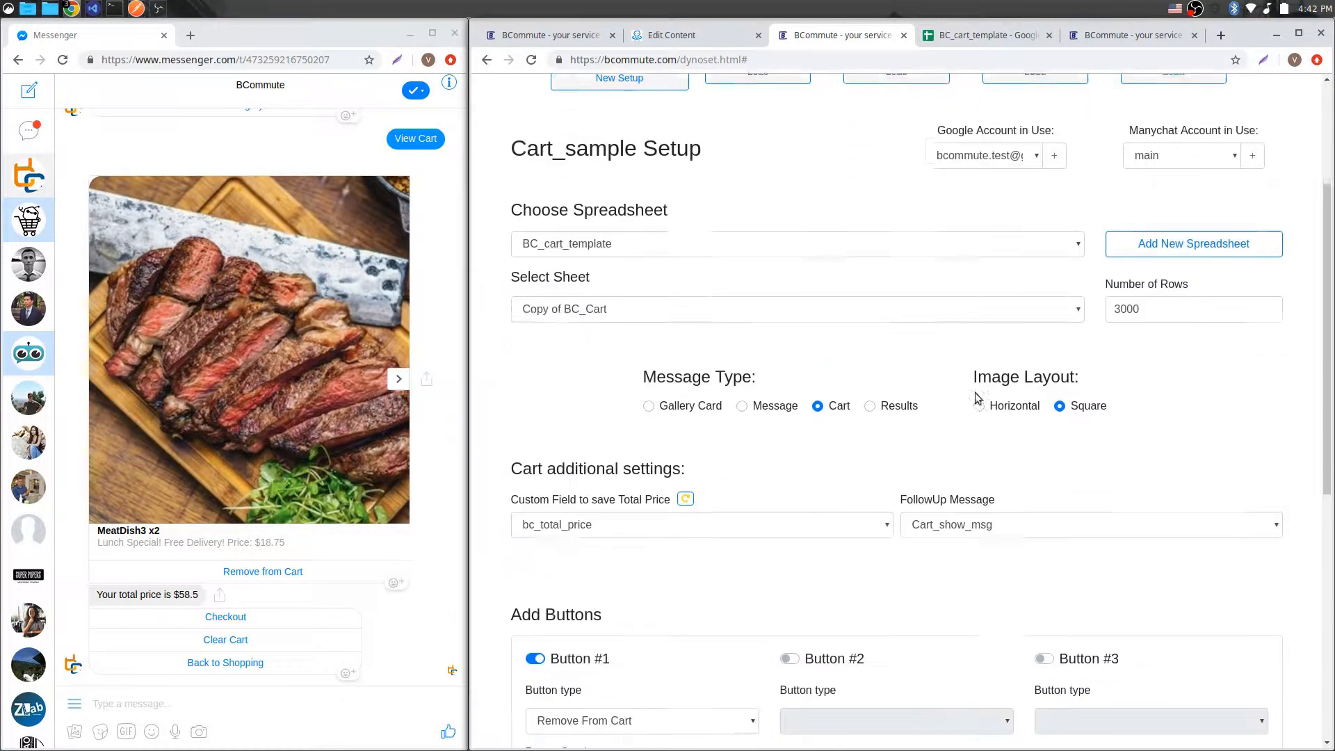
scroll(944, 398, down, 3)
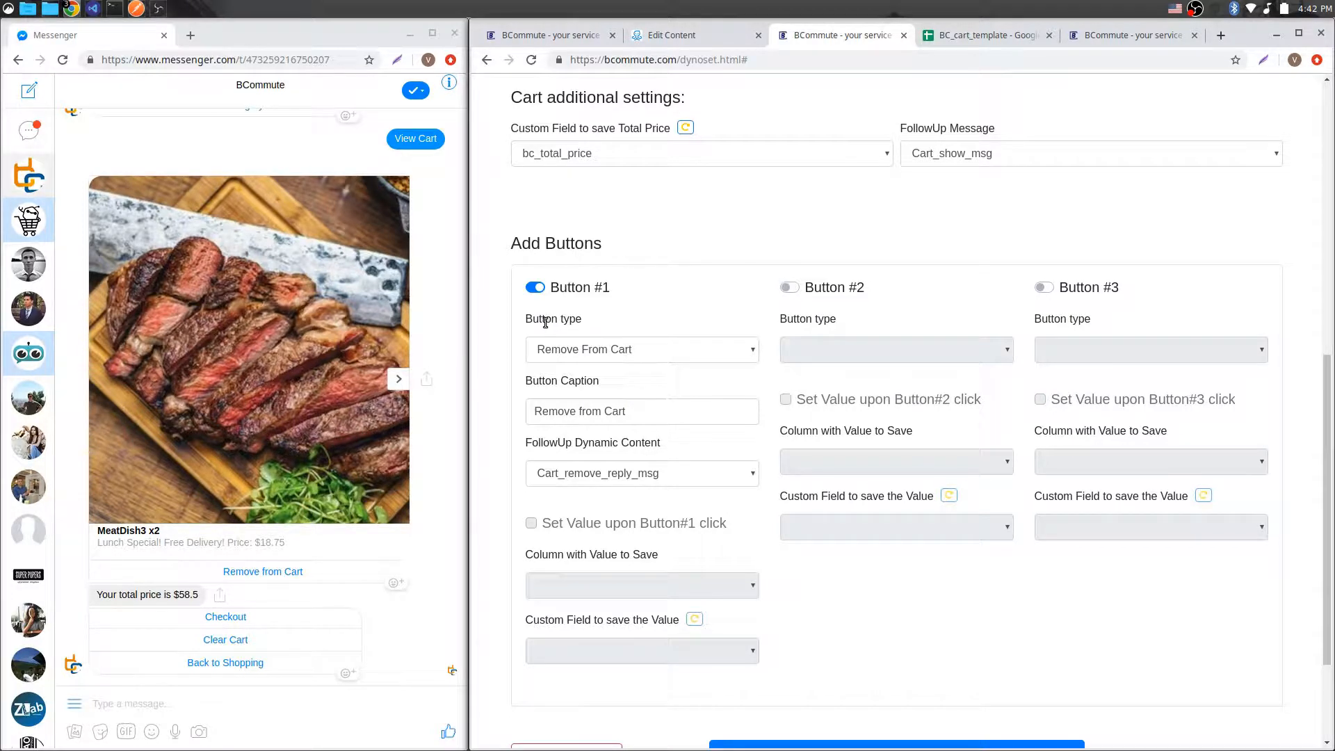
drag(532, 319, 590, 316)
click(590, 315)
click(987, 36)
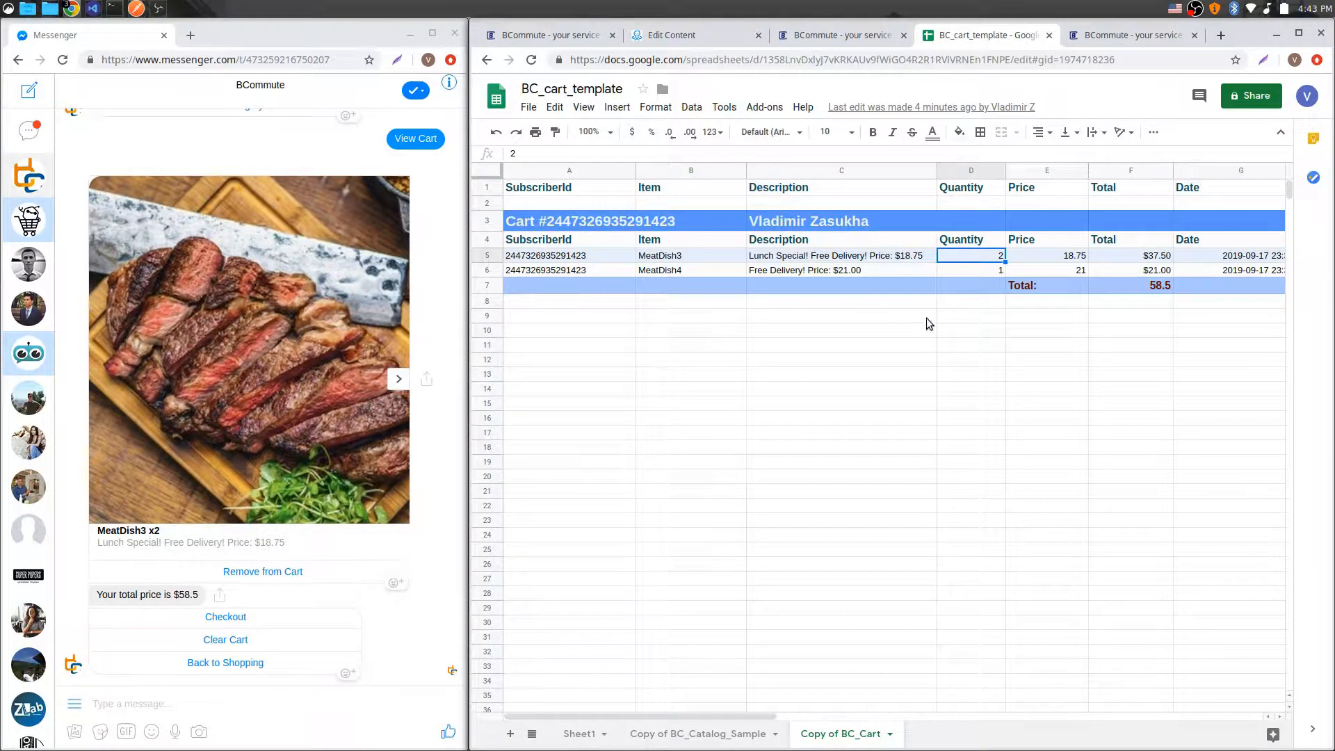
click(838, 38)
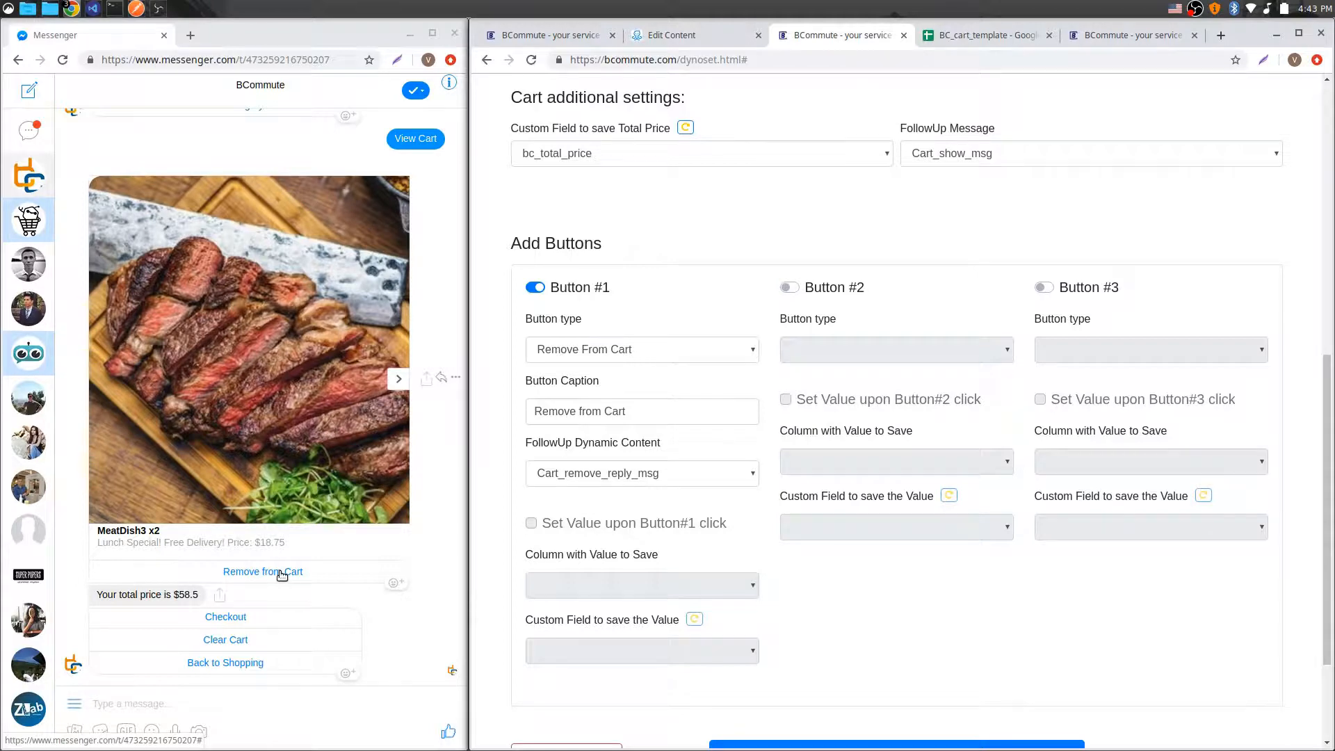
Step: Load the Cart_remove_reply_msg setup and examine its message text with the /*Item*/ placeholder
scroll(814, 413, up, 9)
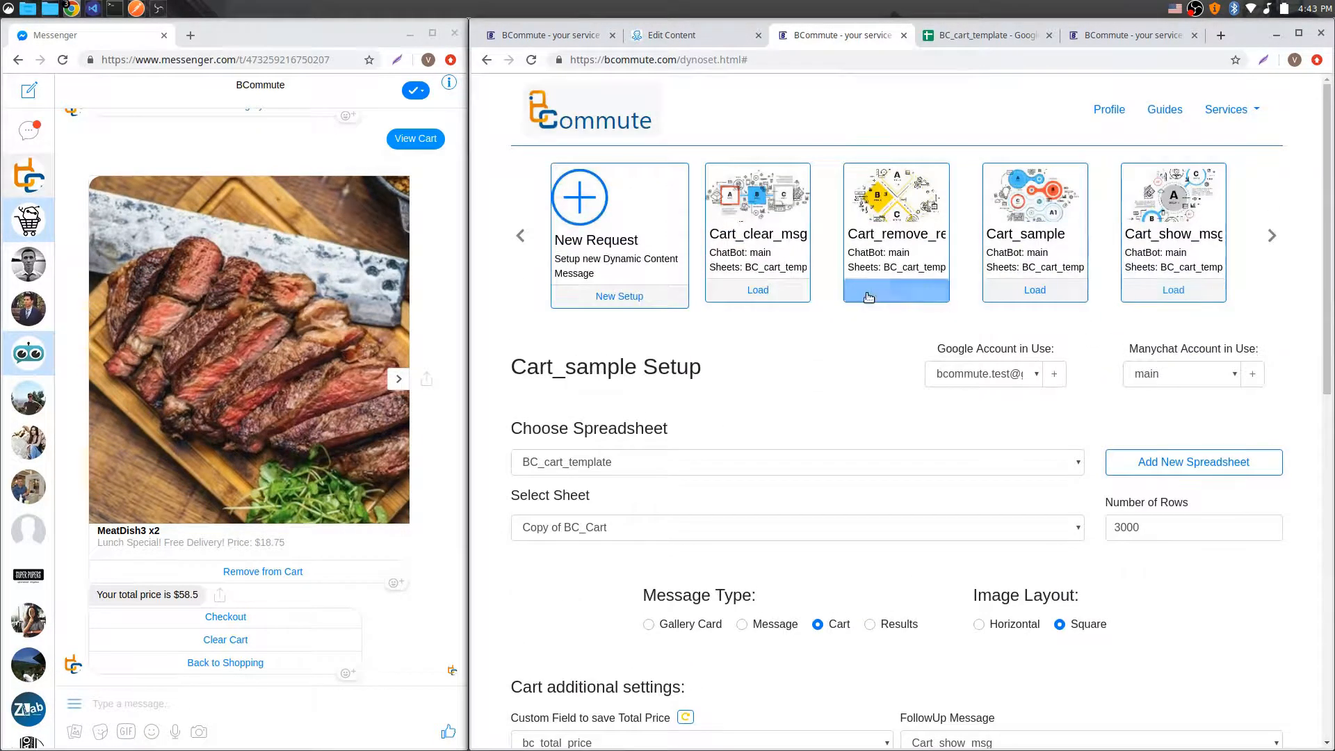
click(868, 296)
scroll(858, 386, down, 4)
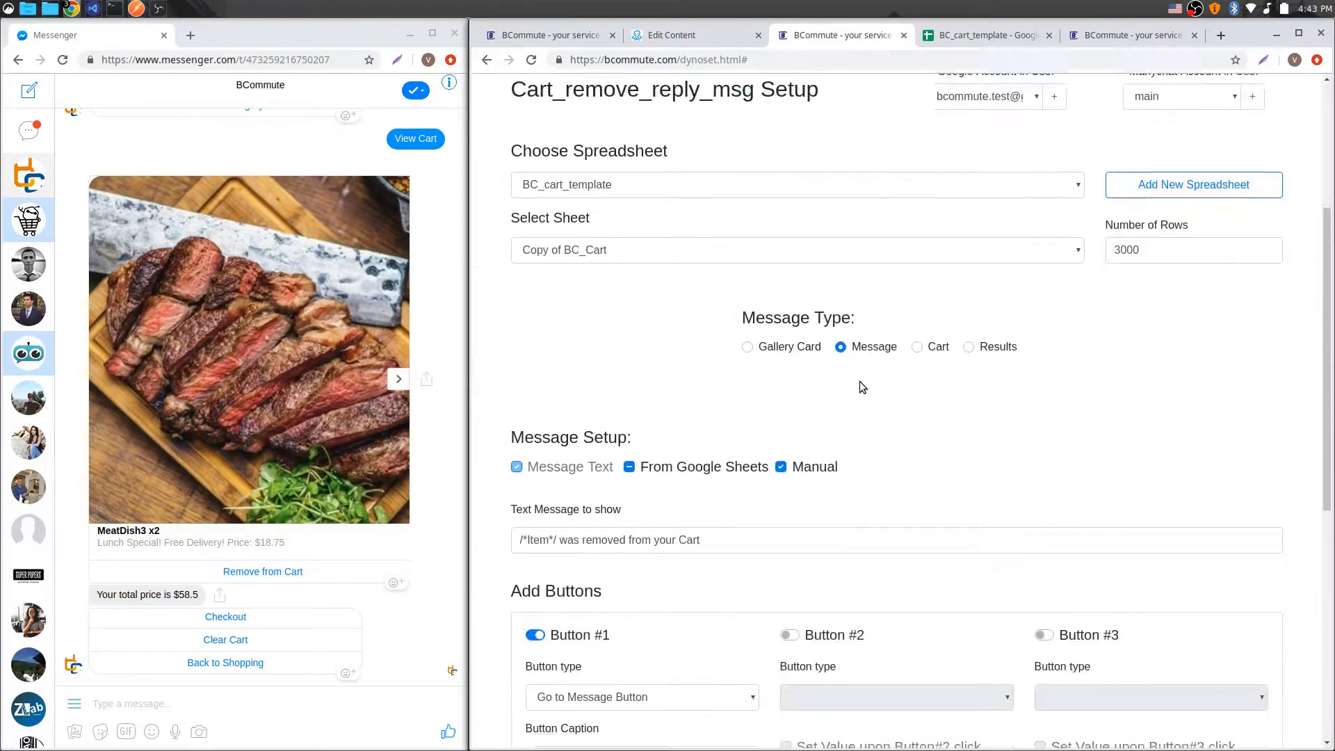
scroll(862, 387, down, 3)
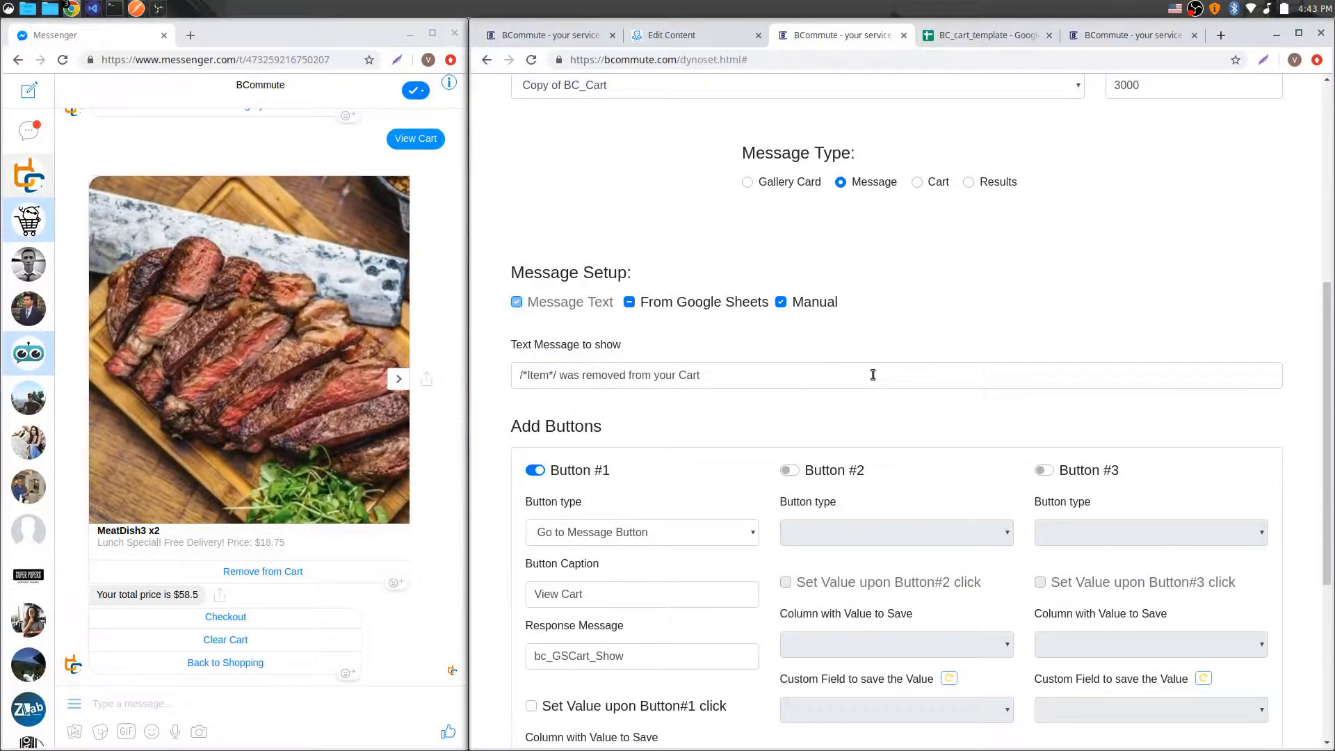
drag(742, 374, 469, 366)
click(719, 374)
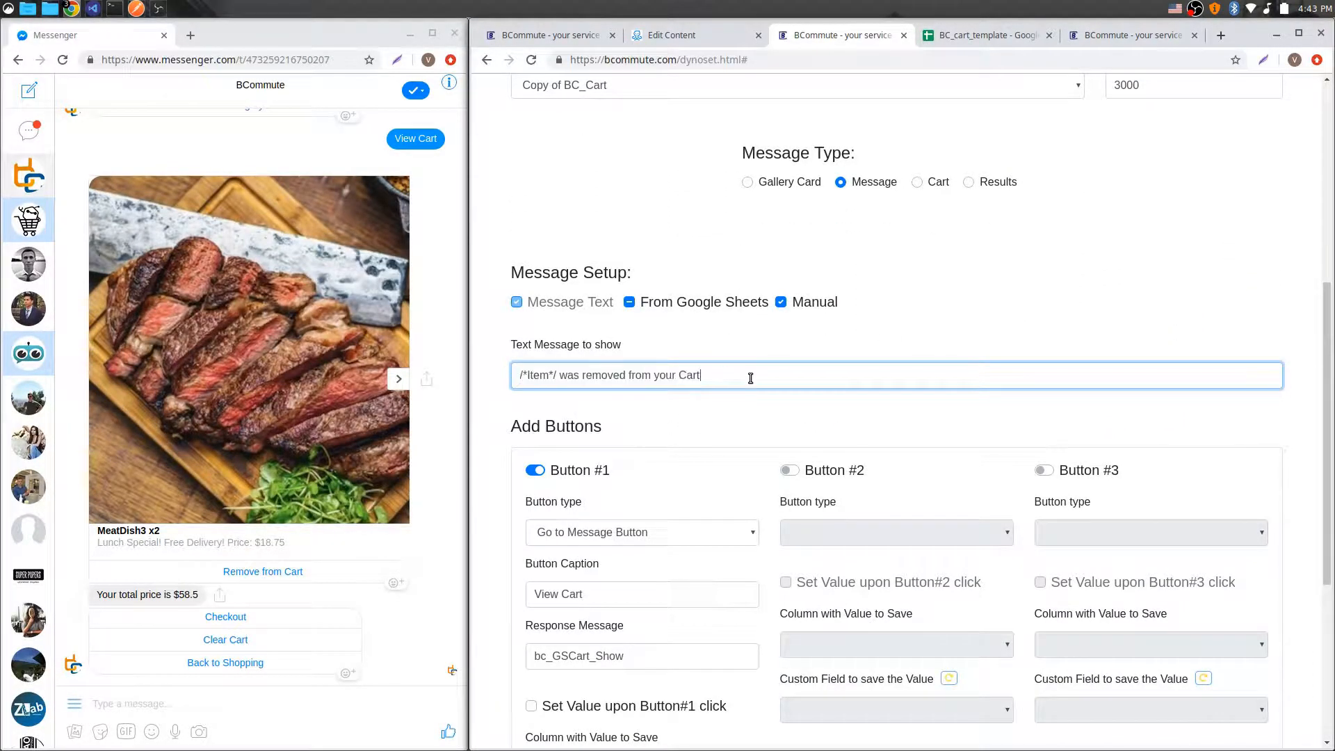
drag(557, 377, 520, 376)
scroll(736, 511, down, 3)
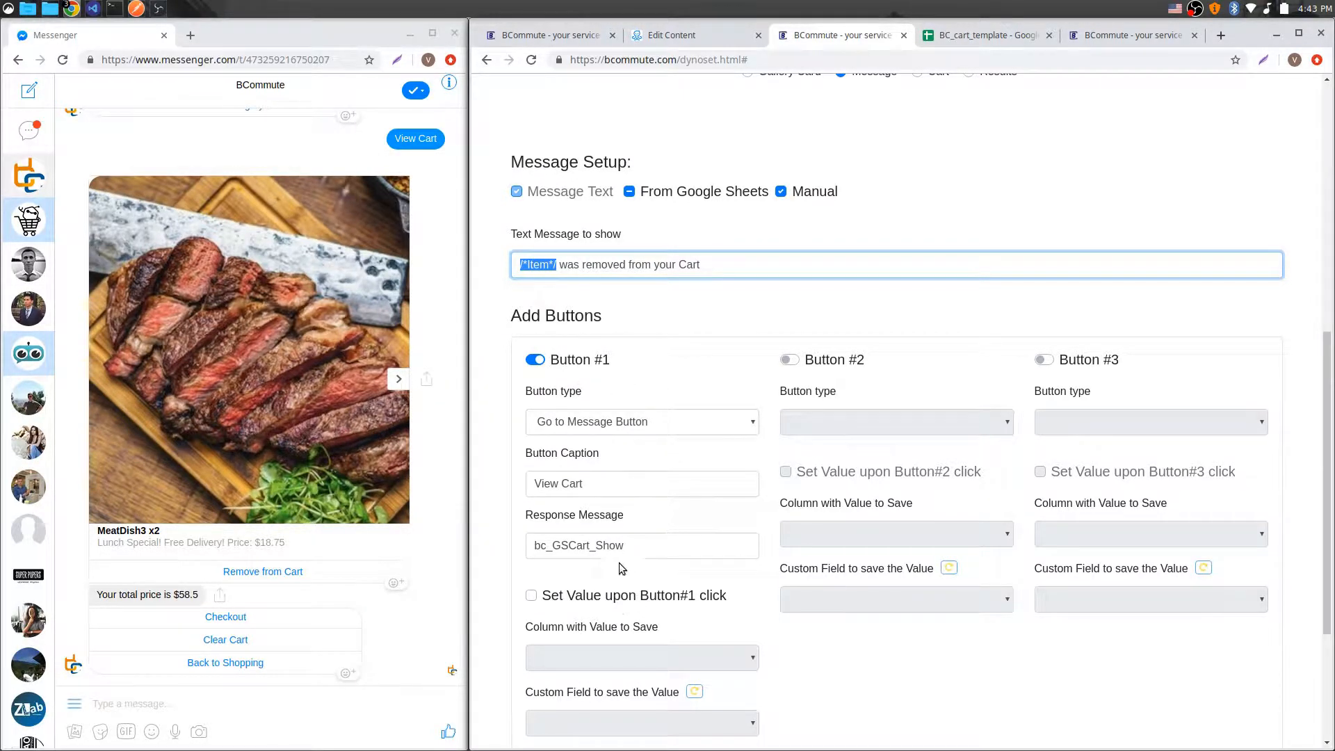
Step: Reload the Cart_sample setup and review its follow-up message and button settings
click(710, 36)
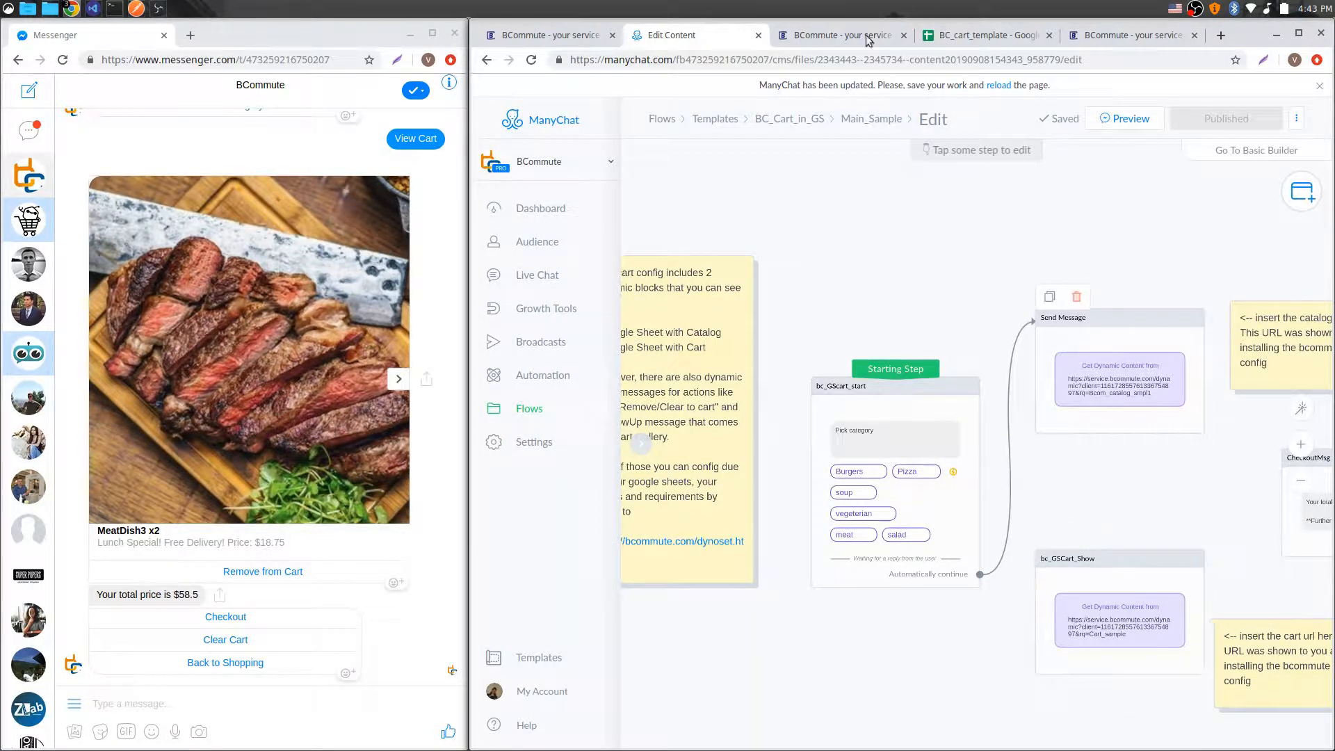
click(845, 36)
scroll(795, 317, up, 8)
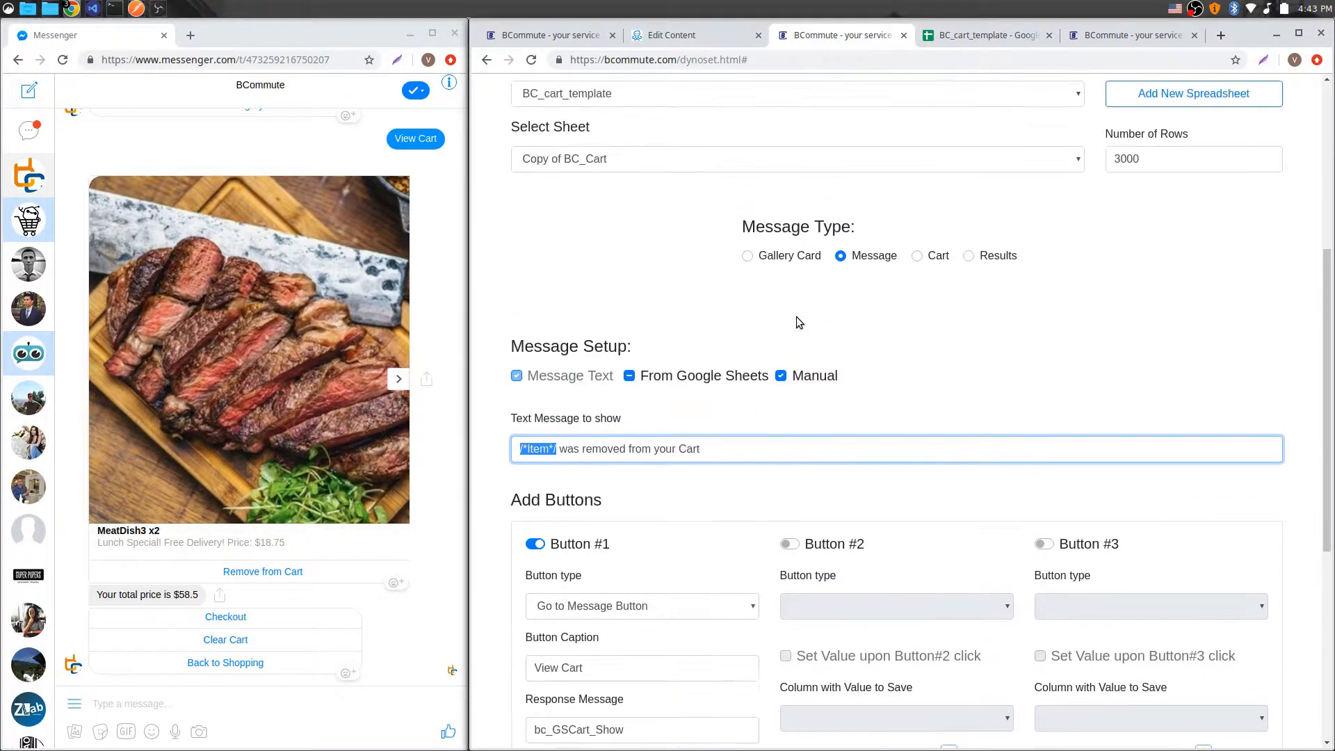
click(1044, 296)
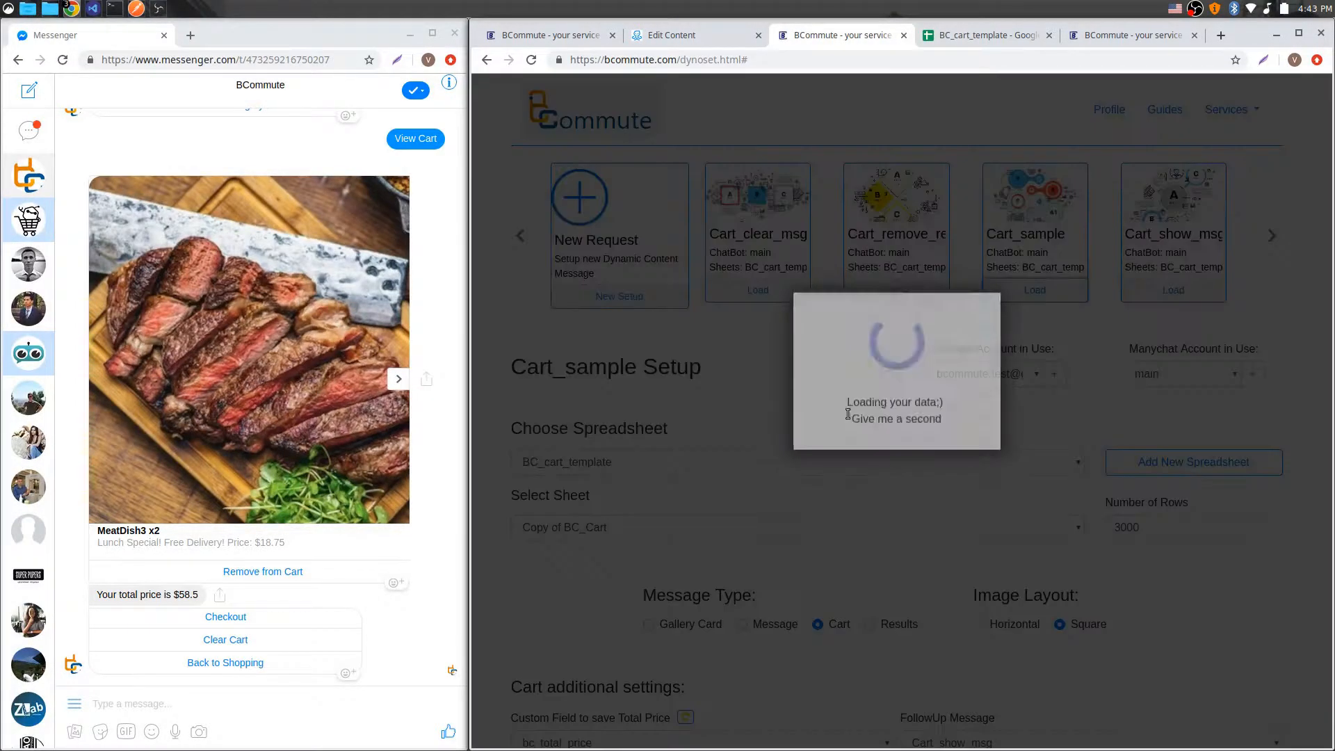
scroll(772, 431, down, 3)
scroll(796, 412, down, 4)
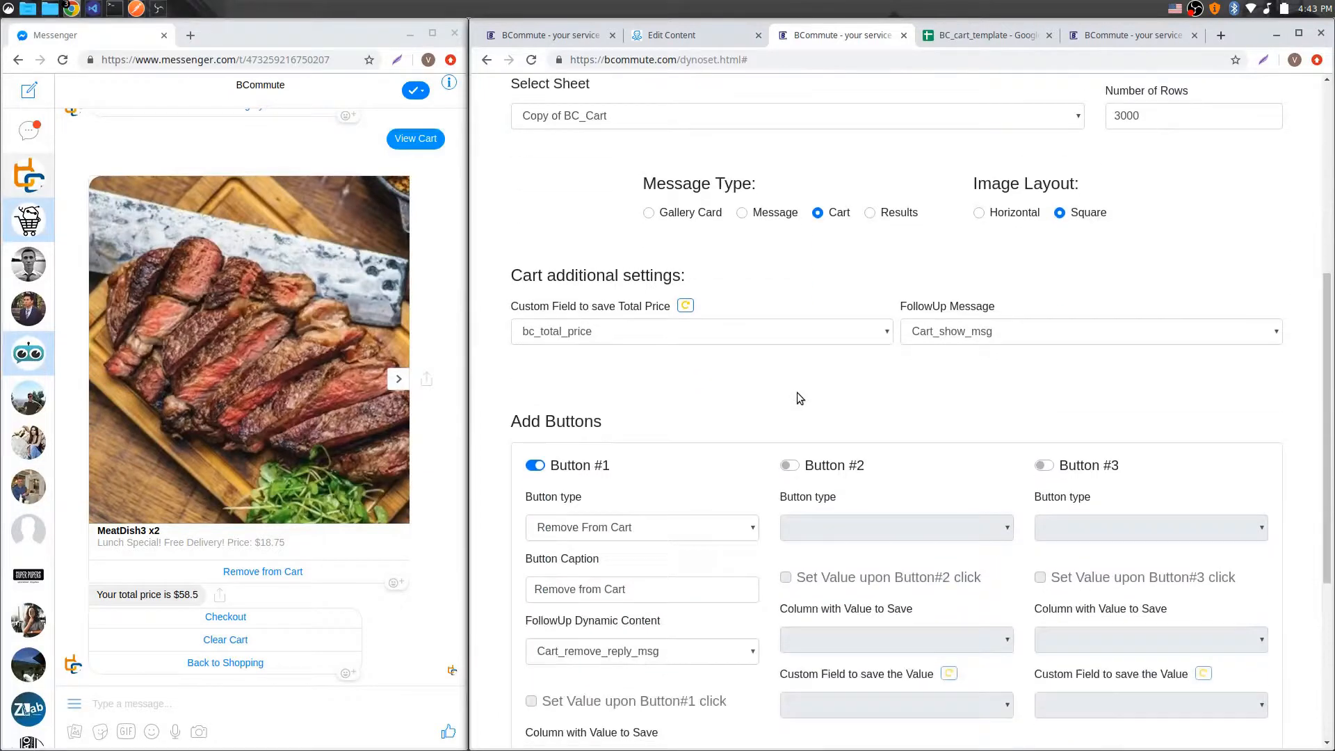
scroll(786, 471, up, 3)
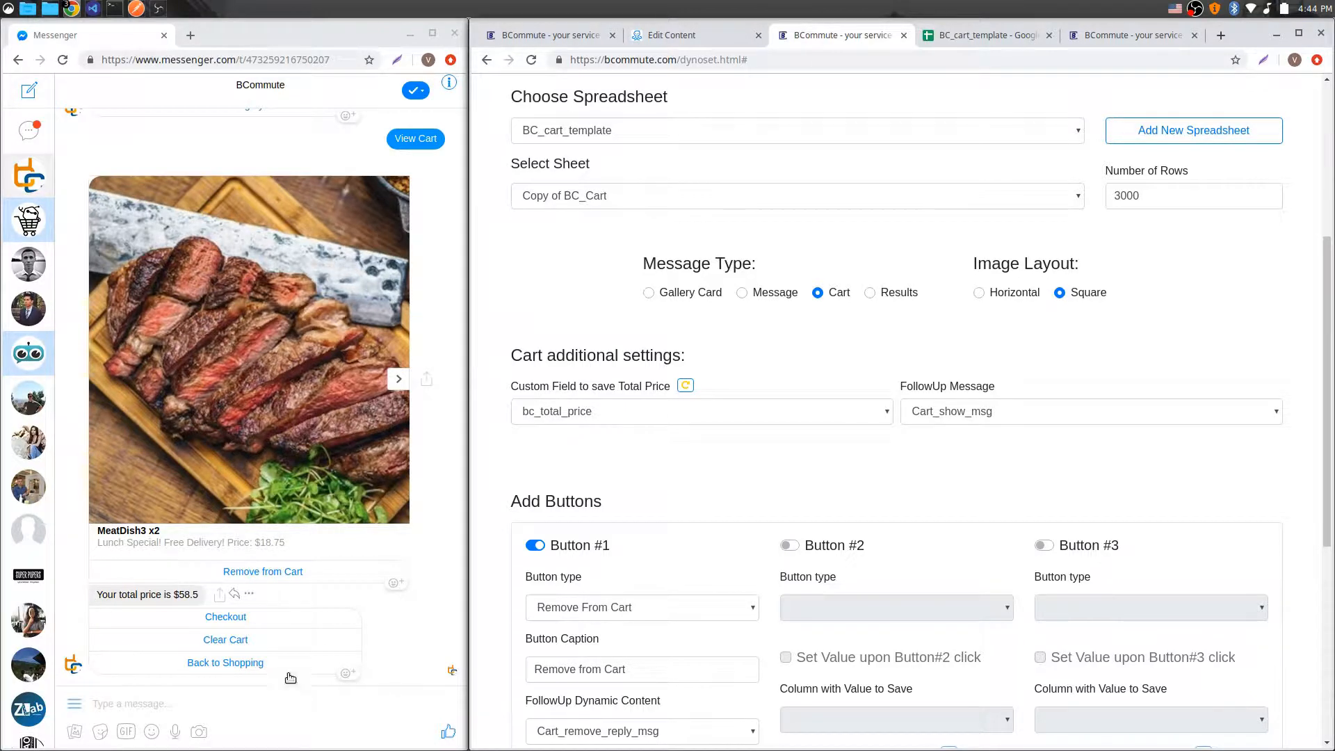
scroll(1241, 266, up, 4)
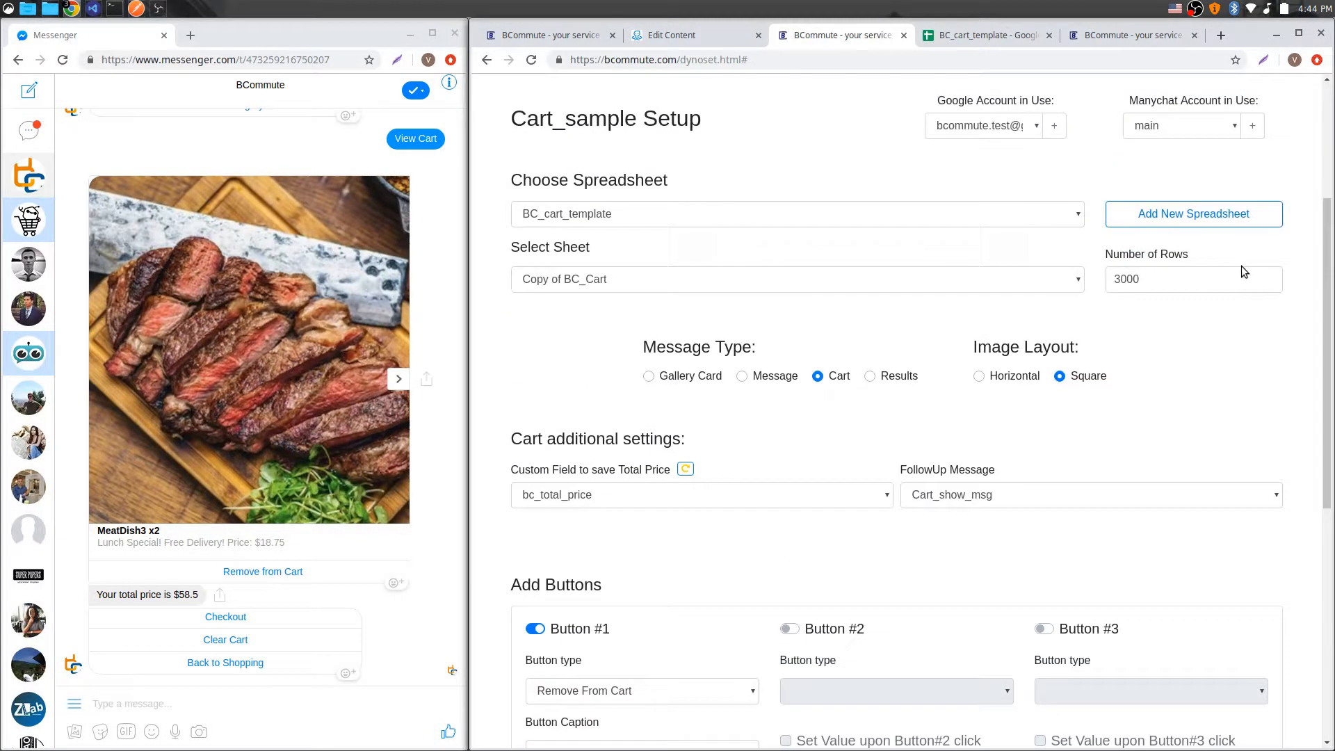
Step: Load the Cart_show_msg setup and compare its /*totalsum*/ message text with the total price shown in Messenger
click(1173, 216)
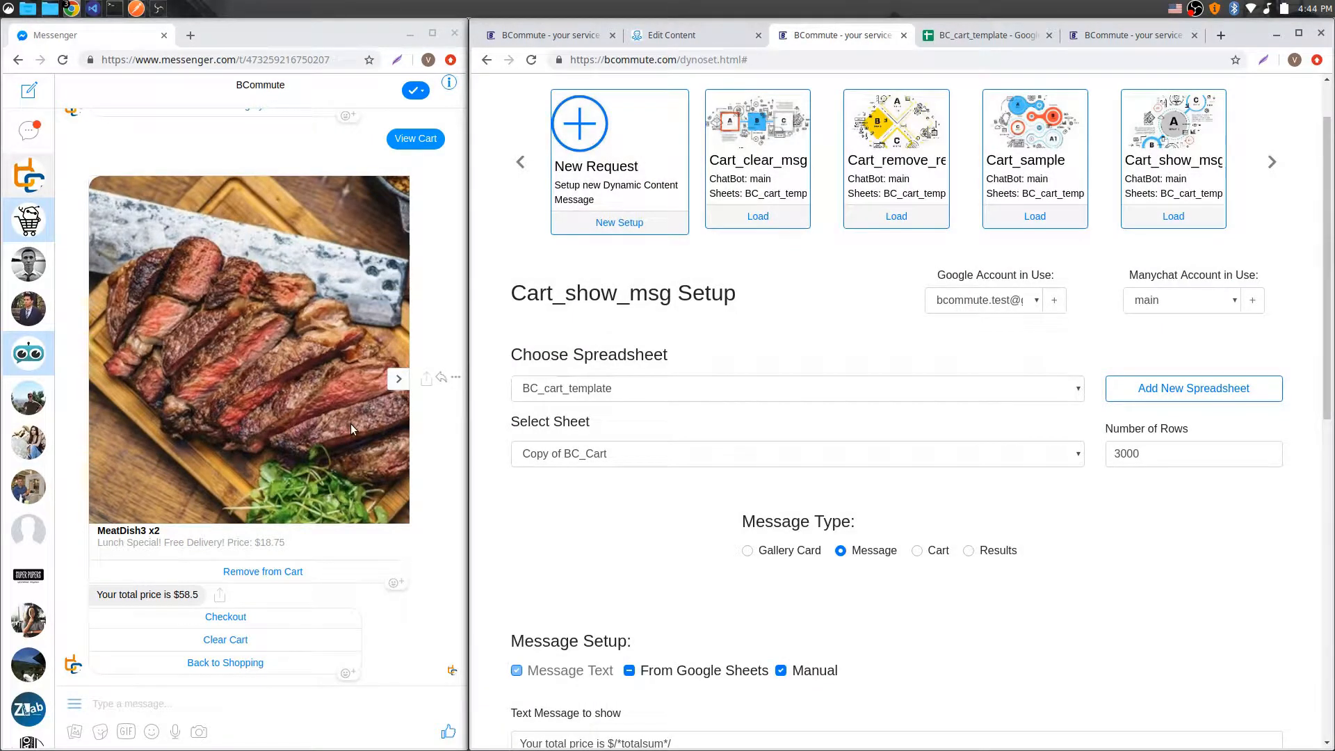
scroll(795, 536, down, 1)
scroll(795, 536, down, 5)
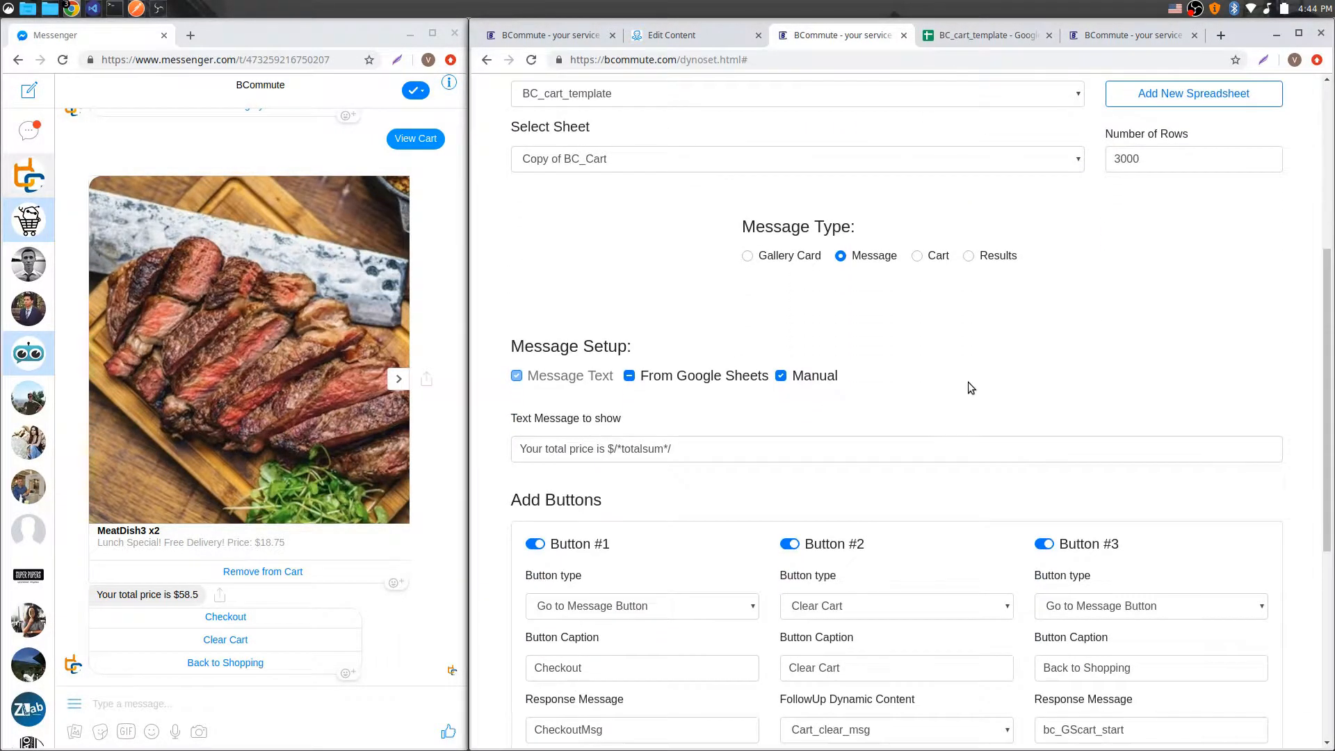
drag(521, 339, 683, 336)
click(759, 338)
drag(172, 595, 199, 595)
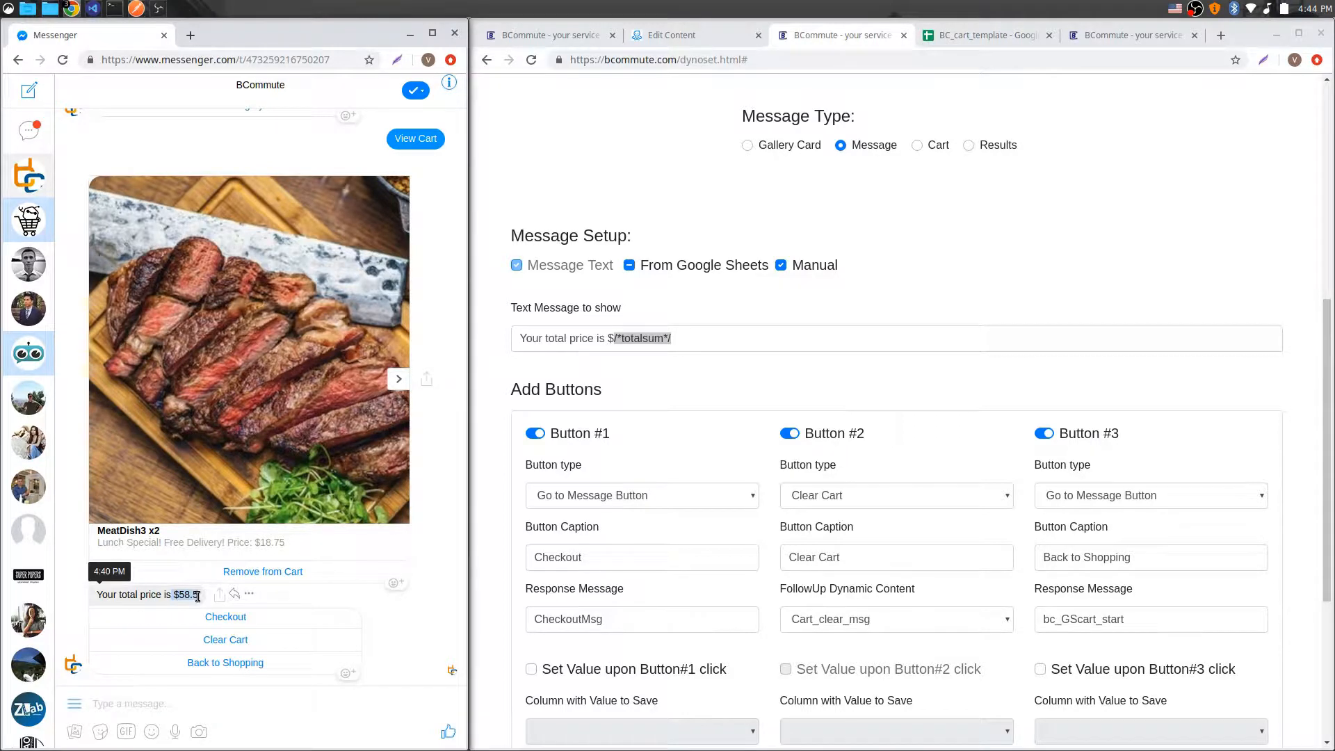
click(196, 595)
click(690, 339)
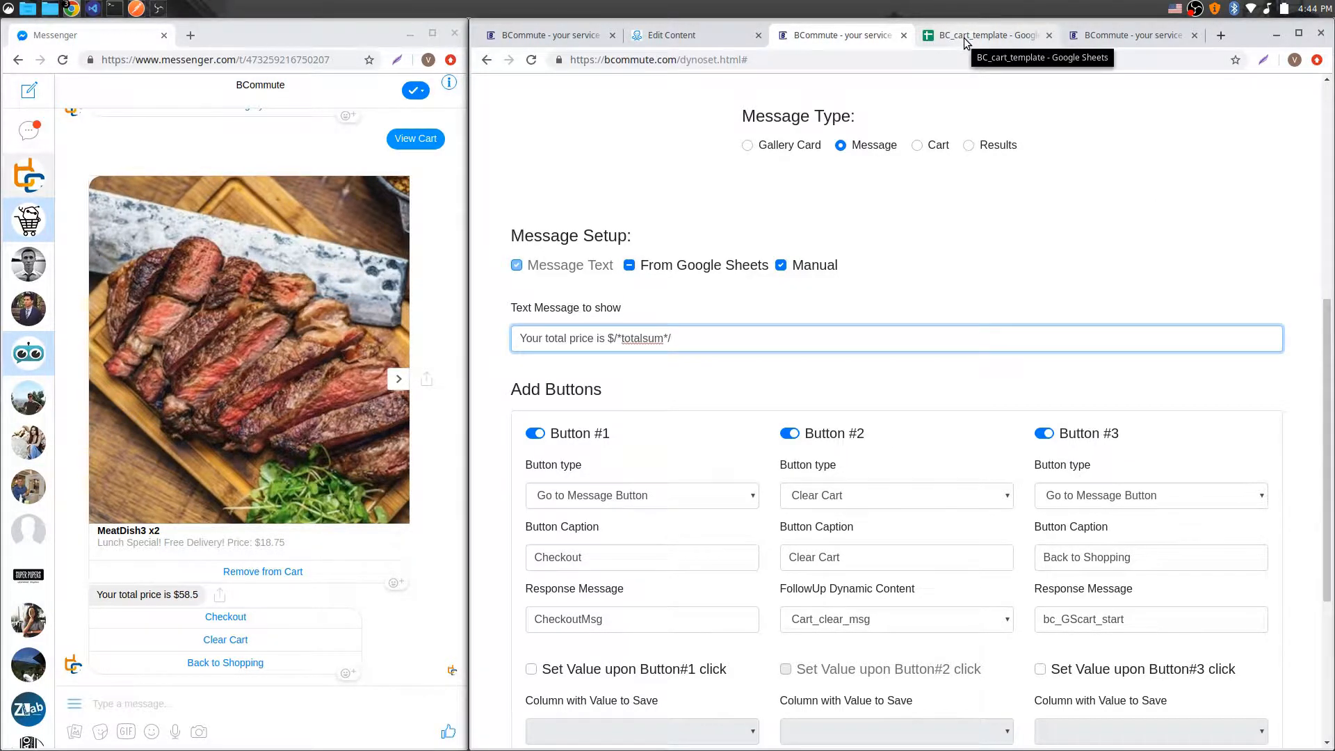
drag(614, 338, 673, 338)
click(673, 337)
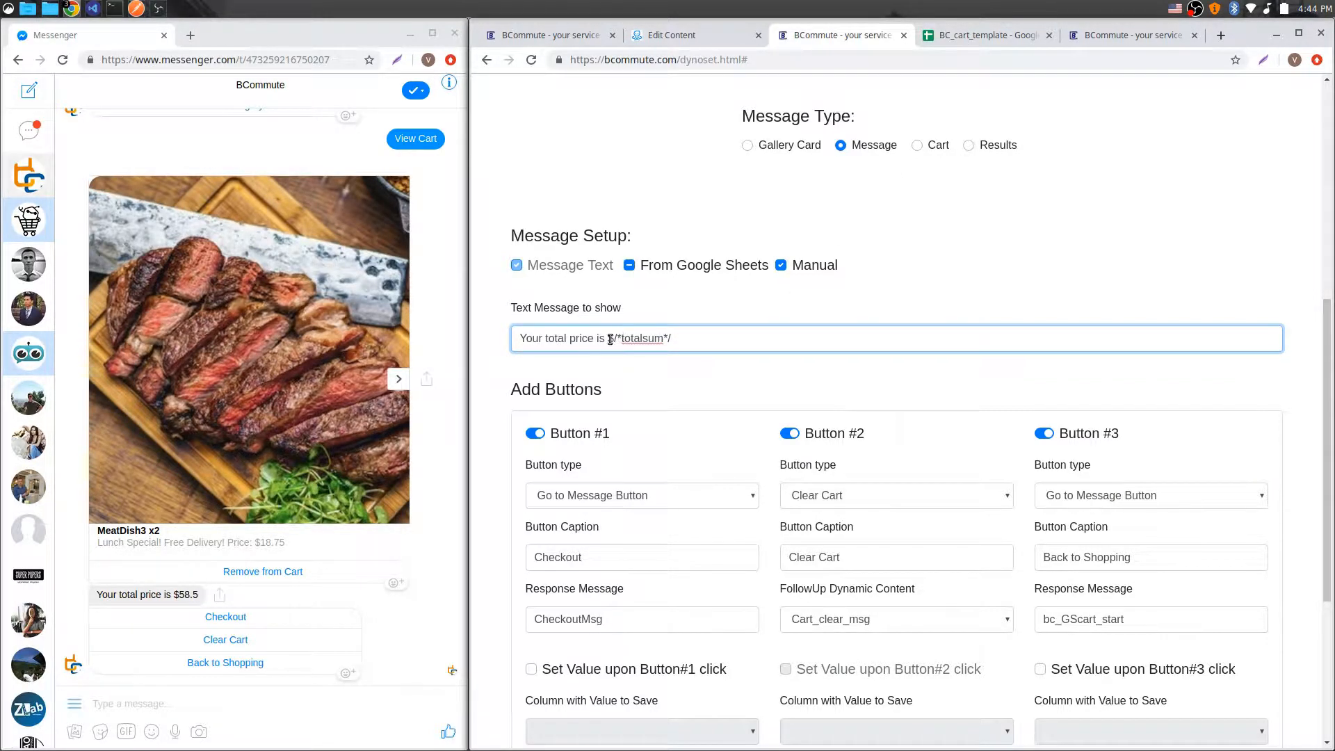
scroll(769, 388, down, 5)
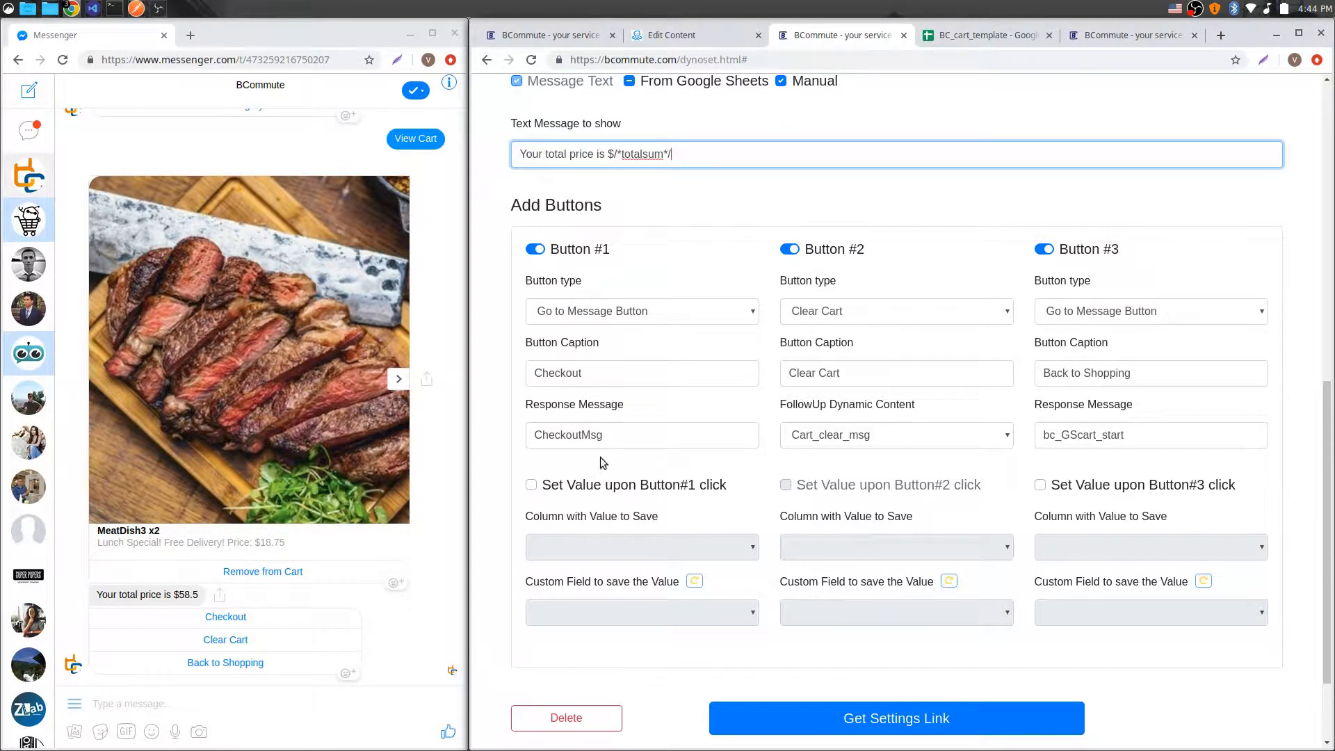
Step: Examine the CheckoutMsg block in the ManyChat flow and the button type options of Cart_show_msg's Button #2
click(685, 34)
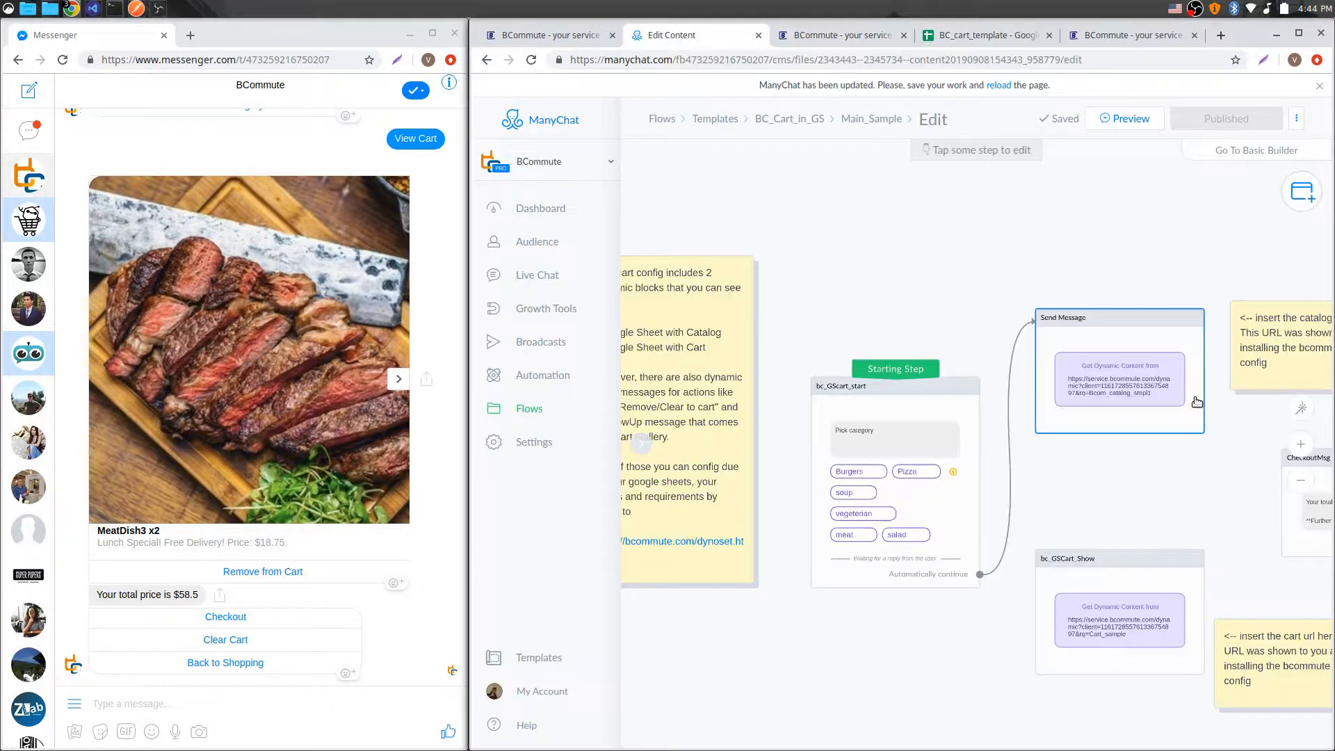
scroll(983, 365, up, 4)
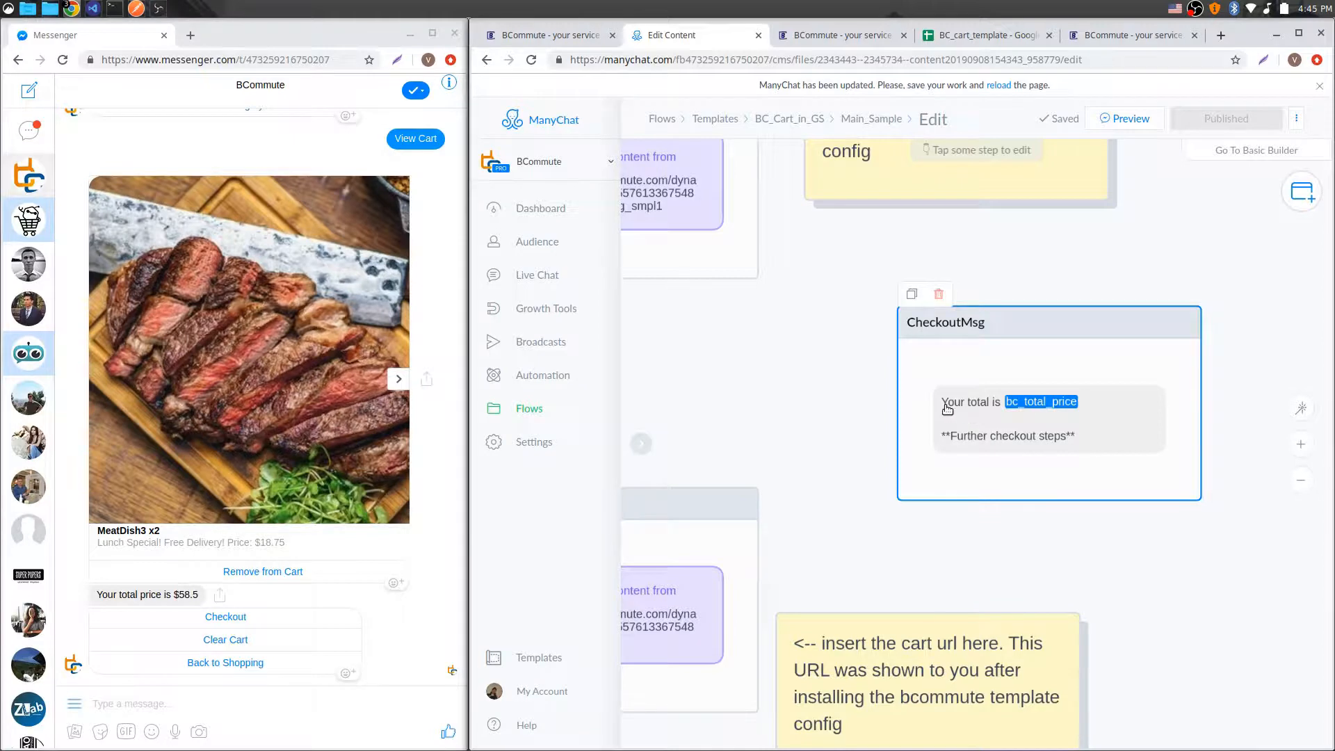
click(817, 43)
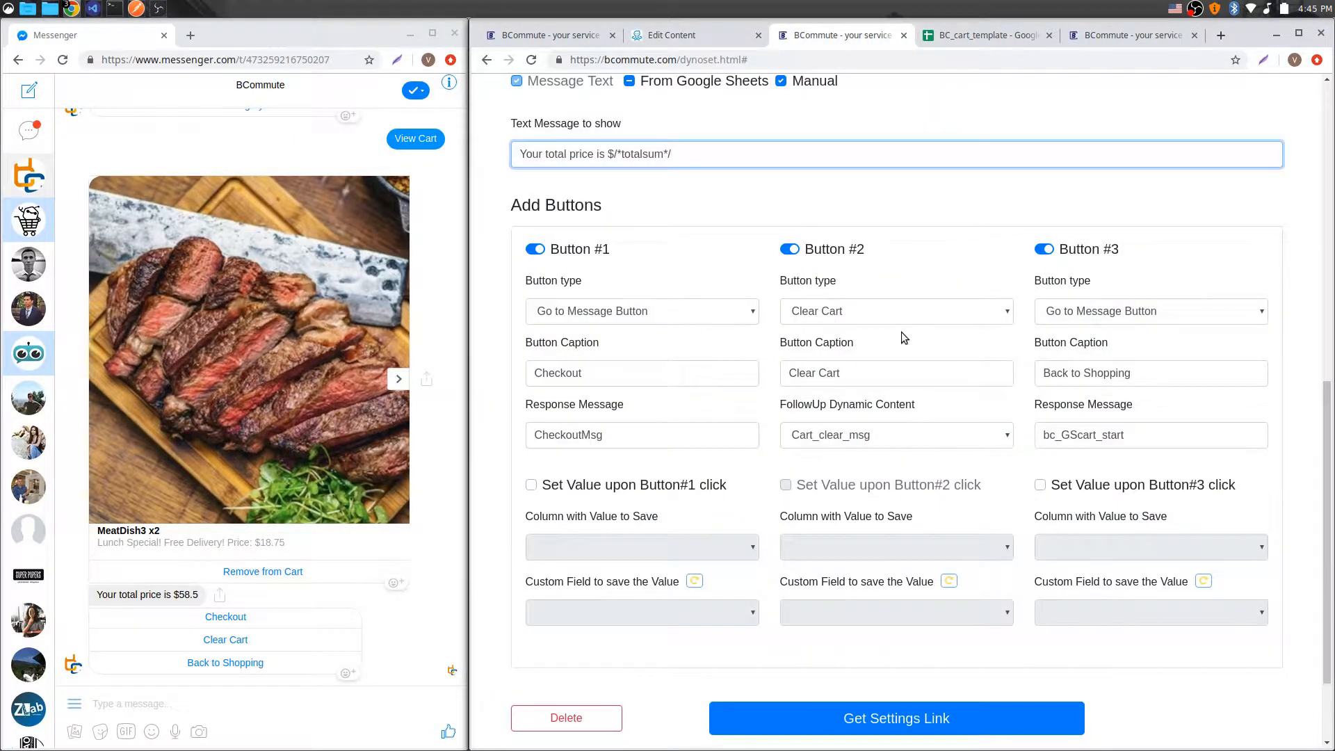
scroll(901, 332, up, 1)
scroll(745, 423, down, 2)
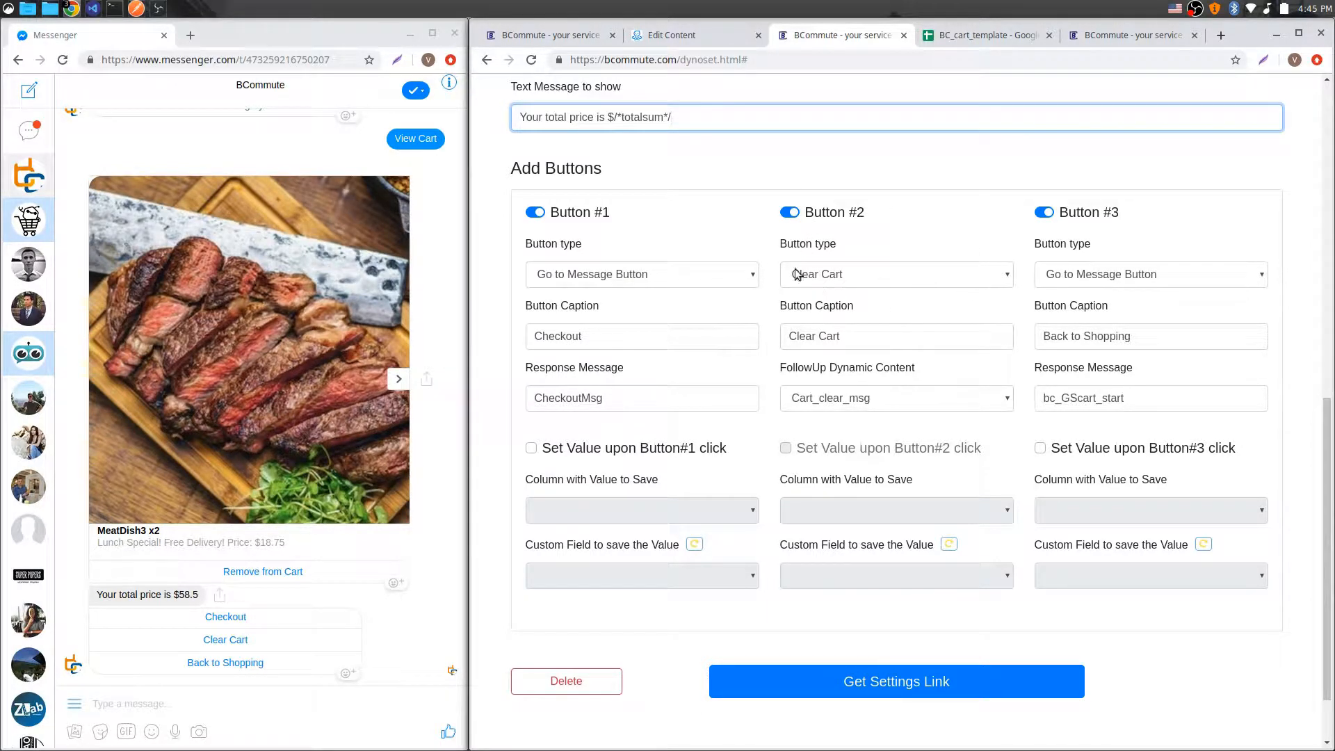
click(965, 279)
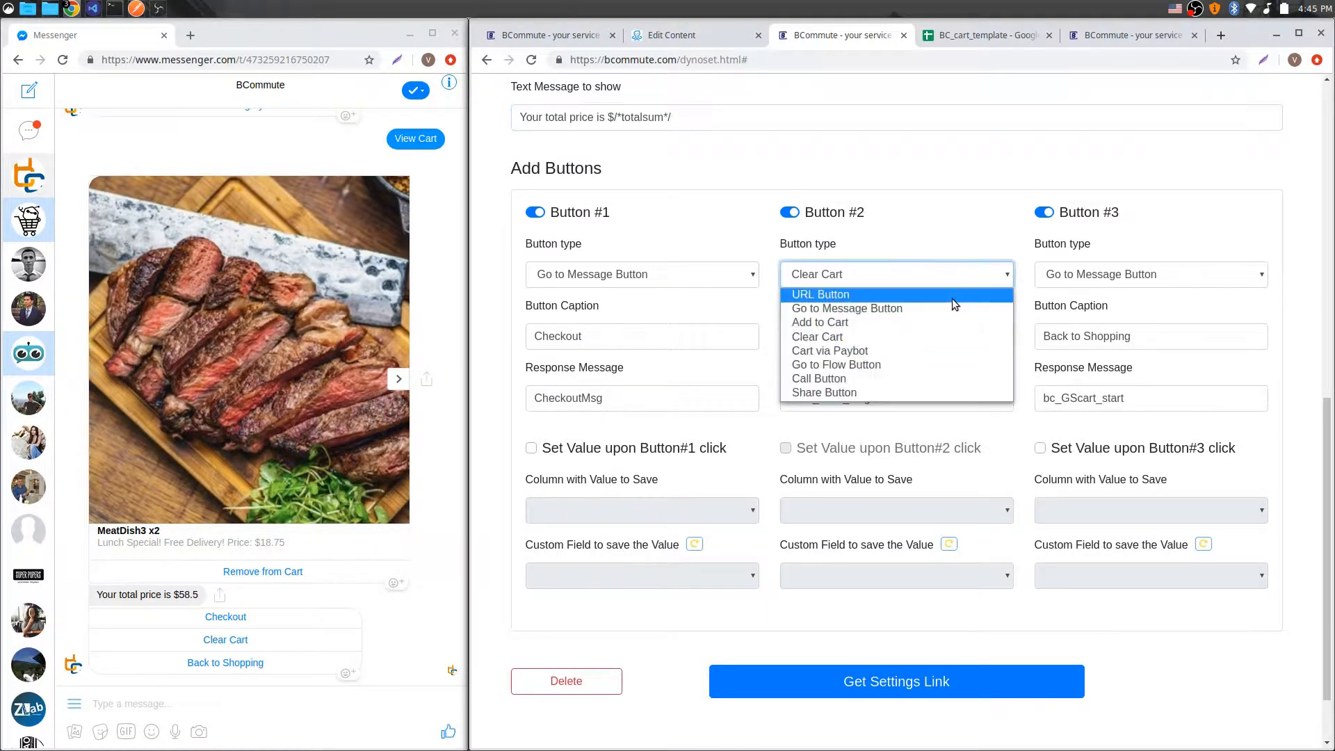
Step: Examine the Clear Cart button's settings in Cart_show_msg, including its follow-up dynamic content Cart_clear_msg
click(916, 332)
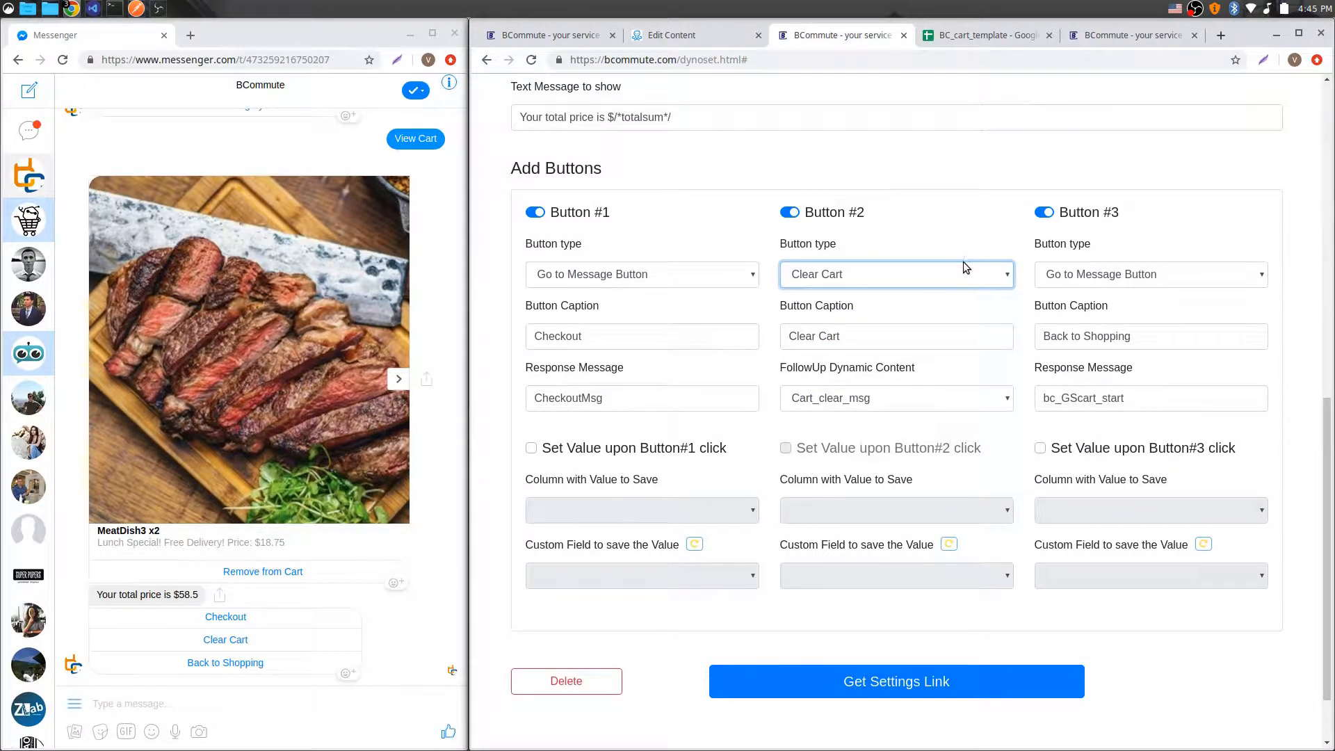
click(983, 38)
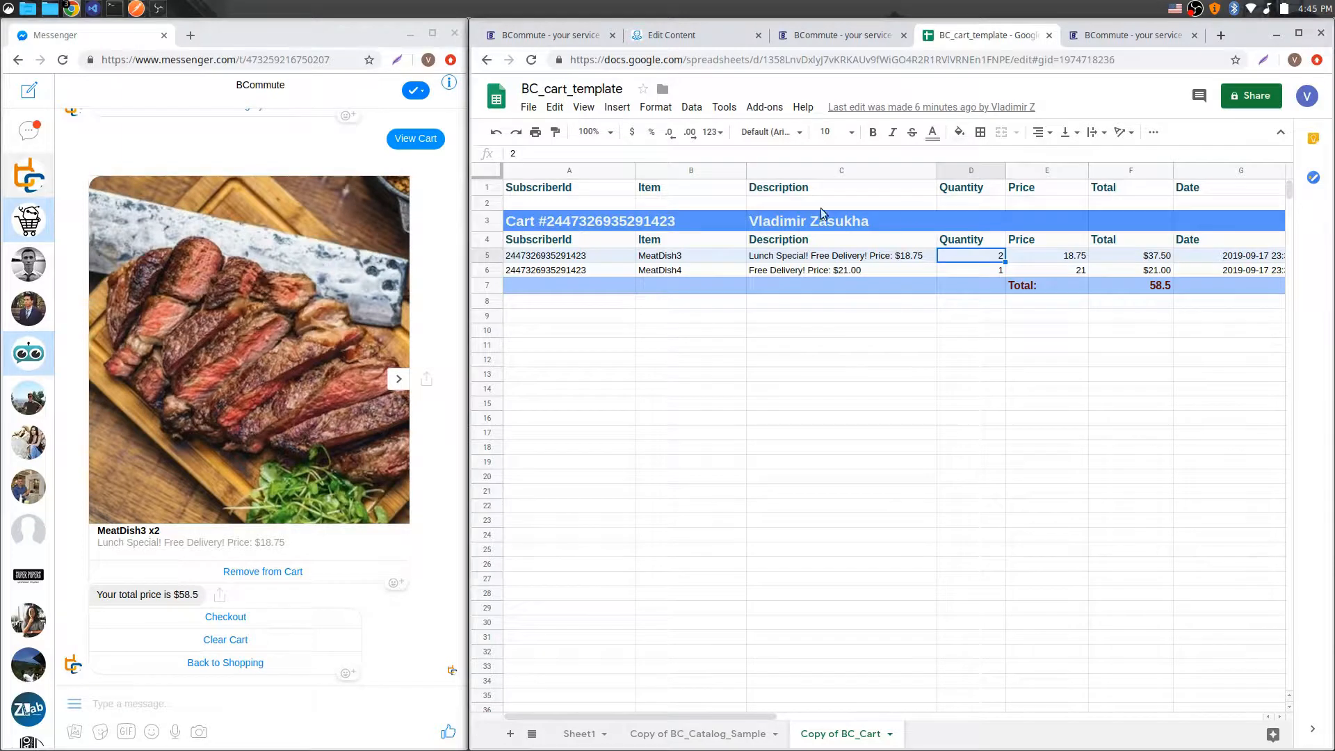
click(822, 38)
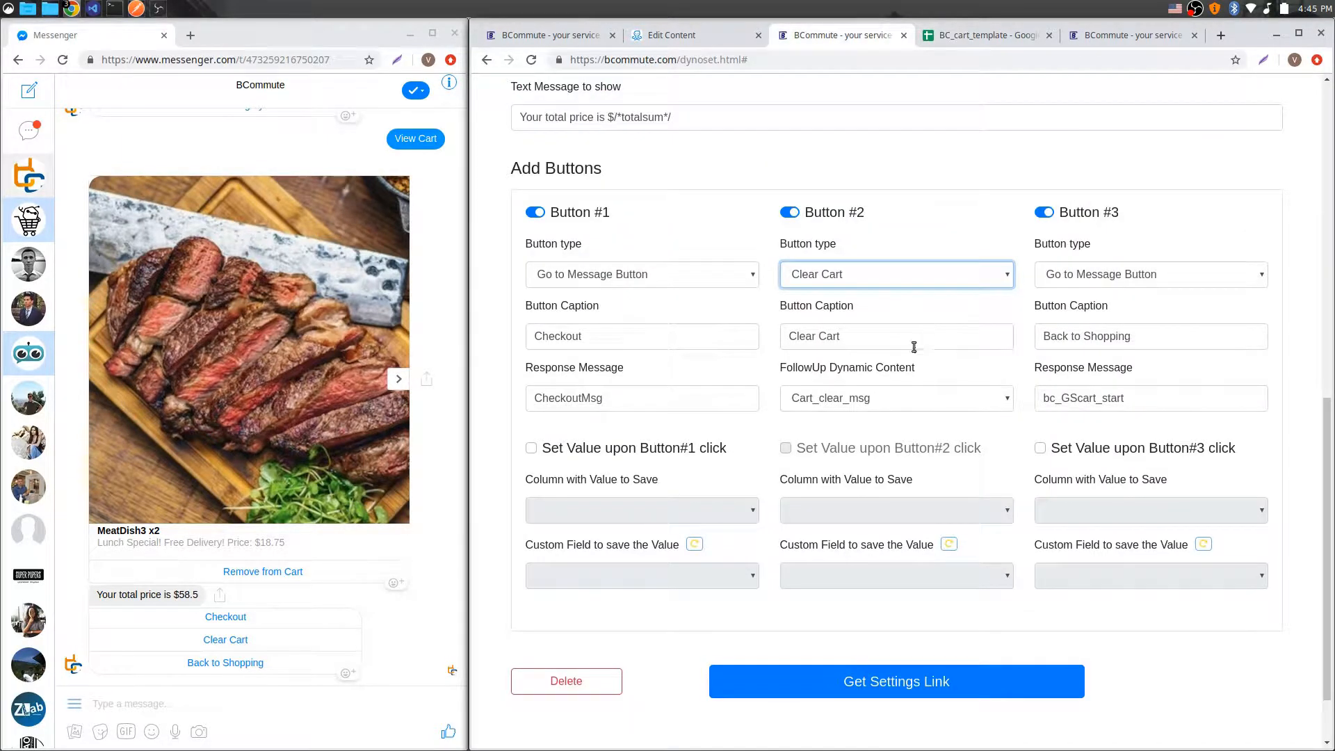
drag(781, 368, 979, 370)
click(965, 373)
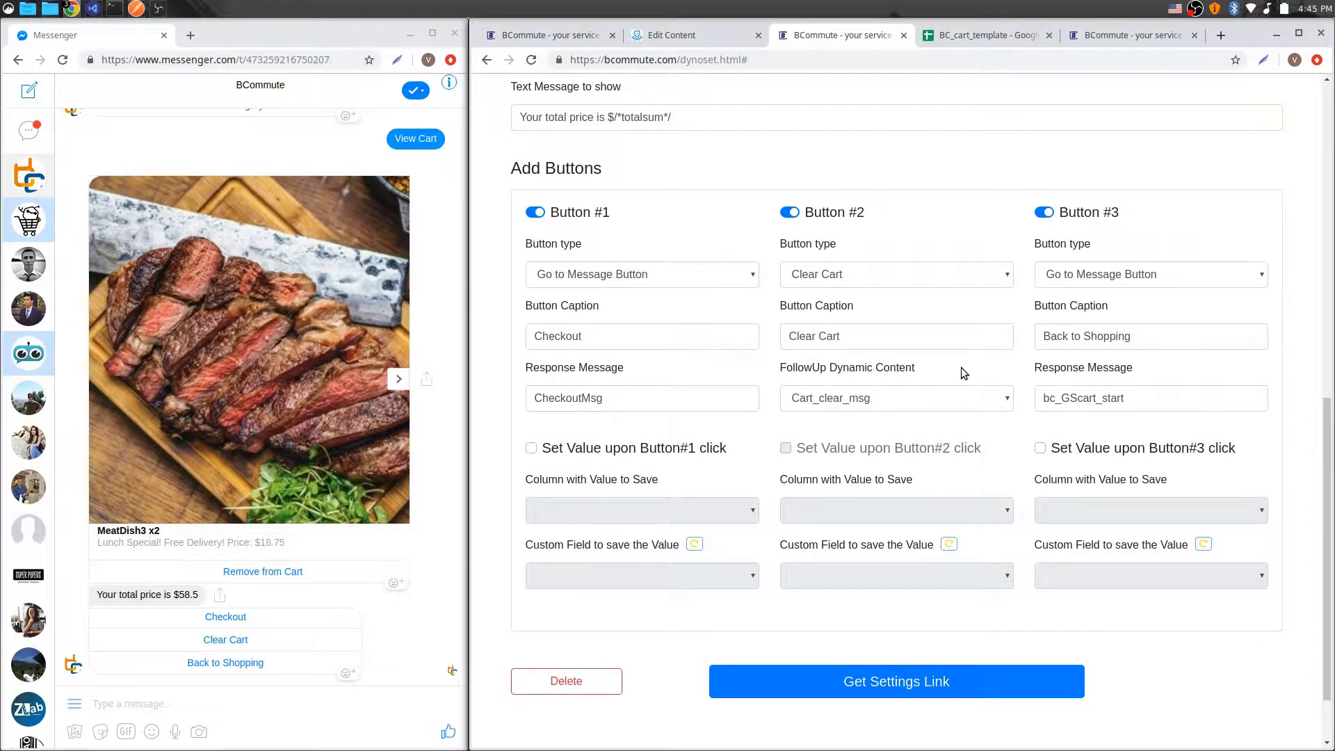
Step: Load the Cart_sample setup again and review its cart settings and Remove From Cart button
scroll(945, 315, up, 2)
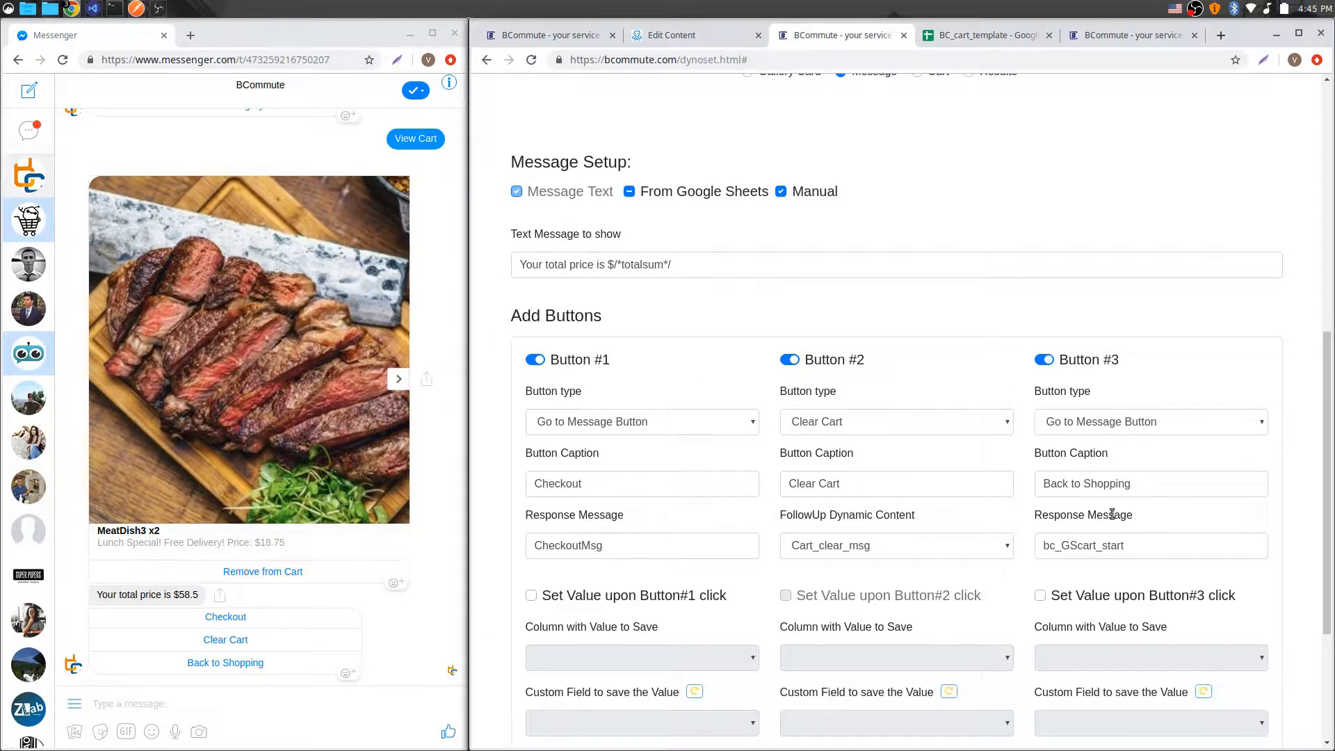
scroll(973, 230, up, 3)
scroll(974, 228, up, 2)
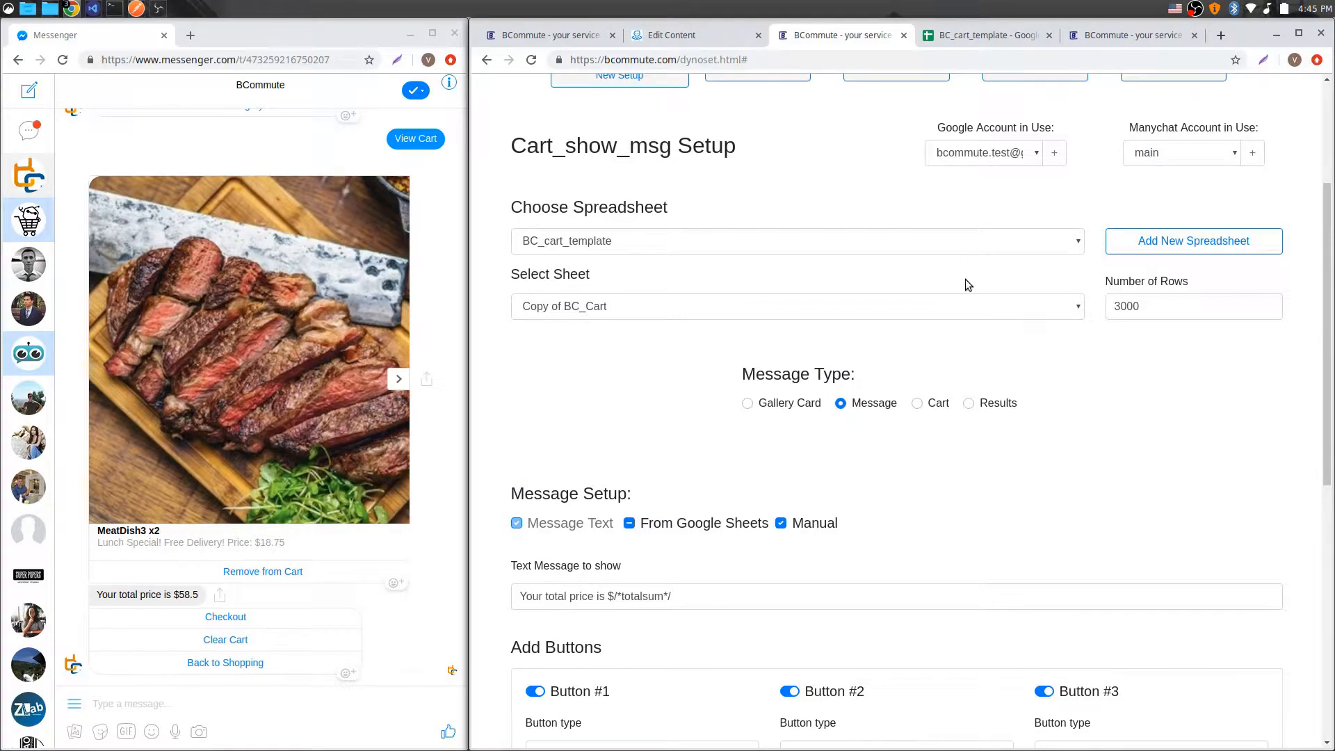
scroll(965, 278, down, 3)
scroll(963, 267, up, 2)
scroll(960, 254, up, 3)
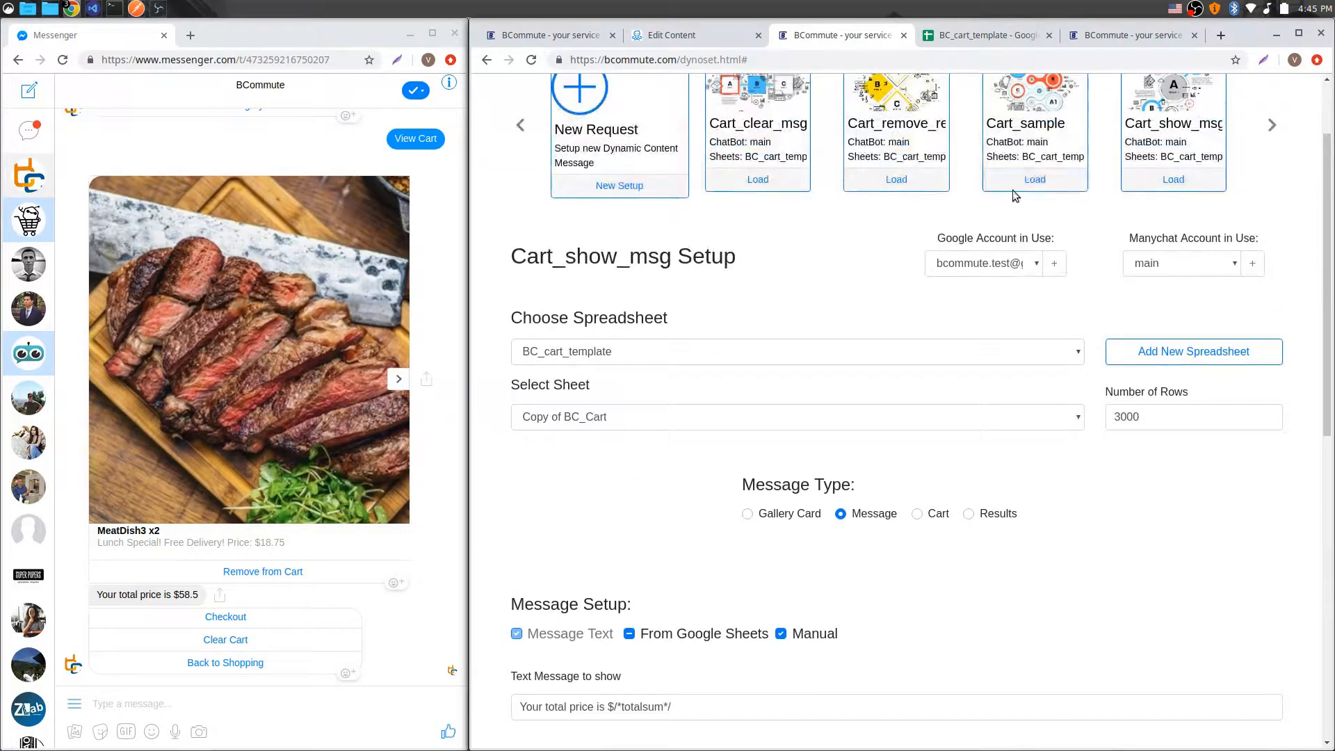
click(1021, 181)
scroll(1029, 173, down, 4)
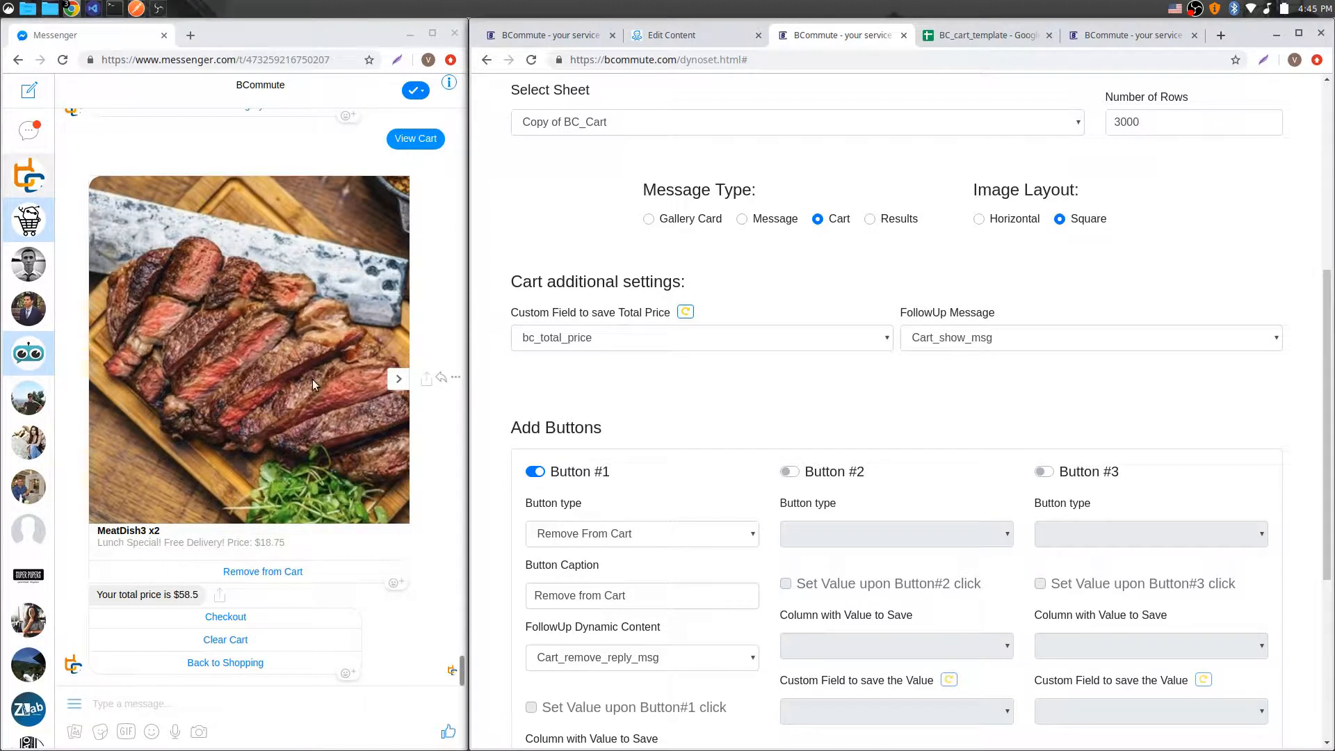
Step: Browse the cart items in Messenger and compare them with the ManyChat flow and the cart sheet
click(400, 380)
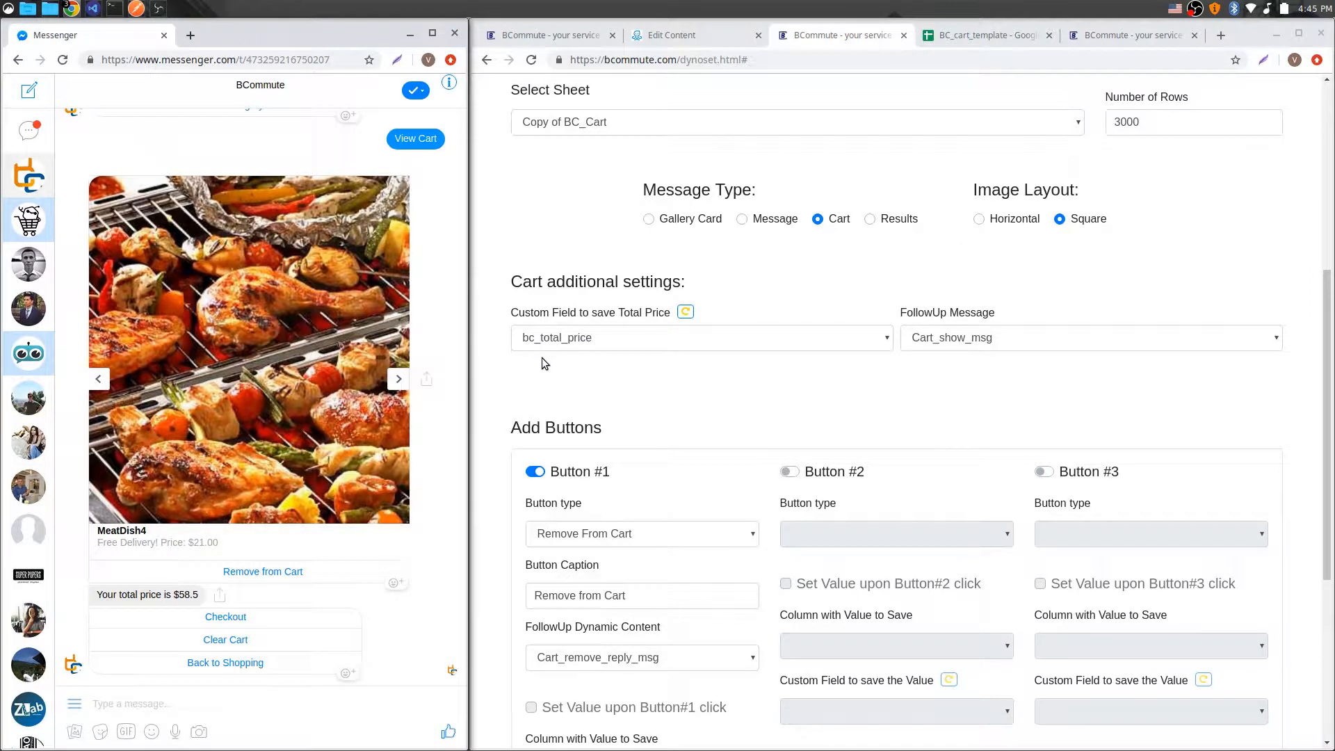
click(669, 36)
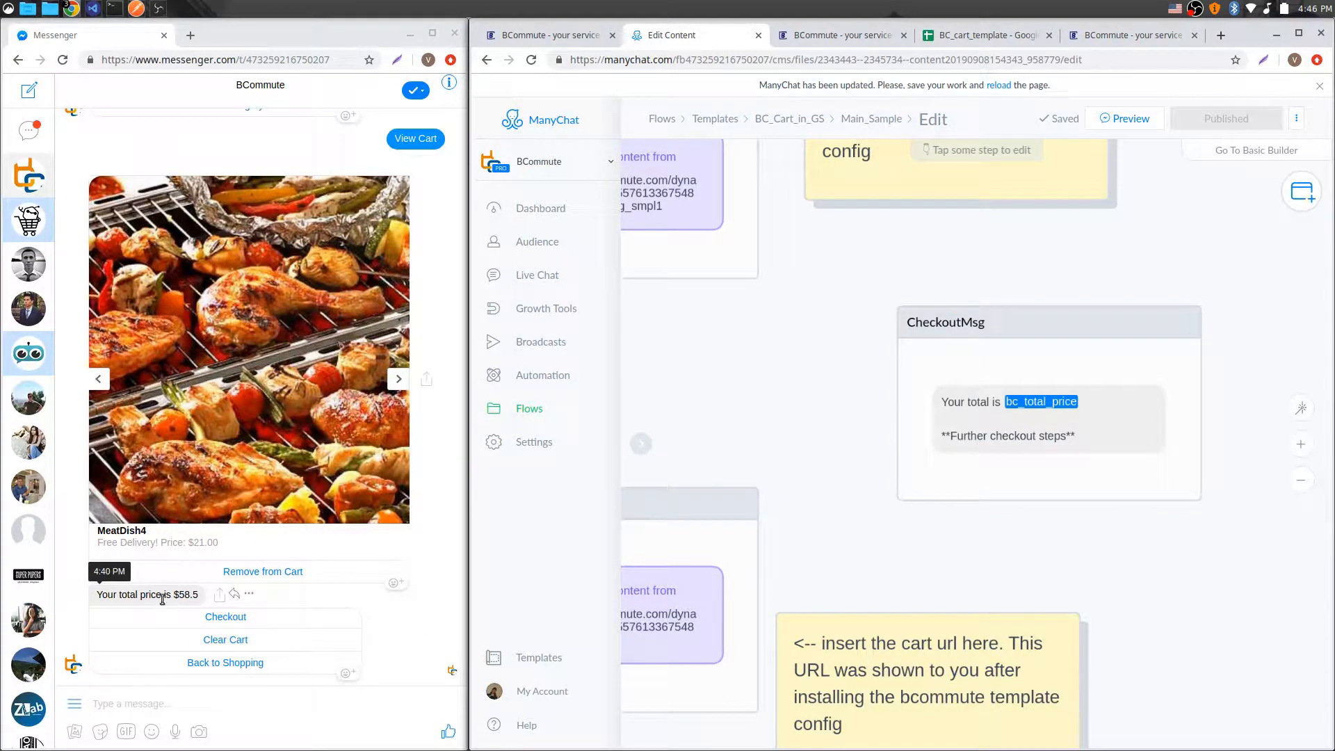
click(810, 36)
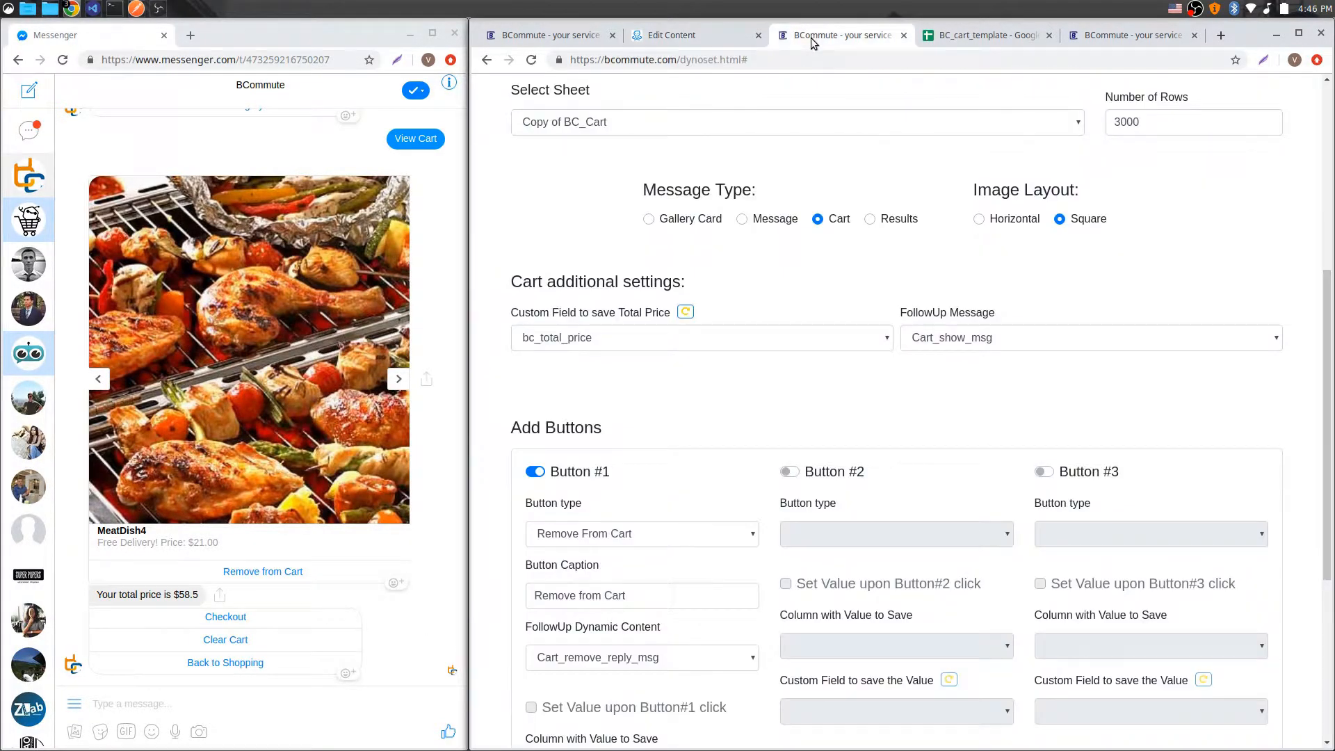
click(98, 379)
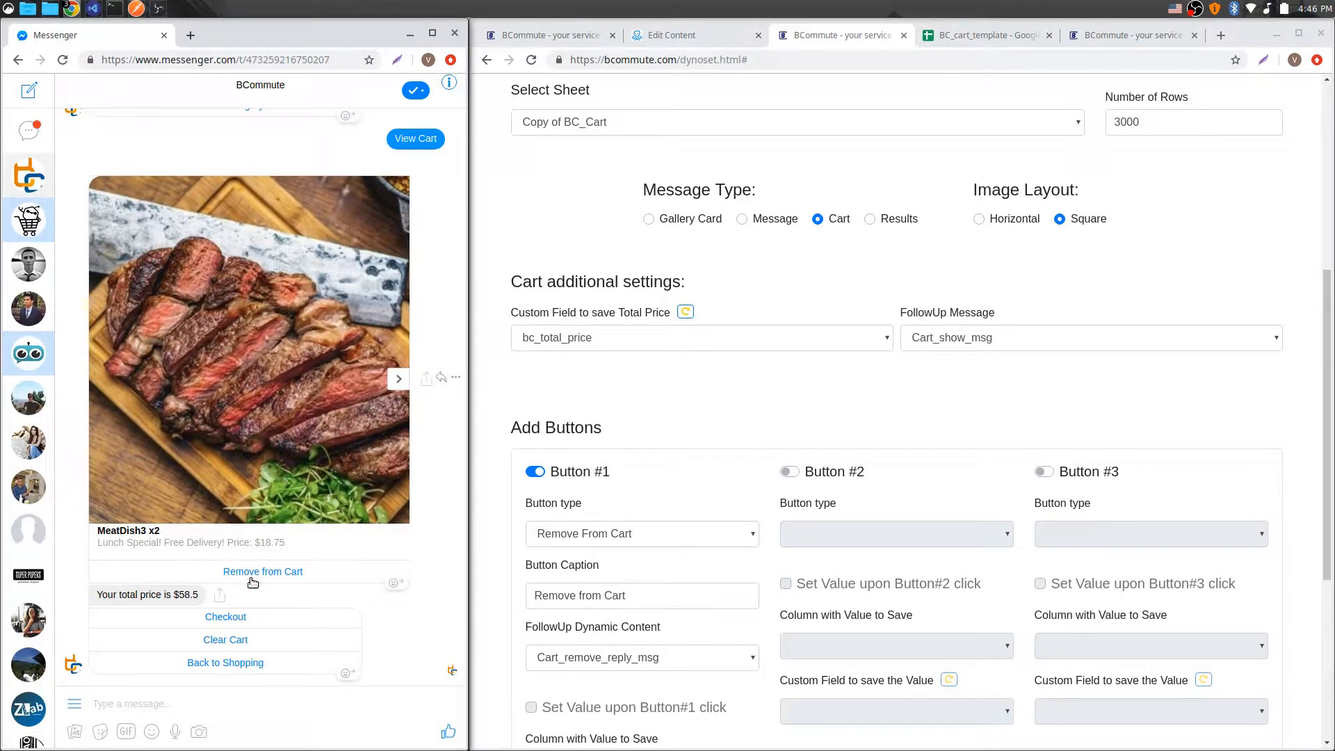
click(986, 38)
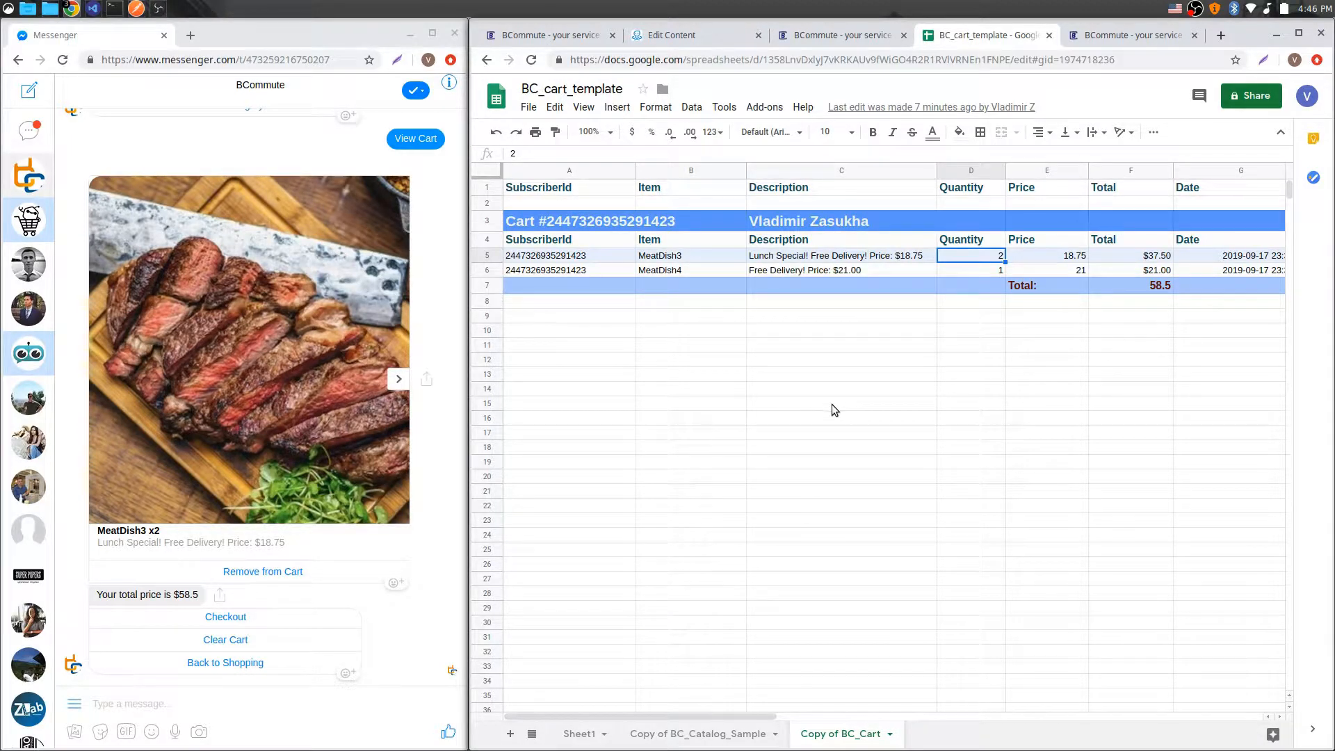
Step: Remove one MeatDish3 from the cart in Messenger by entering quantity 1, and check the sheet's updated quantity
click(267, 571)
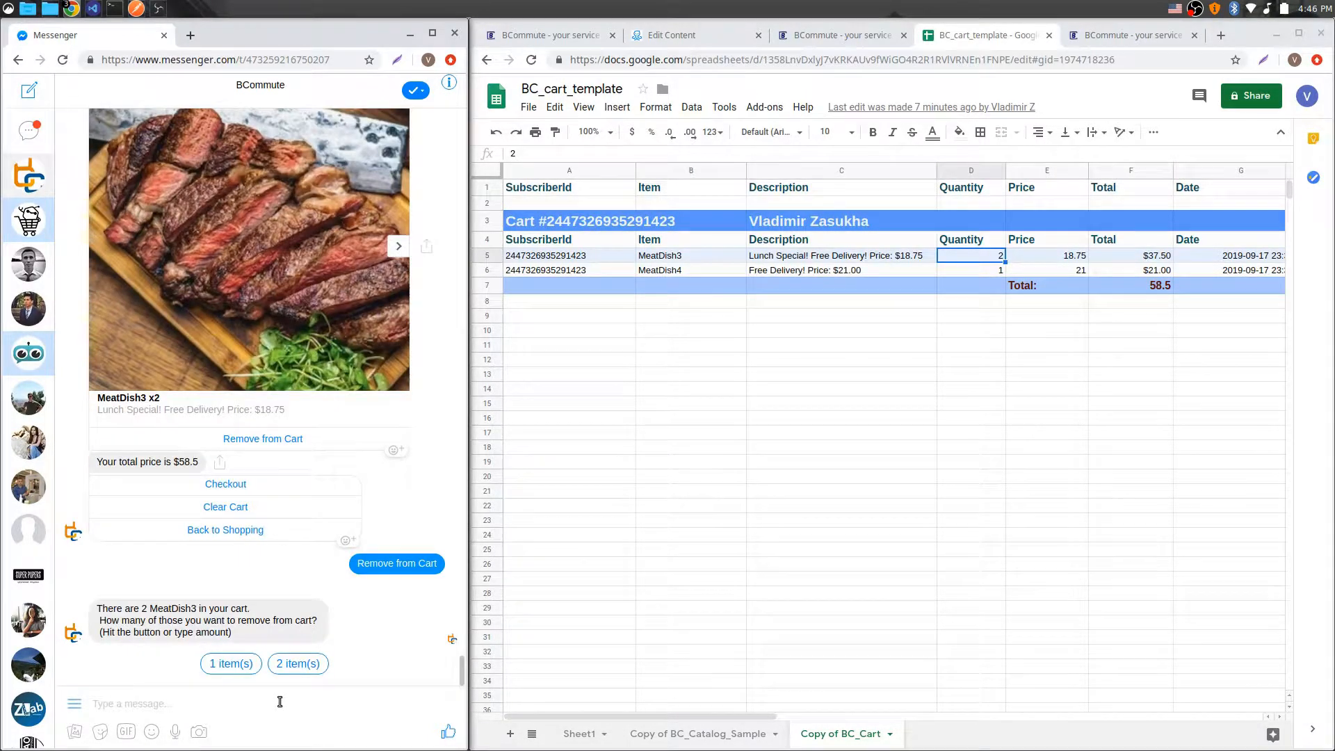
text(1)
key(Return)
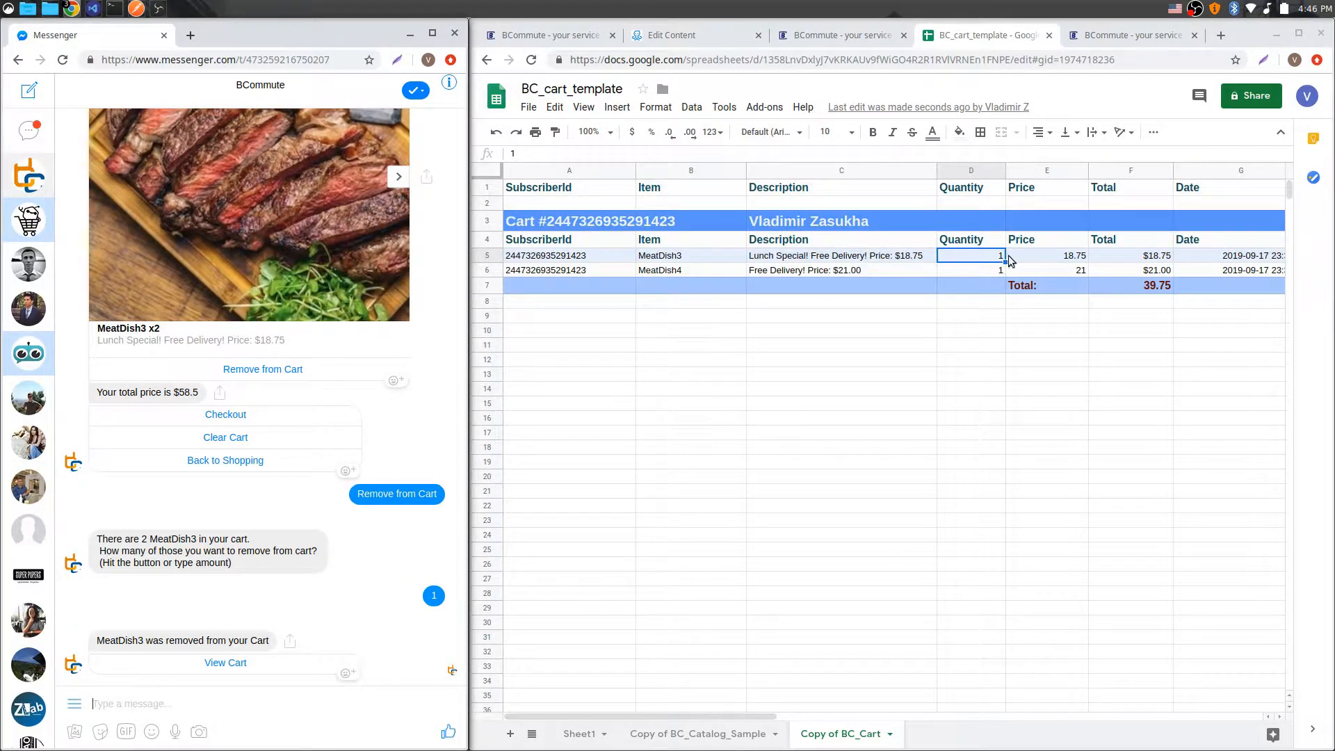
click(427, 607)
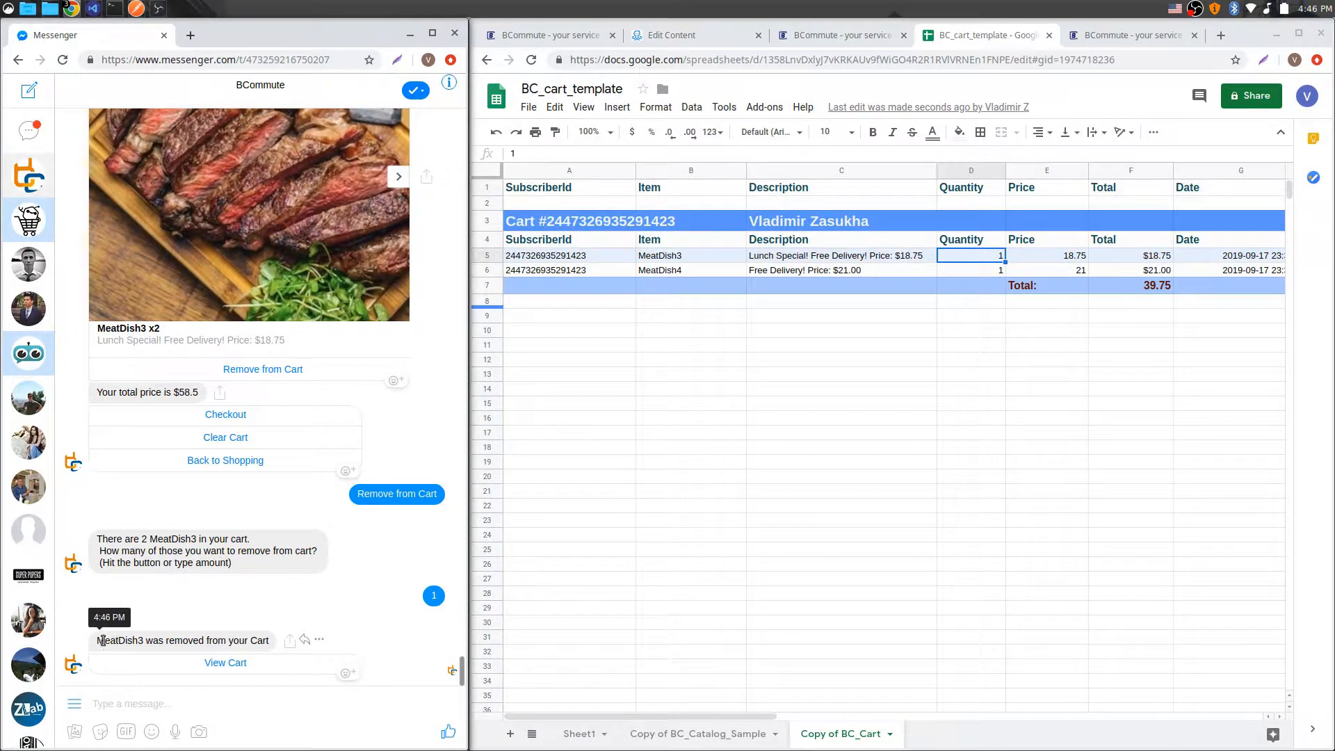
drag(97, 641, 269, 640)
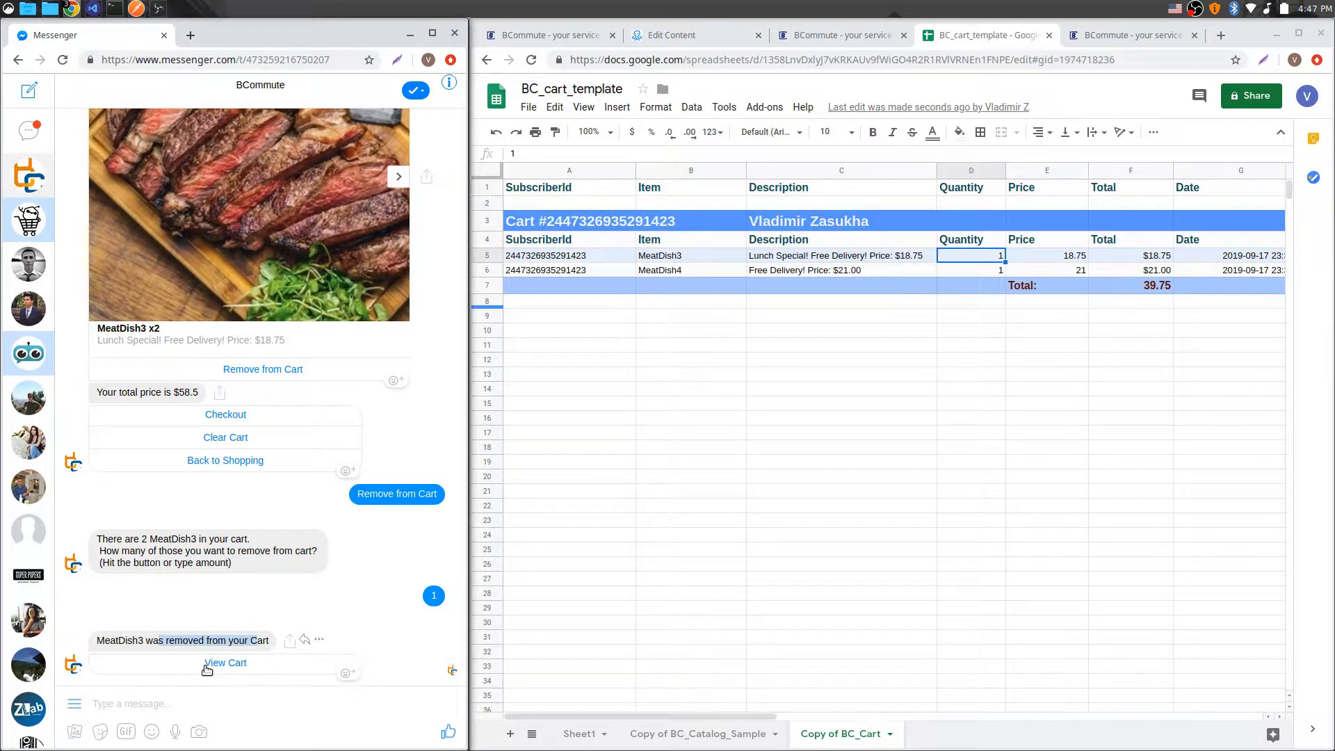
click(928, 363)
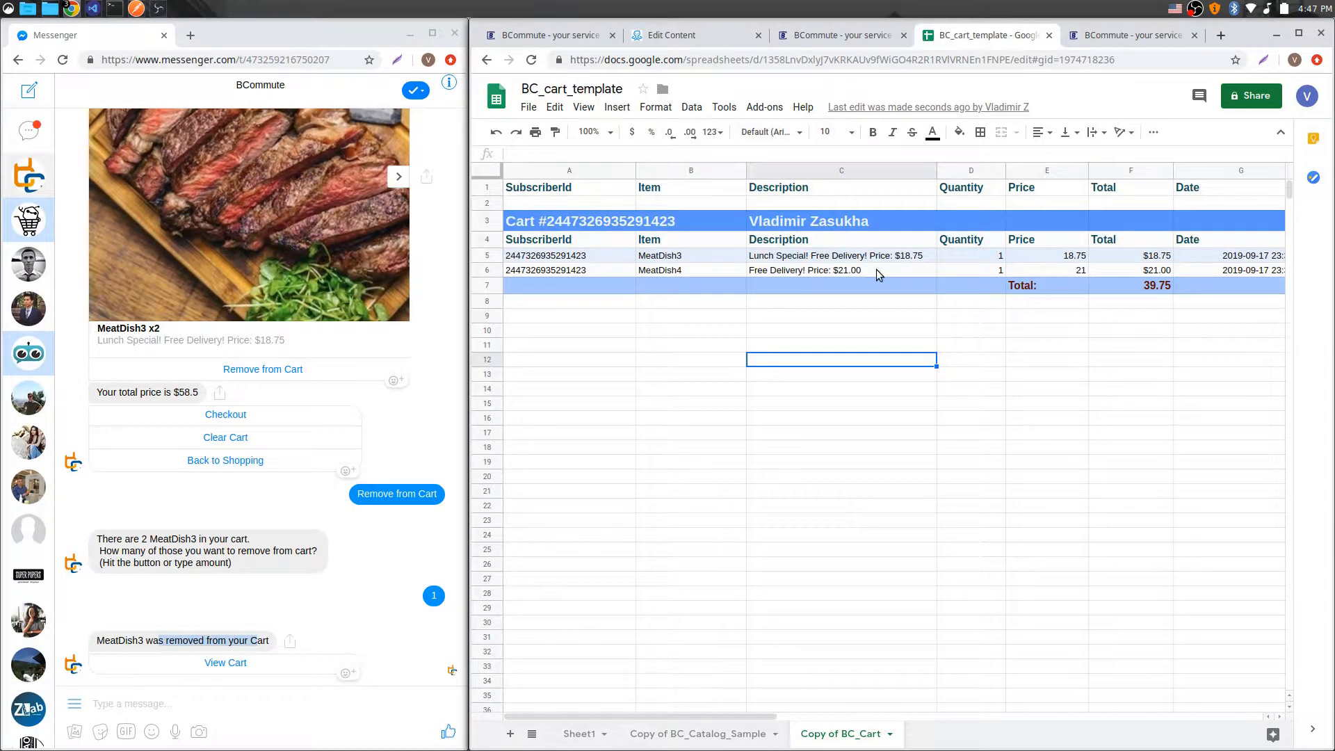
click(982, 257)
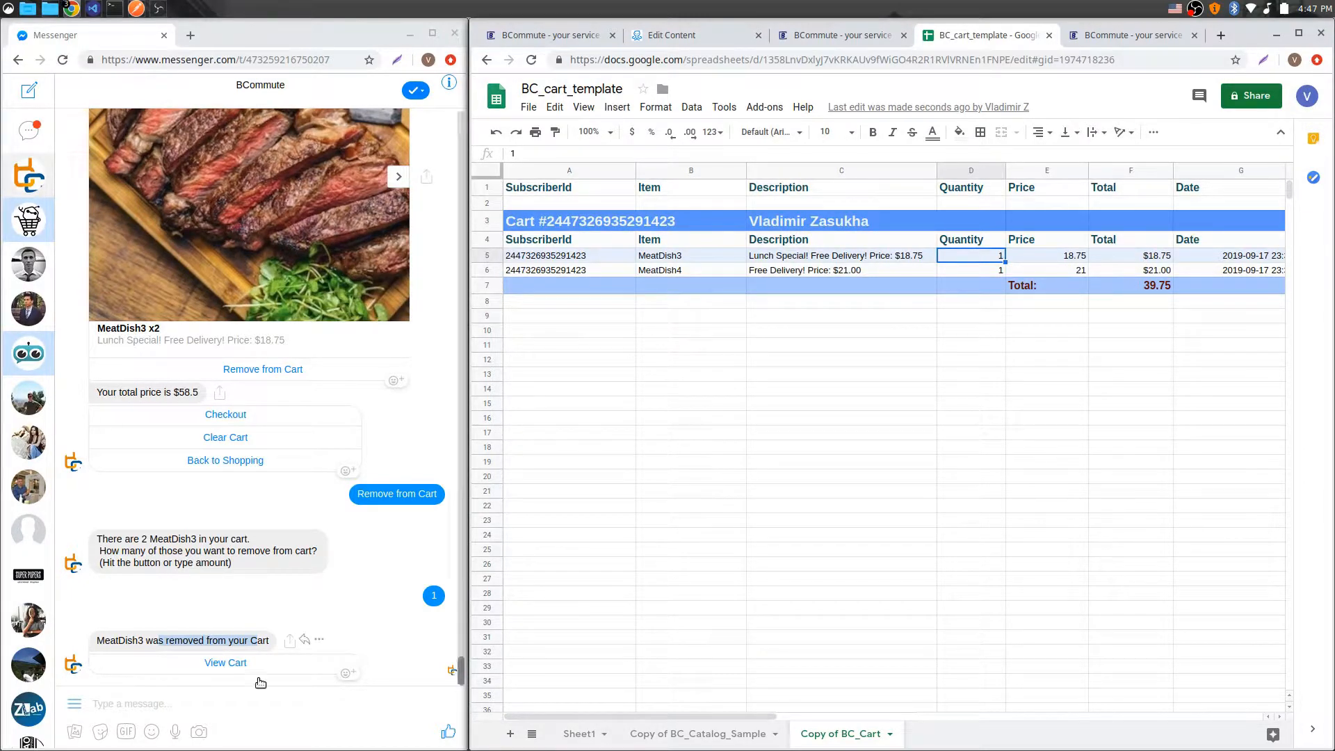
Step: View the cart in Messenger and compare its total price with the sheet's total cell
click(224, 664)
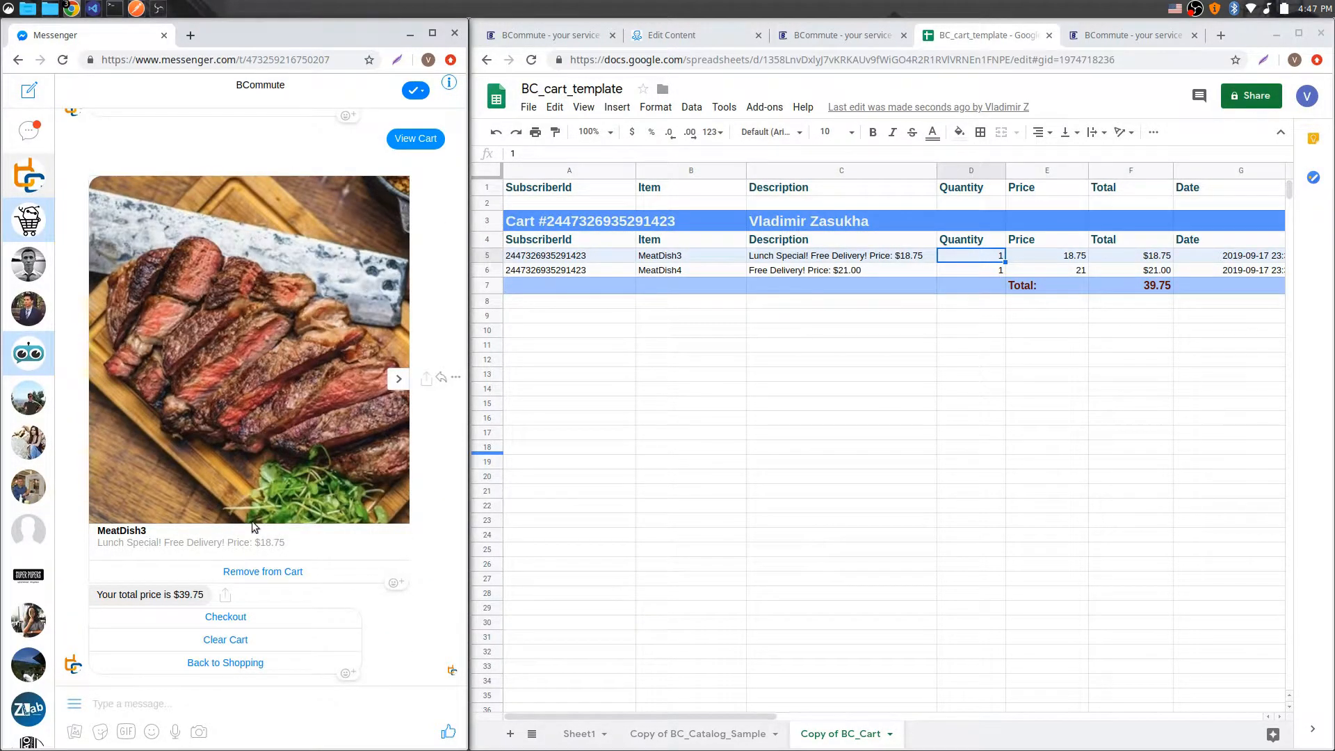
click(399, 378)
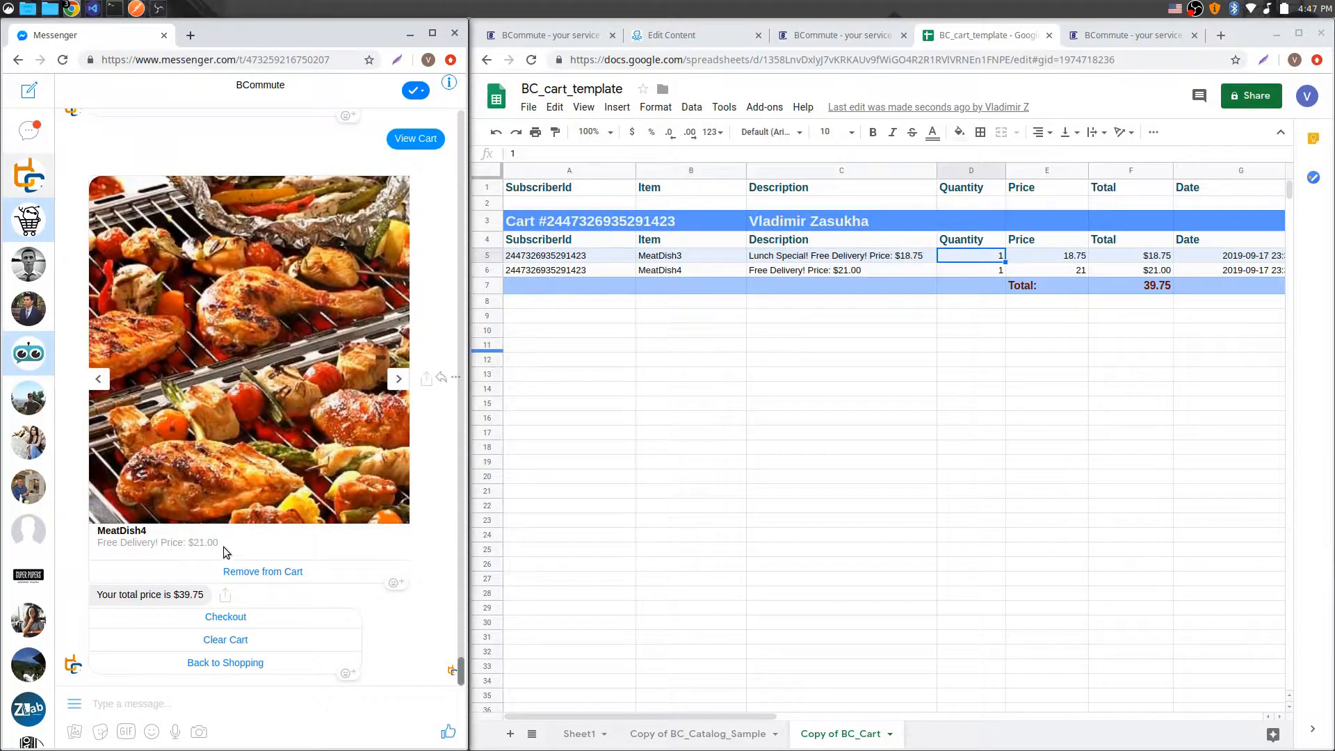
drag(96, 596, 209, 597)
click(1166, 286)
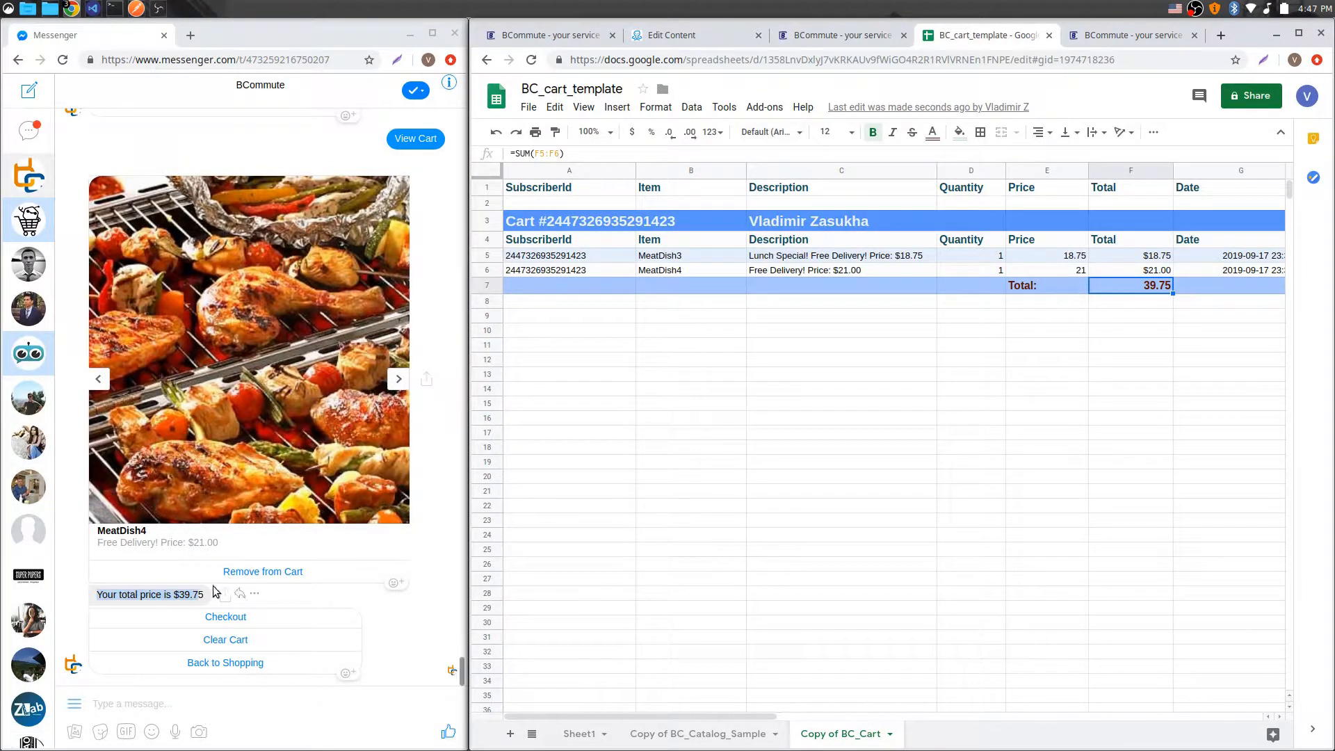
Step: Remove MeatDish4 from the cart and clear the whole cart in Messenger
click(240, 571)
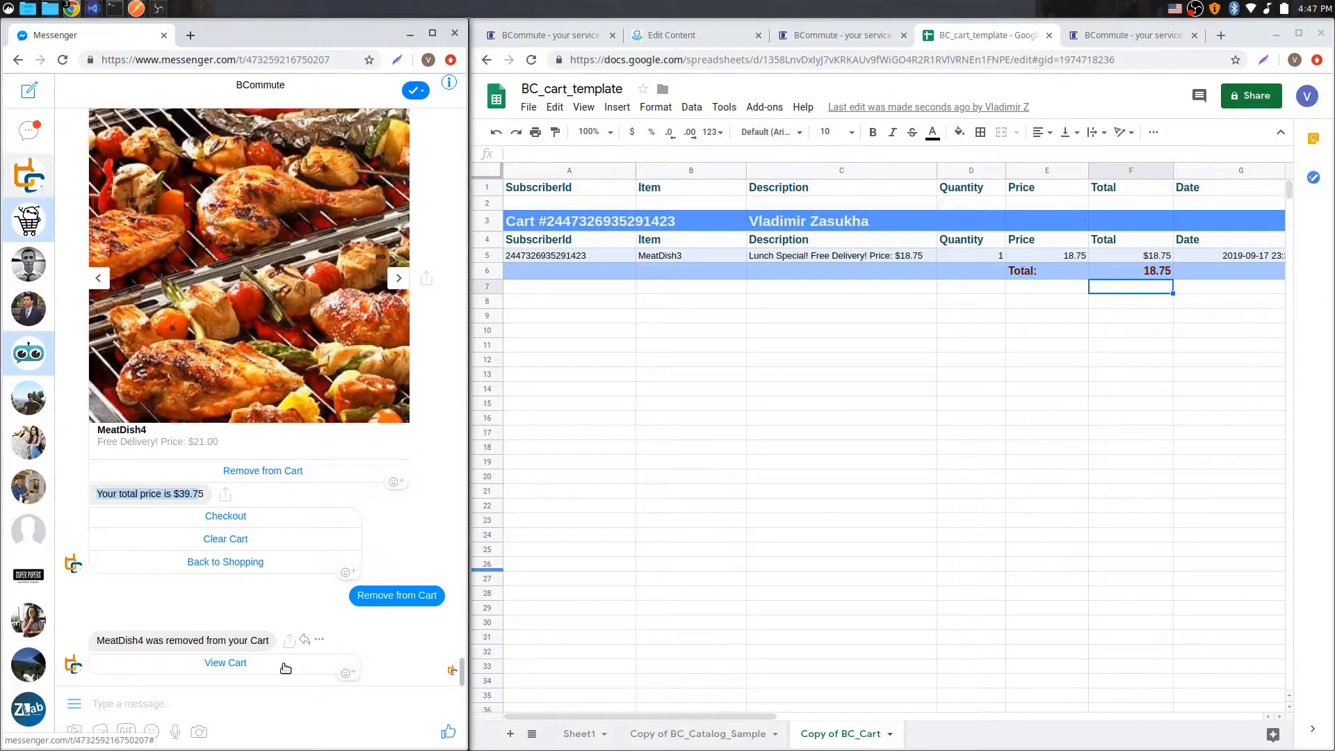
click(236, 540)
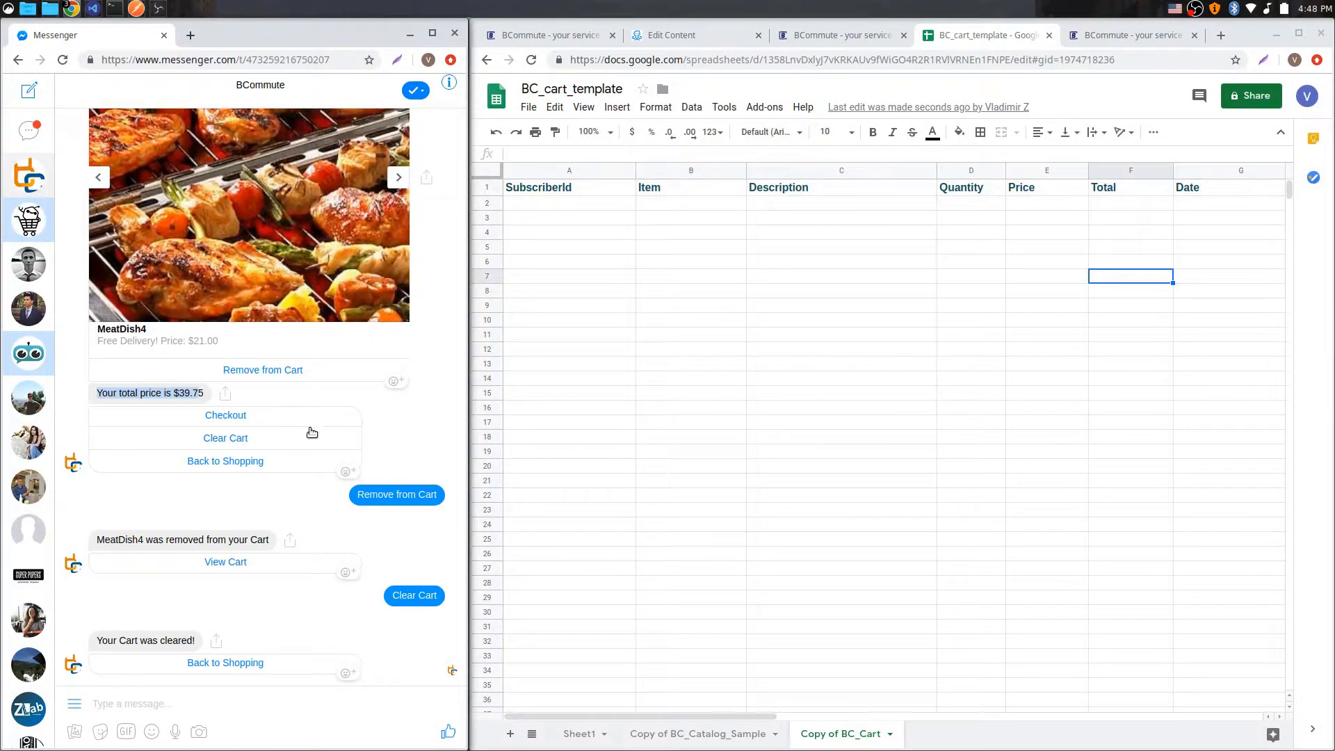
Step: Browse the saved dynamic content setups in the BCommute carousel
click(832, 34)
scroll(1021, 243, up, 6)
click(1274, 235)
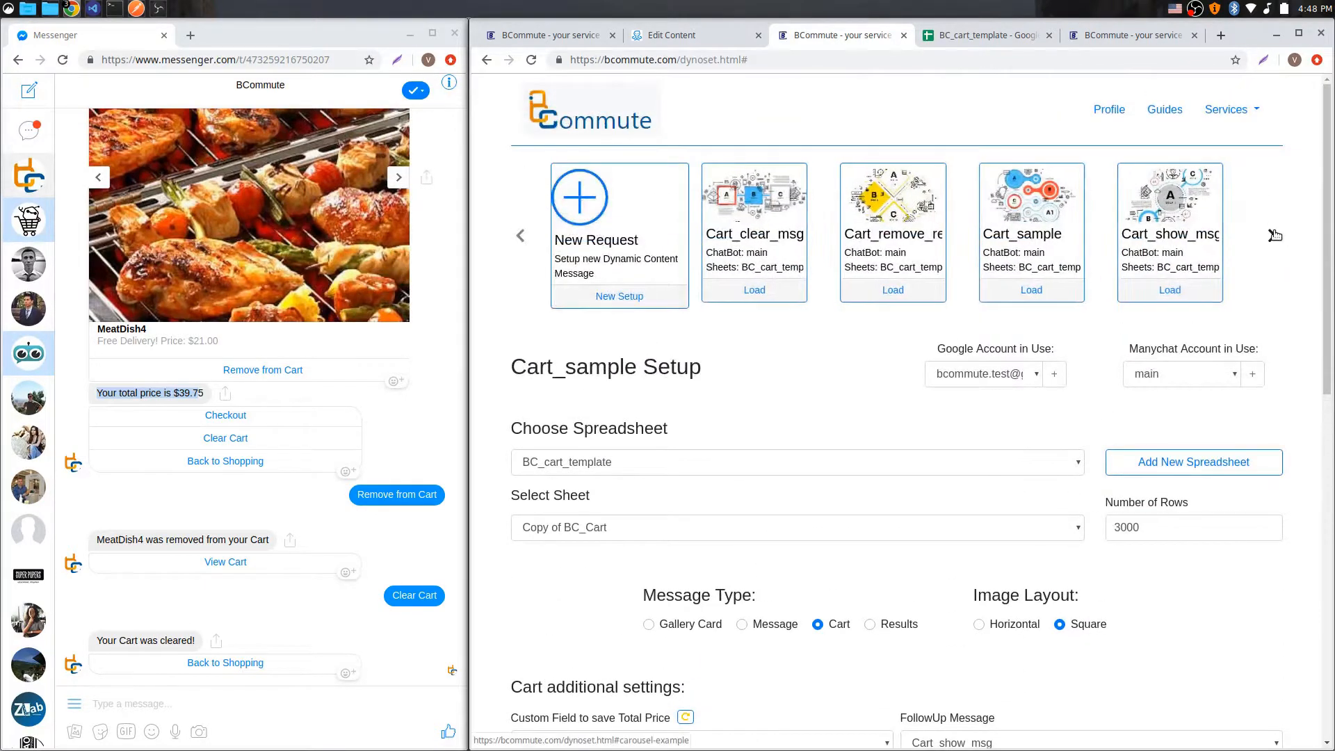
click(520, 242)
scroll(835, 412, down, 5)
scroll(998, 352, up, 2)
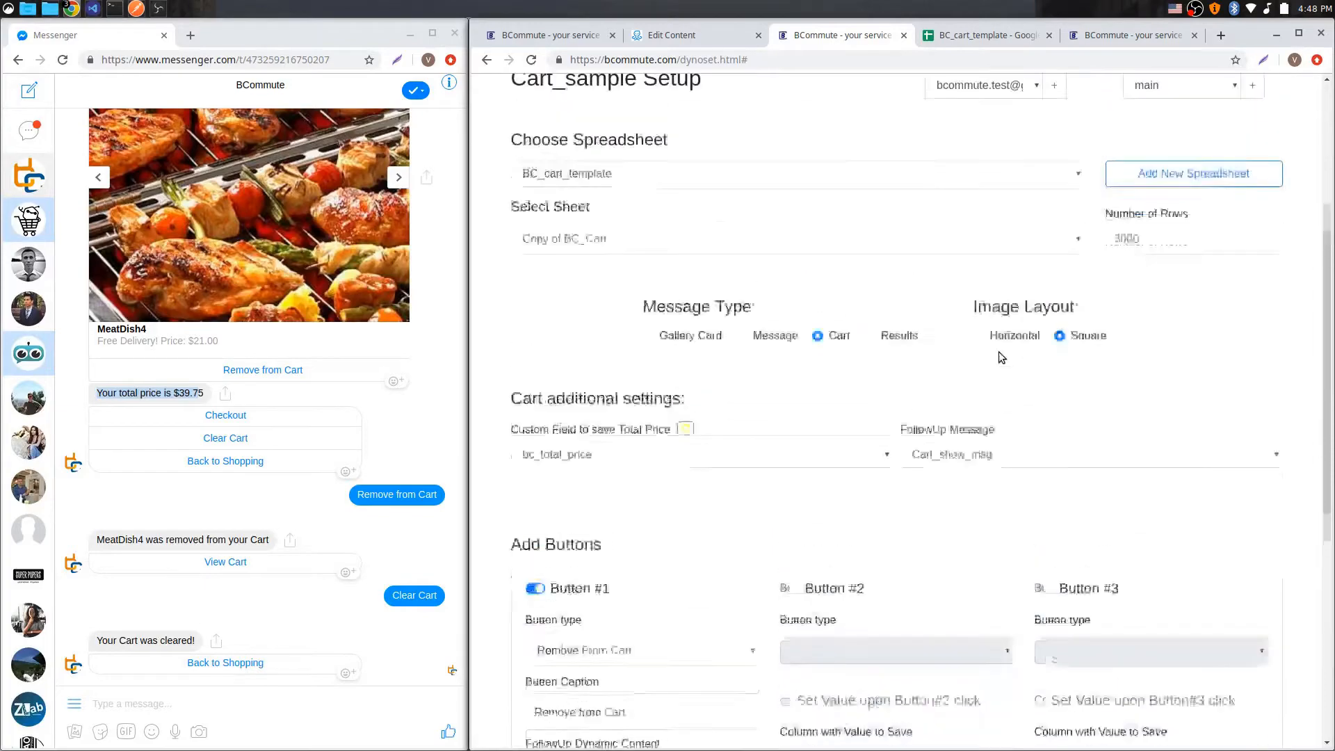
scroll(999, 352, up, 4)
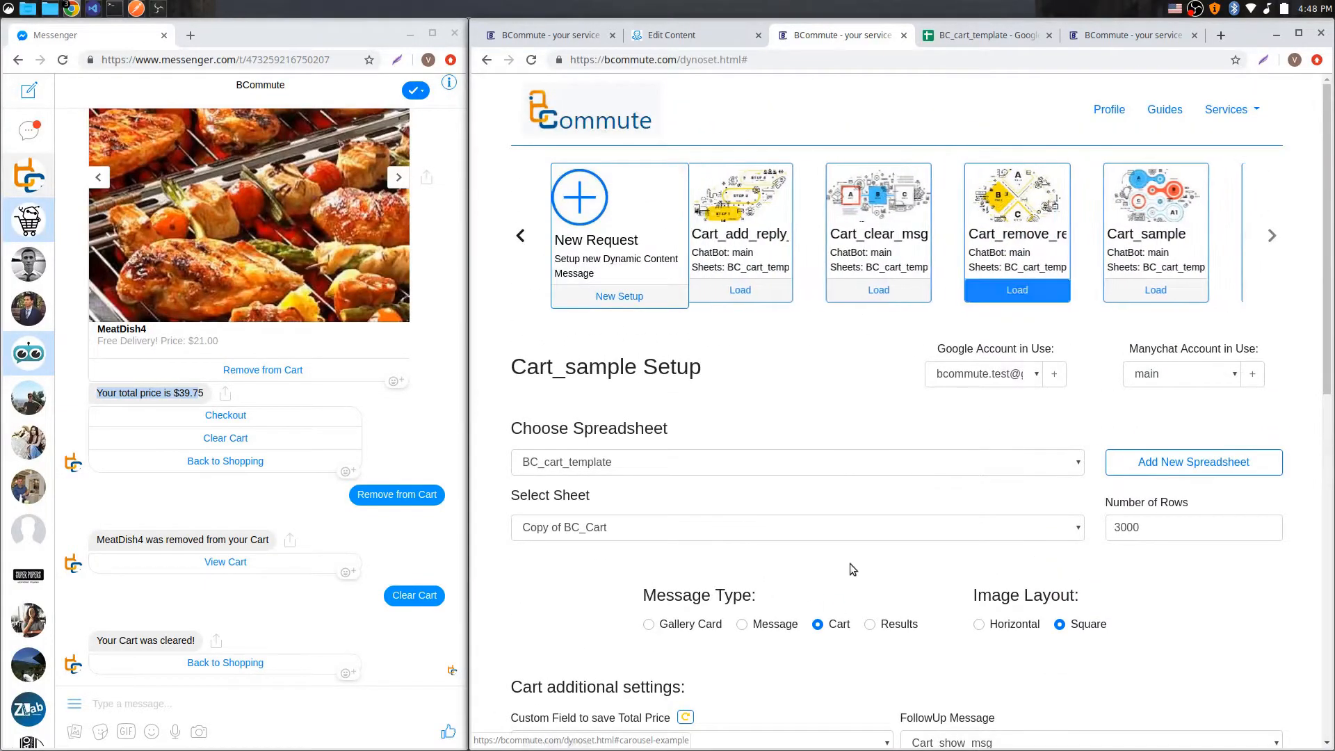
scroll(844, 523, down, 8)
scroll(842, 523, up, 1)
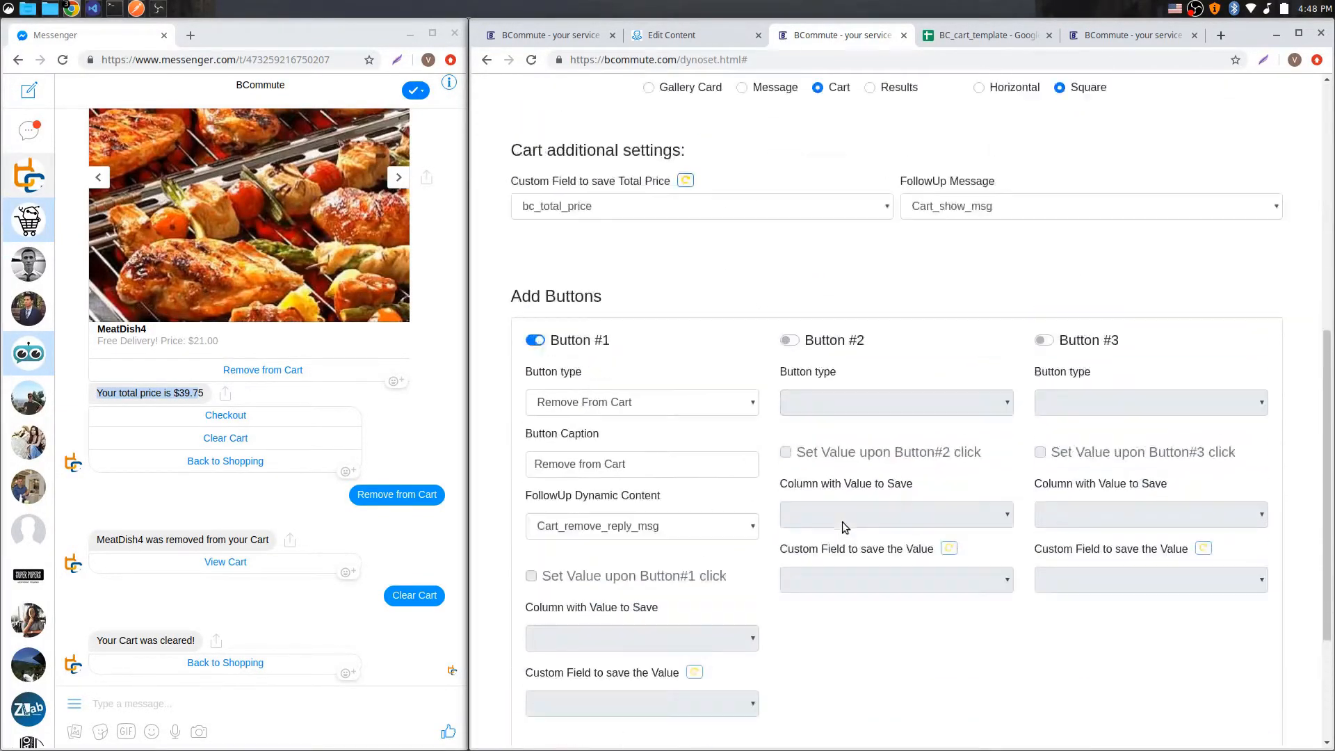
scroll(841, 521, up, 6)
click(521, 162)
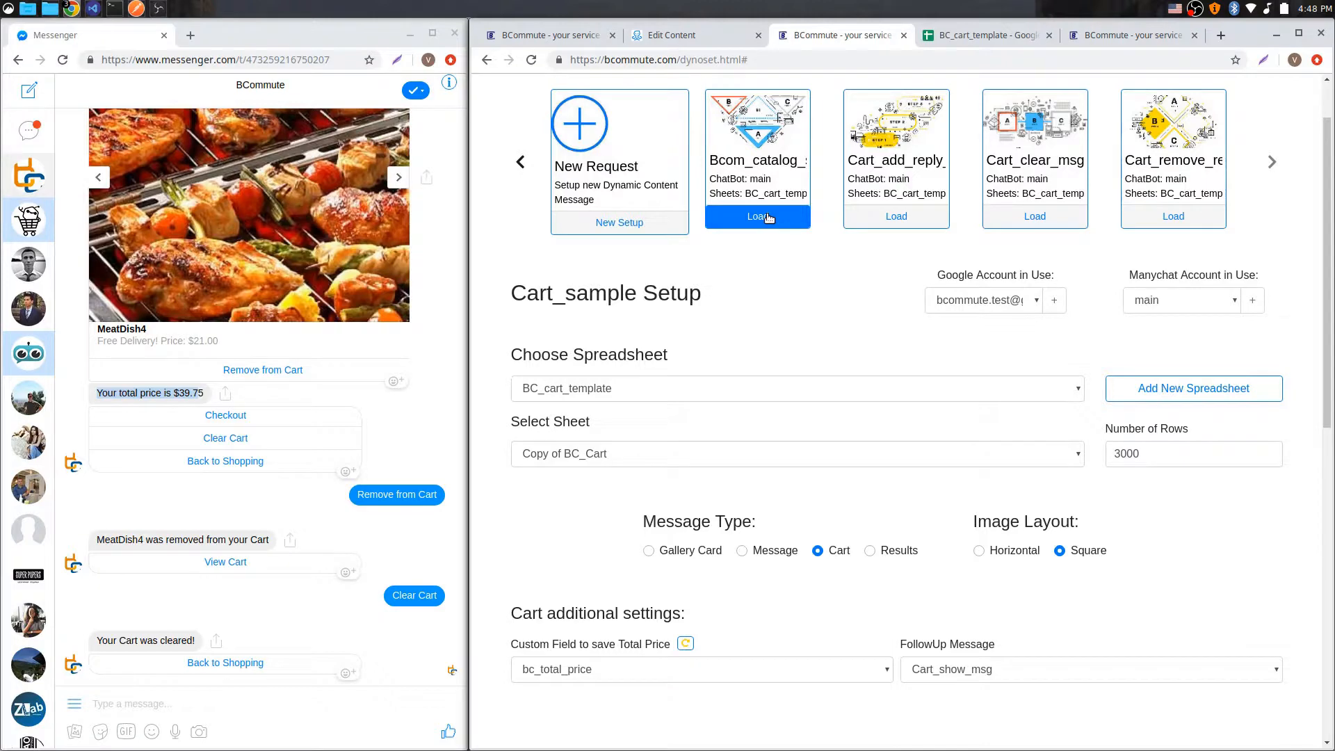
scroll(870, 406, down, 3)
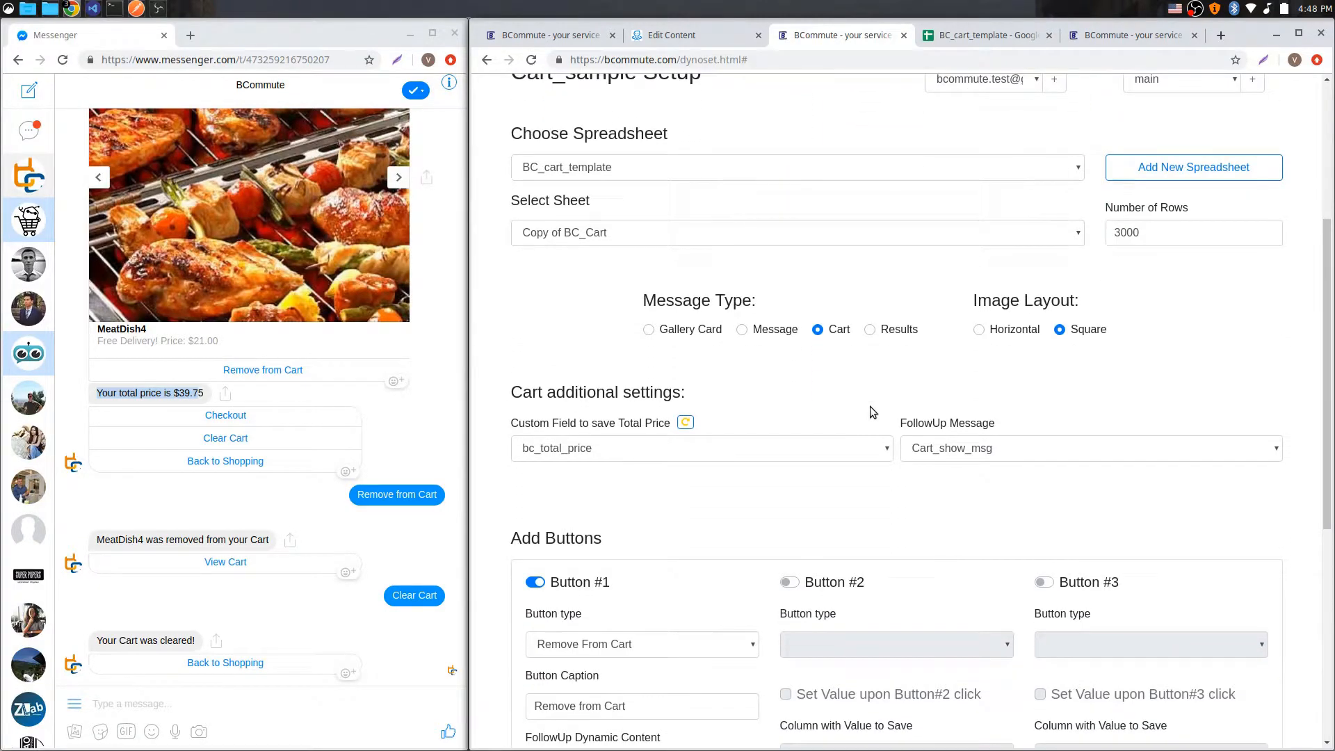
scroll(886, 438, up, 4)
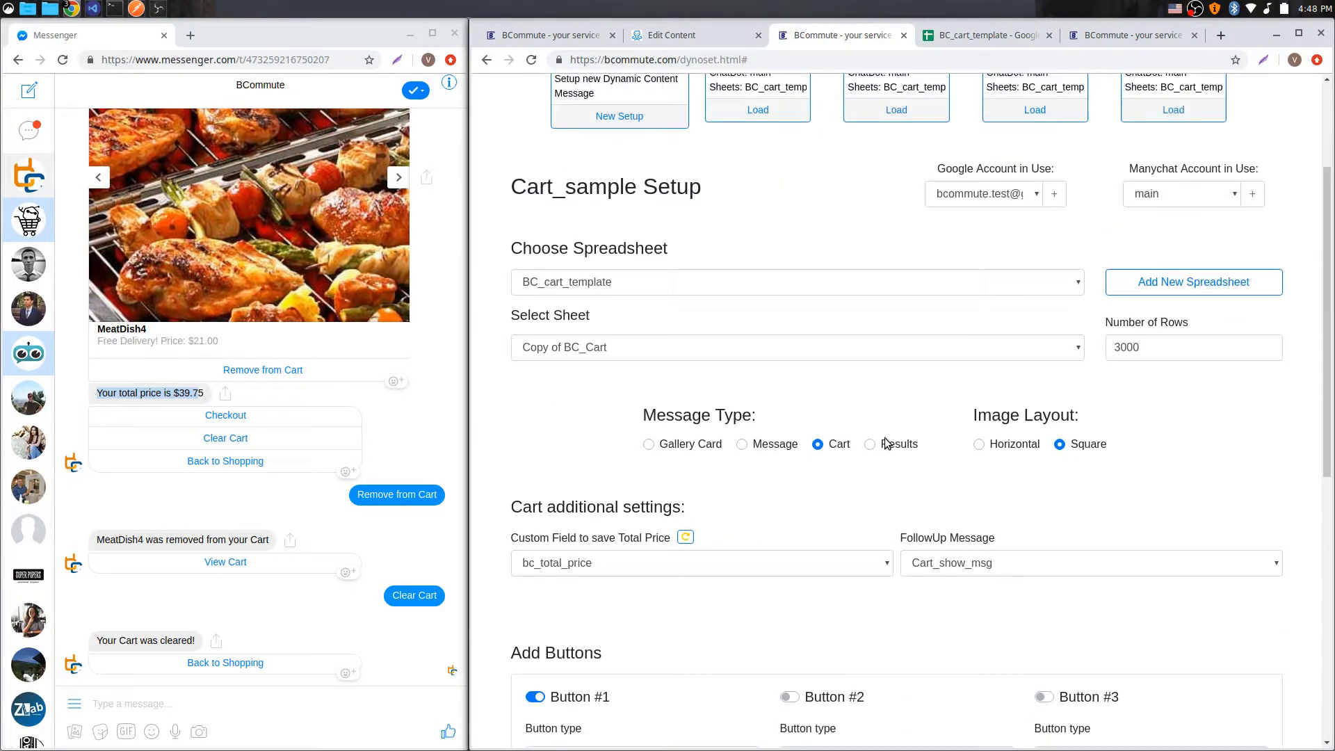
Step: Load the Cart_add_reply_msg setup and examine its message text with the /*Item*/ and /*price*/ placeholders
click(893, 288)
scroll(900, 509, down, 3)
scroll(899, 515, down, 1)
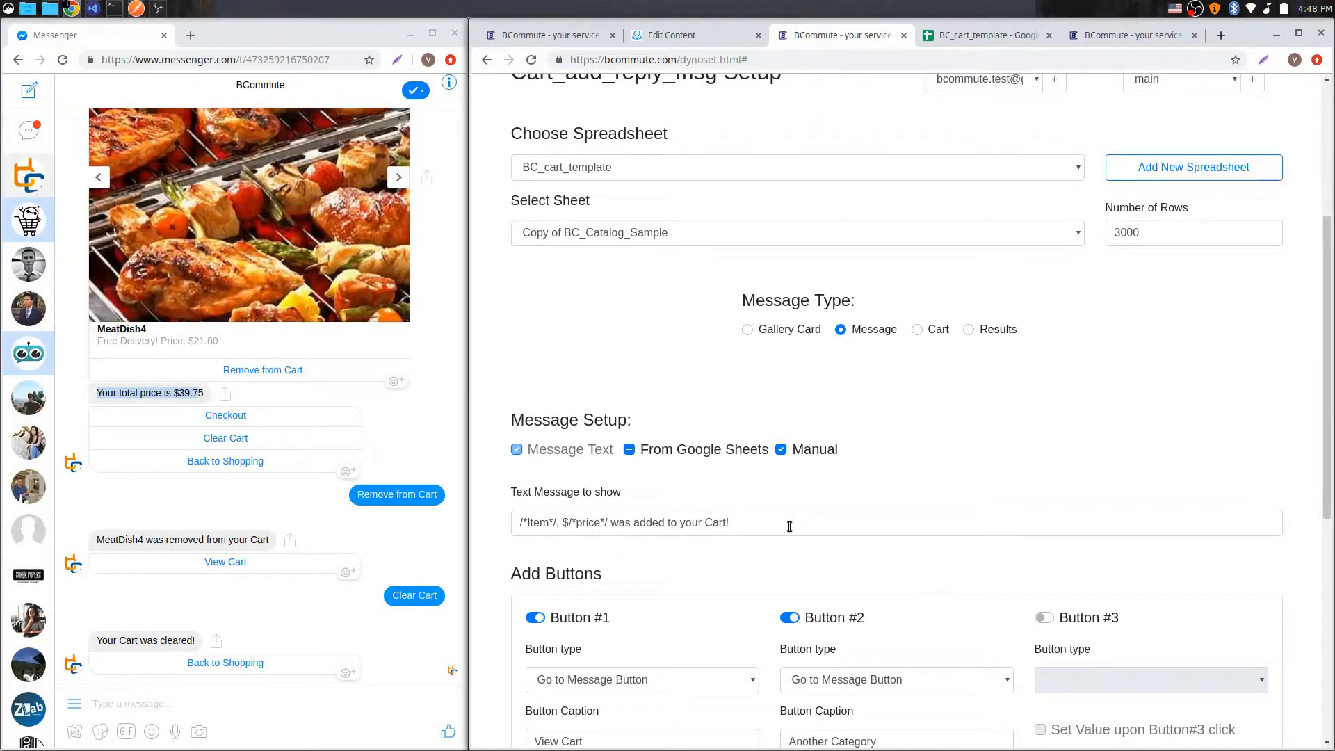
drag(793, 524, 512, 526)
scroll(735, 533, down, 3)
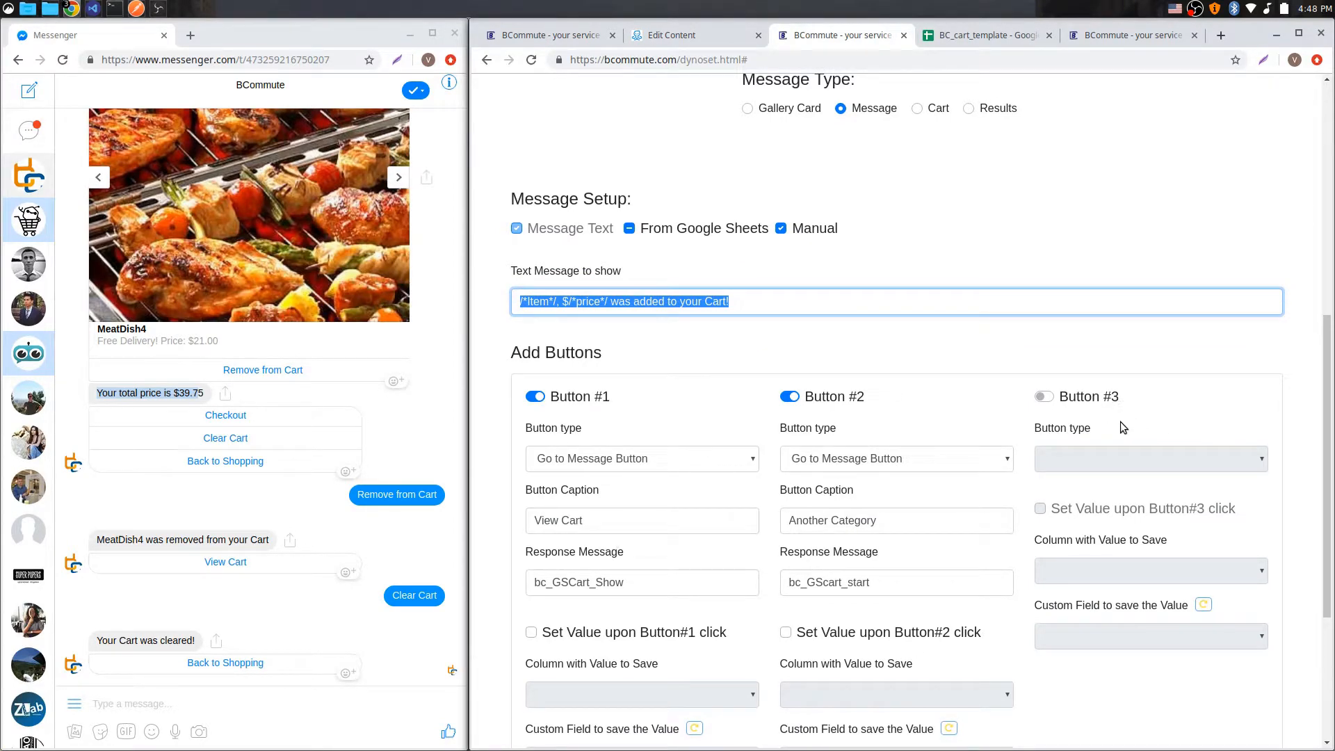
scroll(958, 473, up, 6)
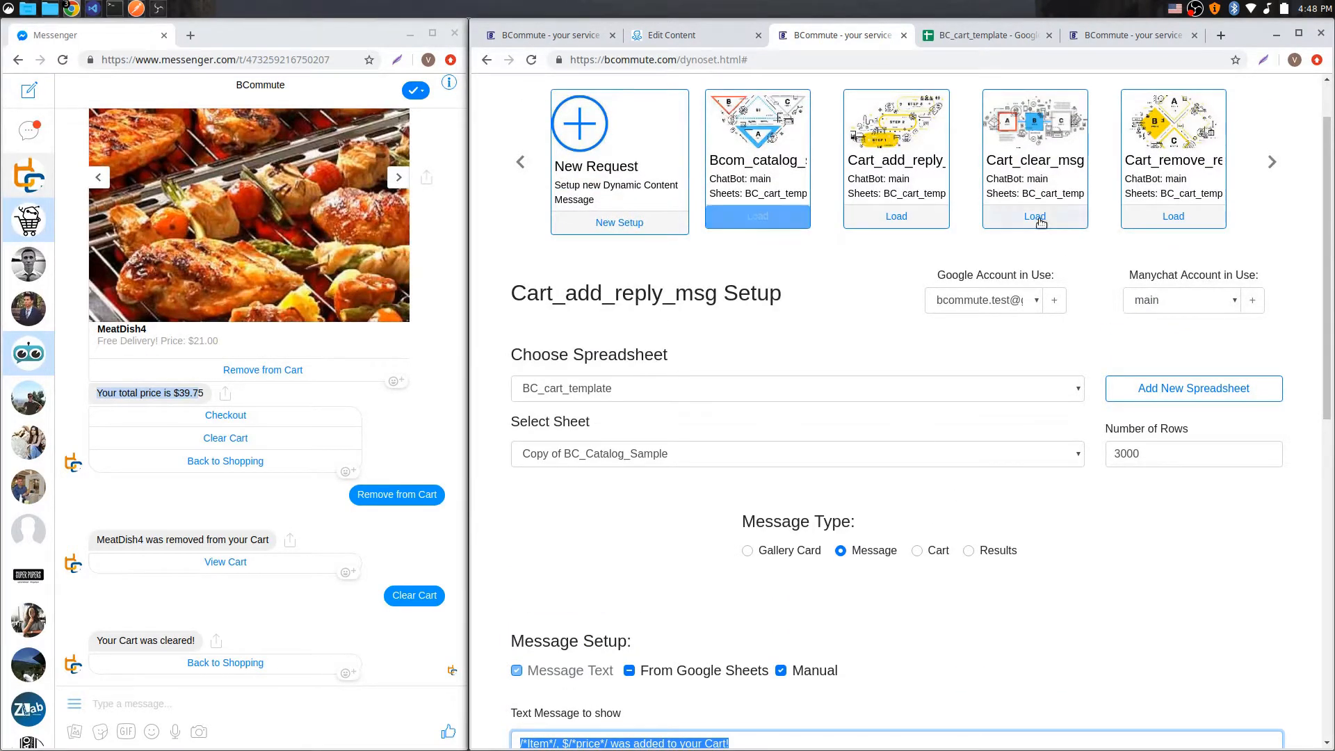
Step: Review the whole Main_Sample flow in ManyChat with its catalog and cart dynamic content blocks
click(723, 39)
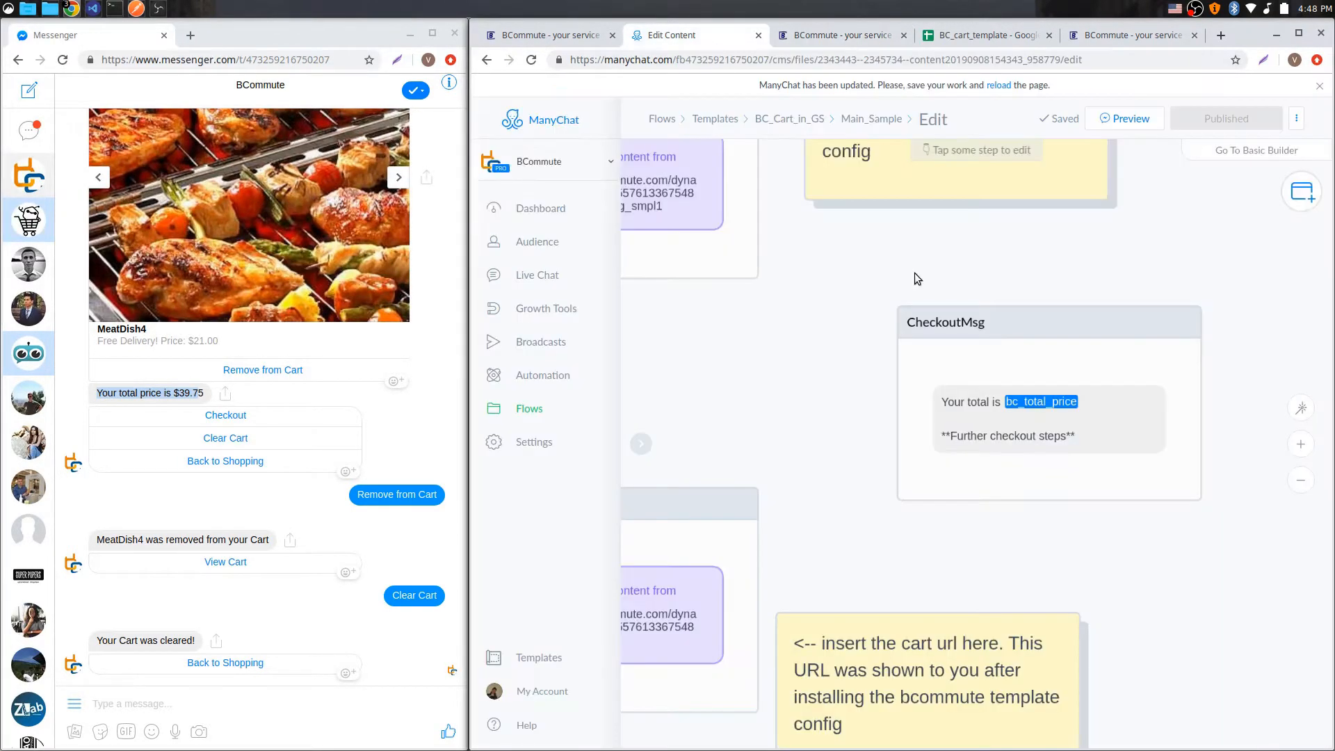
scroll(765, 486, up, 1)
drag(703, 452, 959, 439)
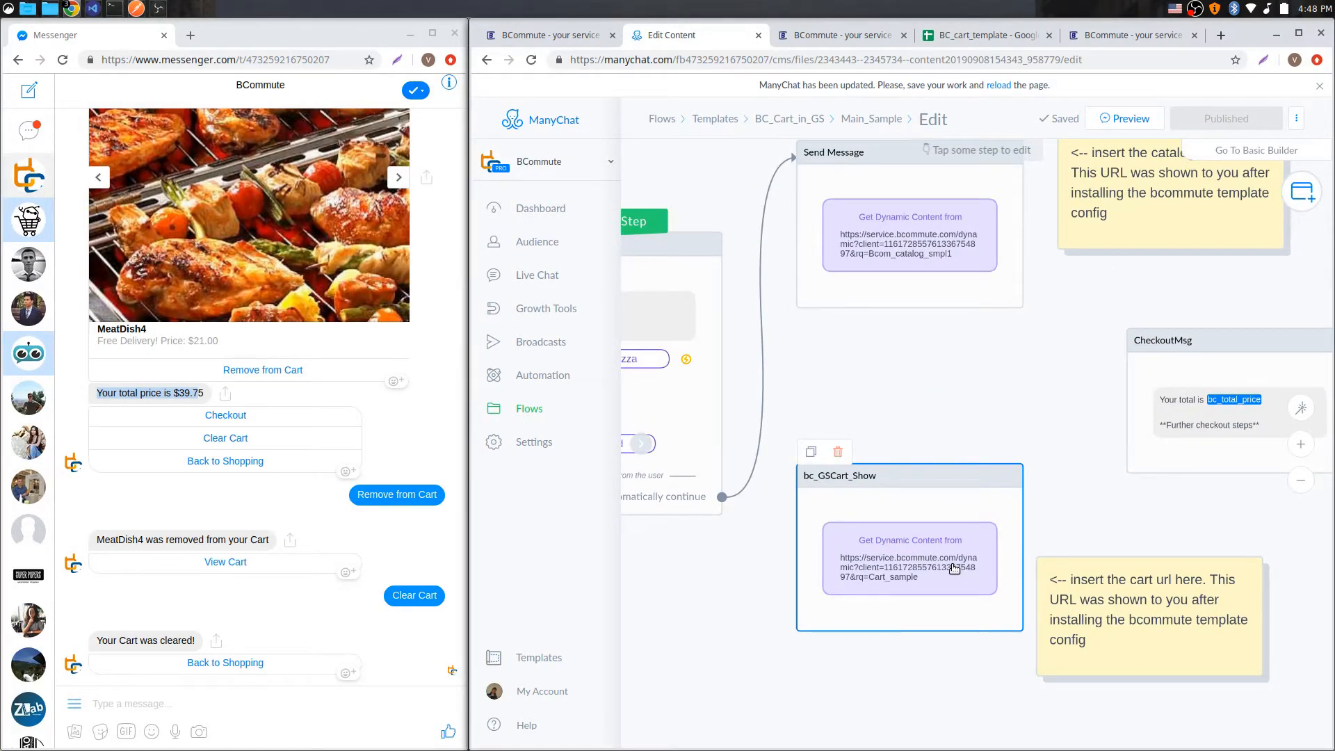
scroll(954, 569, down, 3)
drag(941, 453, 990, 453)
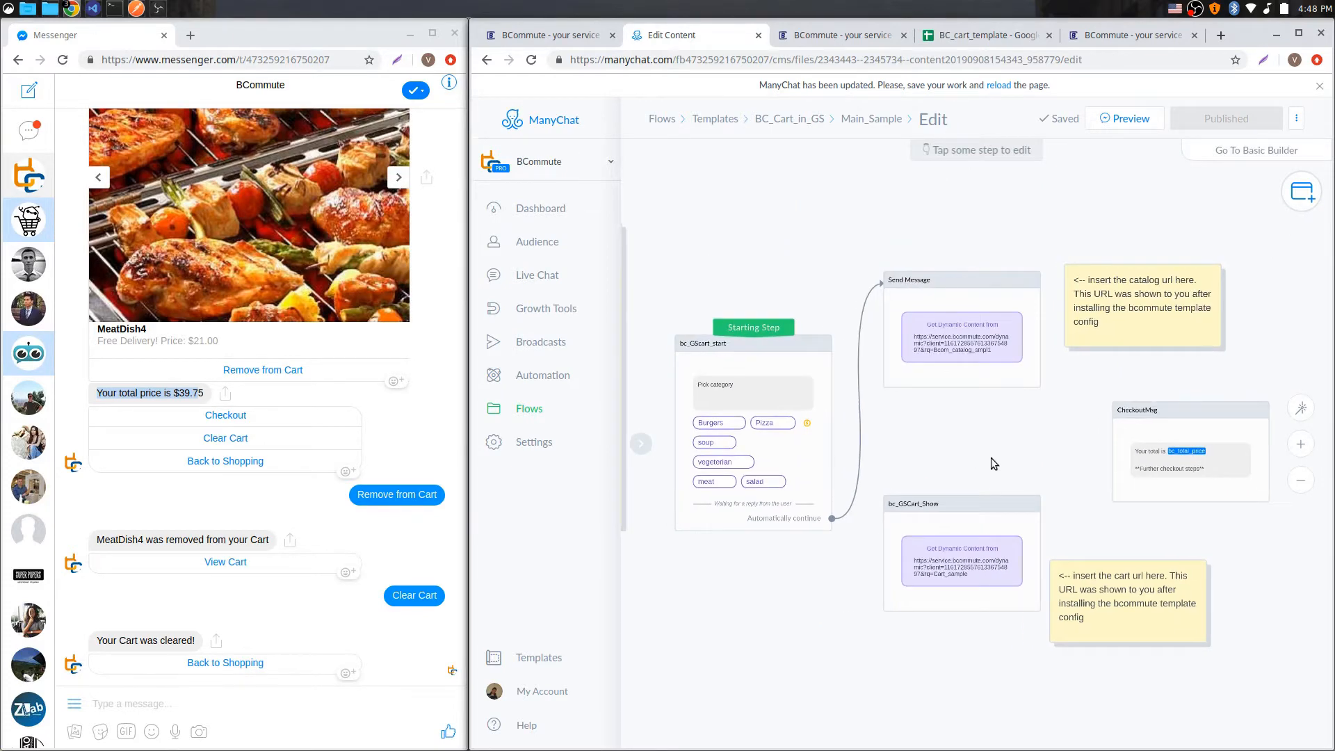